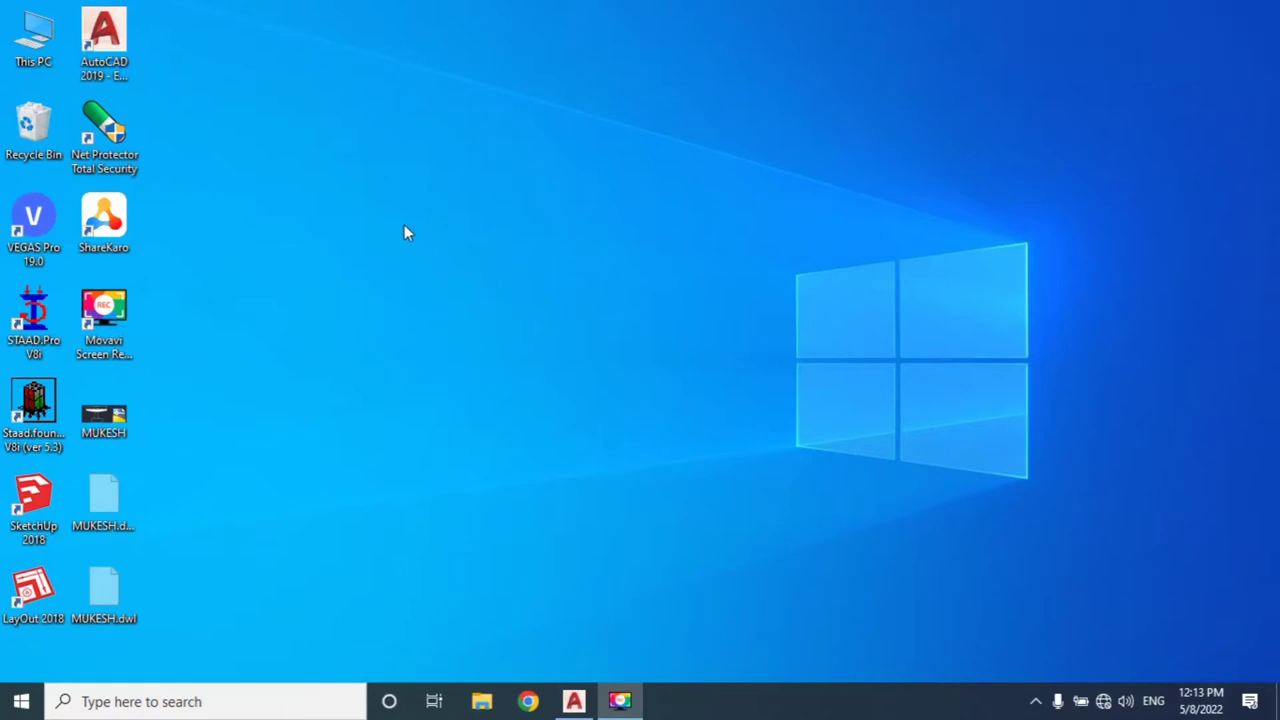
Bring the MUKESH.dwg pier drawing to the front and pan it left to free space.
{"action": "right_click", "coordinate": [29, 120]}
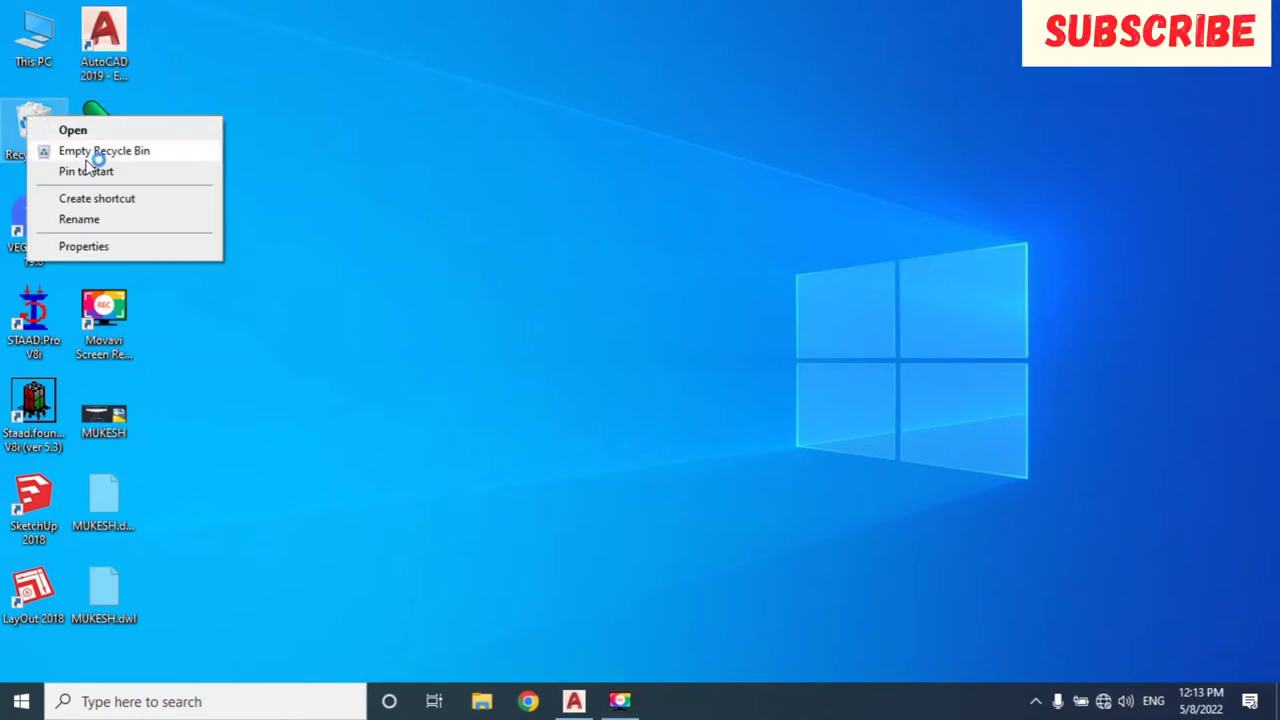
{"action": "left_click", "coordinate": [339, 188]}
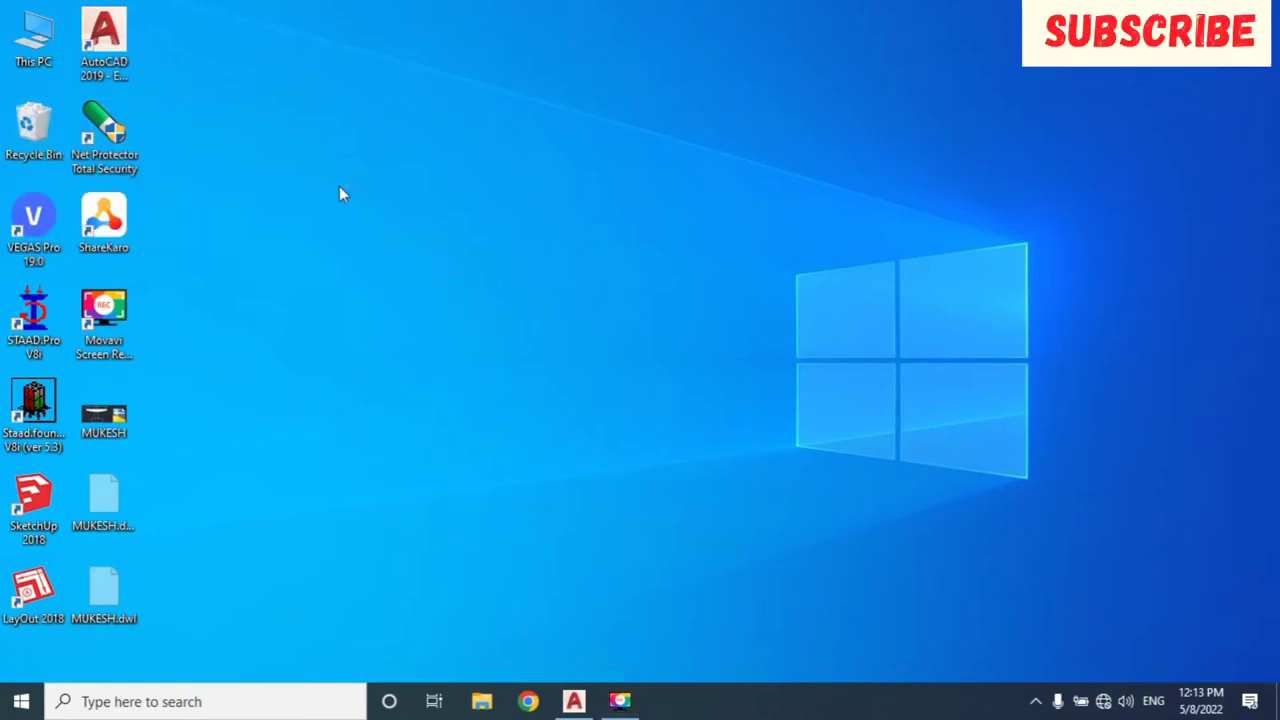
{"action": "left_click", "coordinate": [573, 700]}
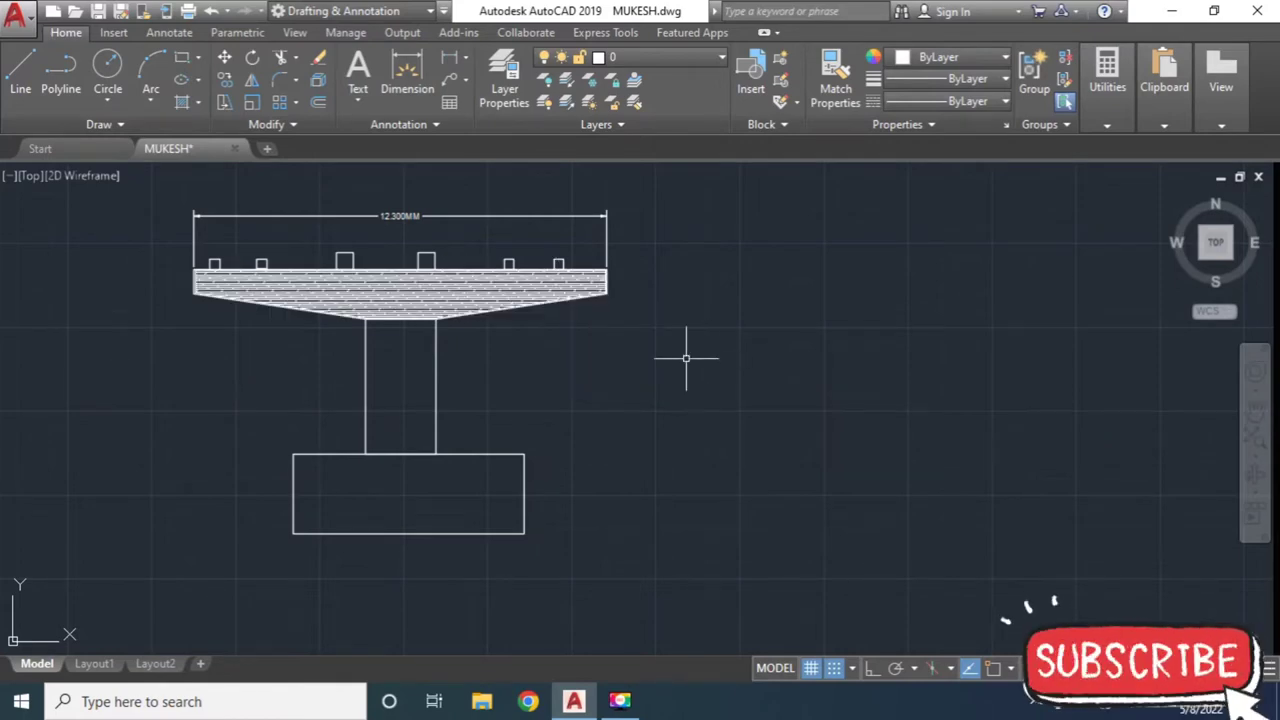
{"action": "key", "text": "XF86MonBrightnessDown"}
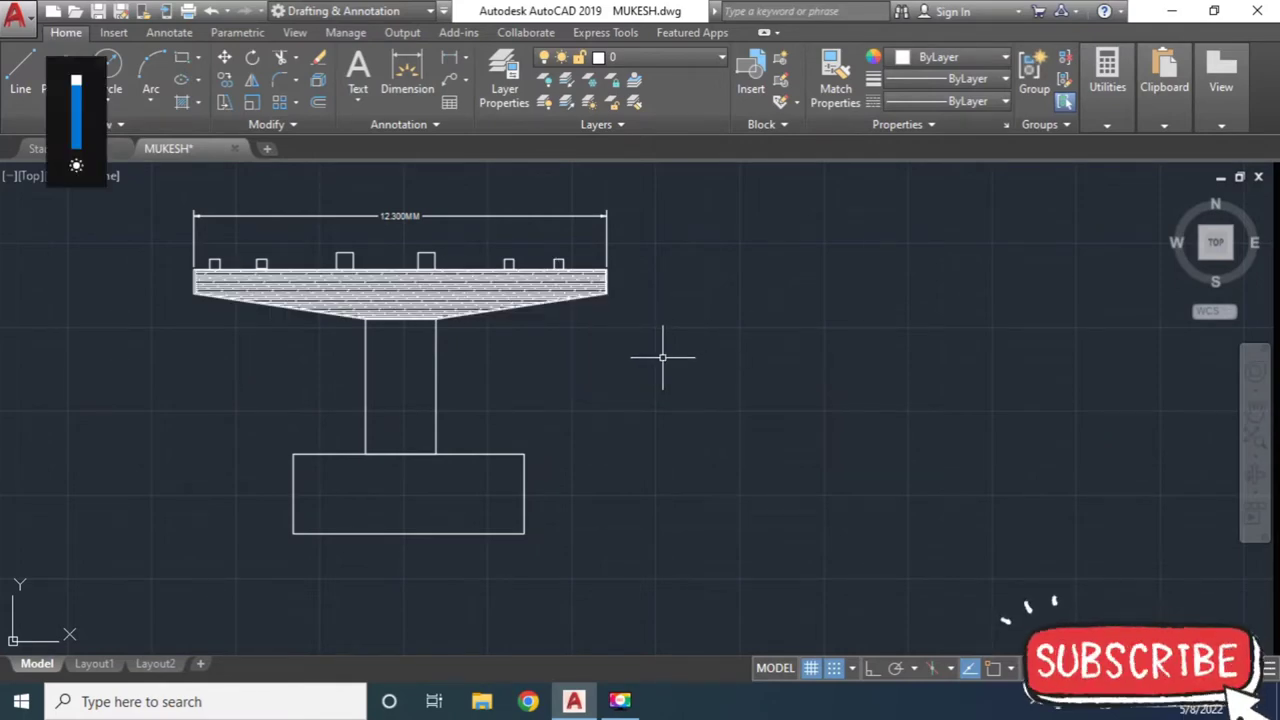
{"action": "middle_click_drag", "start_coordinate": [677, 349], "coordinate": [444, 346]}
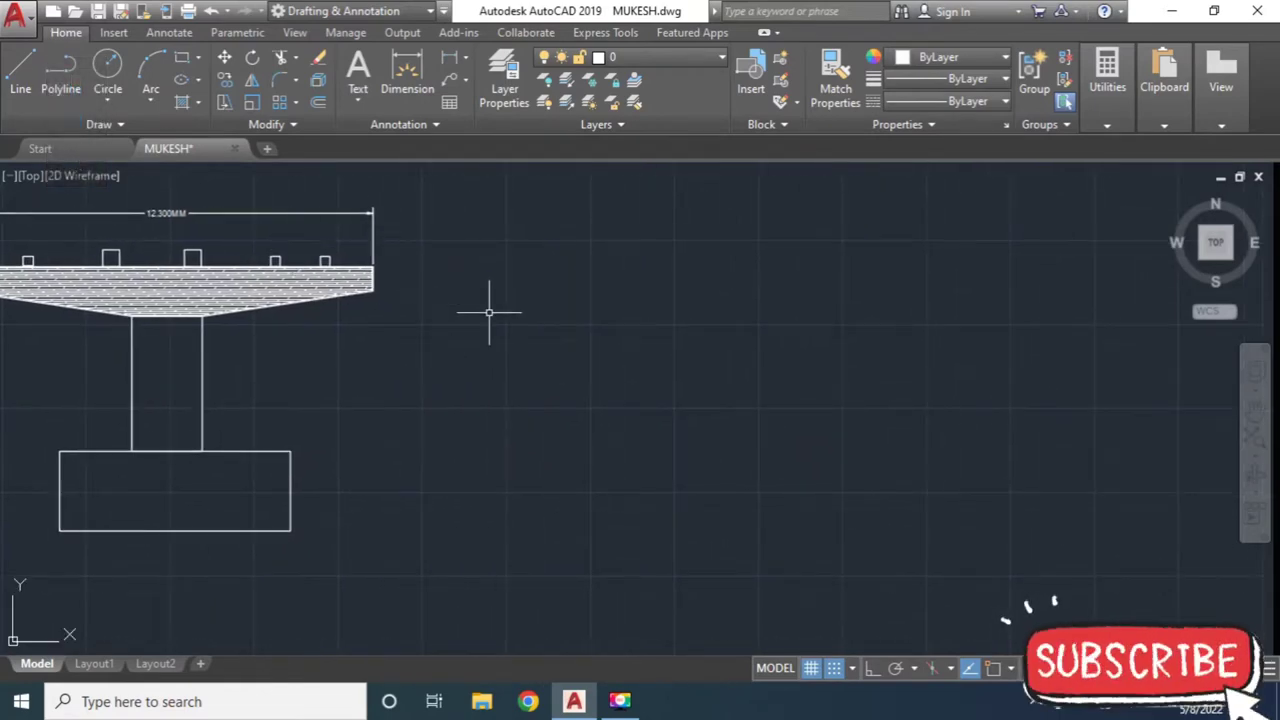
Place a point with PO to the right of the pier drawing and zoom in on it.
{"action": "type", "text": "po"}
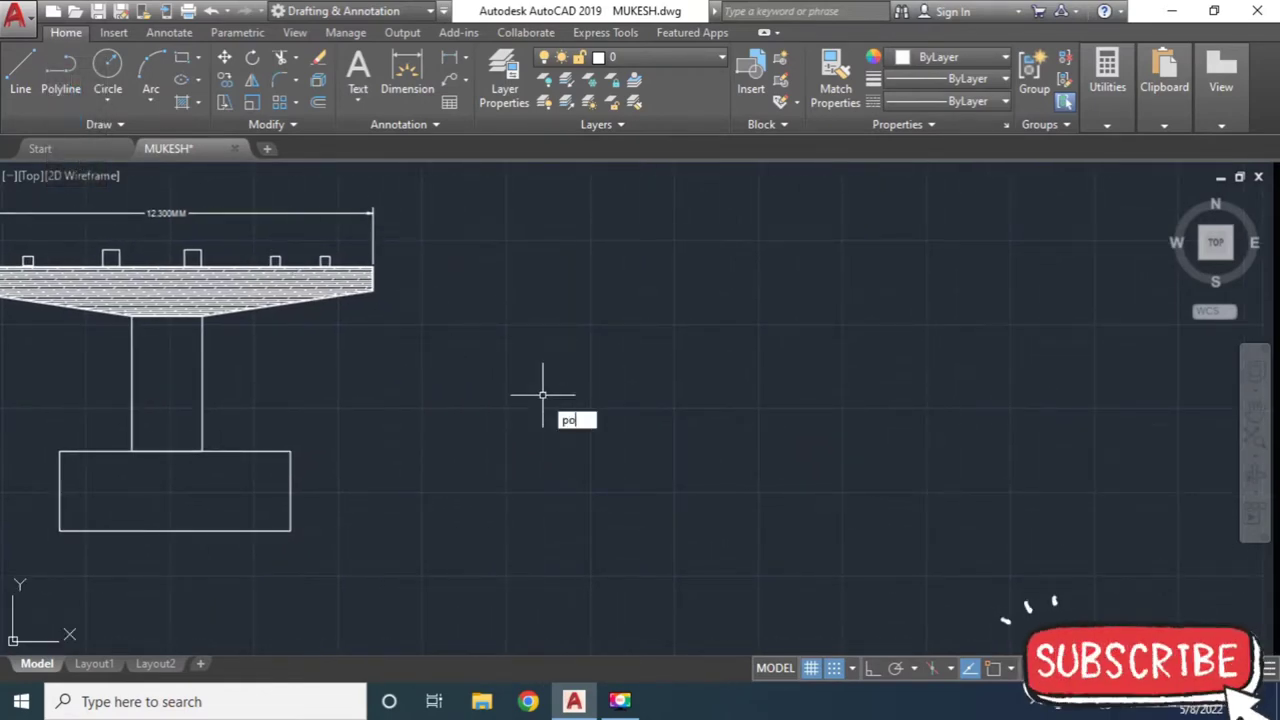
{"action": "key", "text": "Return"}
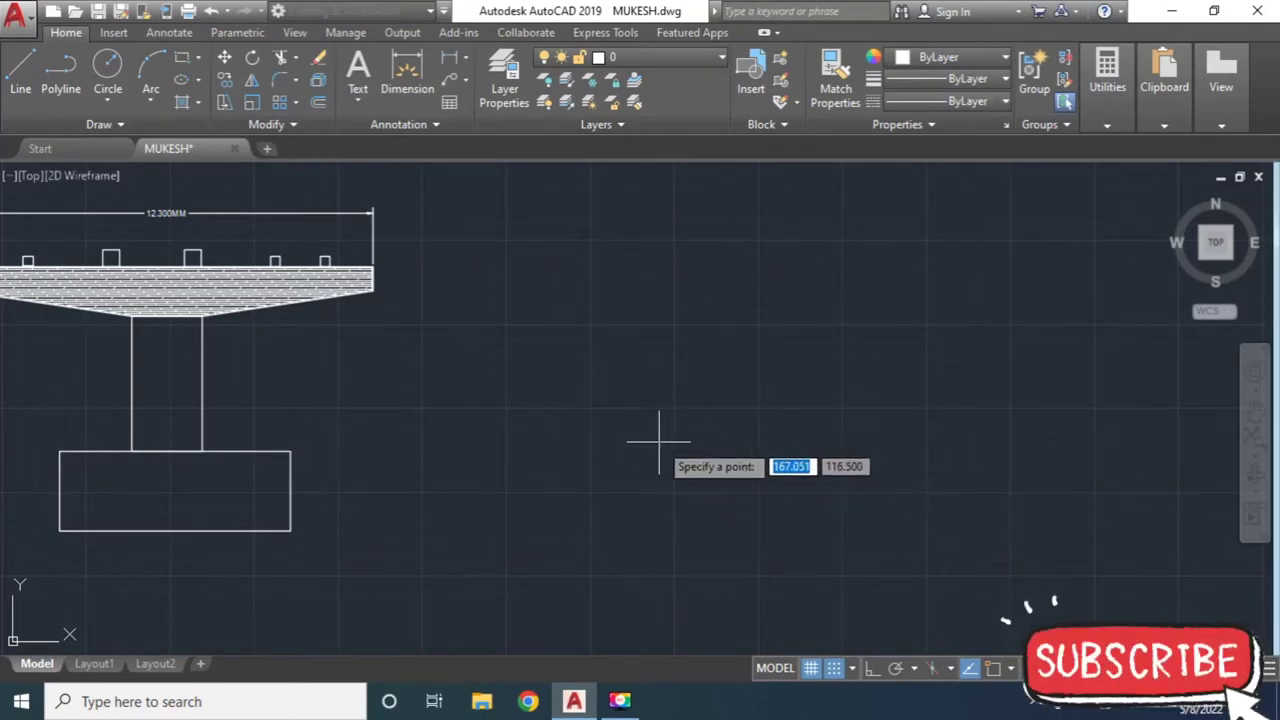
{"action": "left_click", "coordinate": [716, 472]}
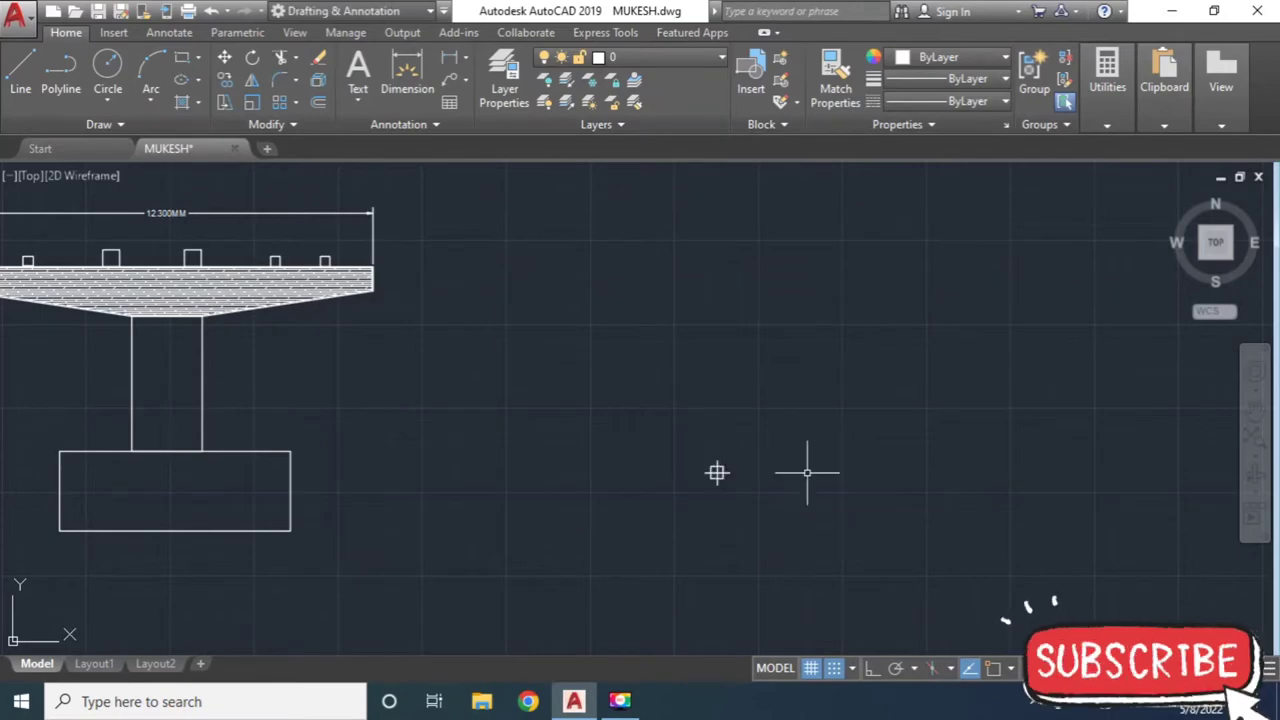
{"action": "middle_click_drag", "start_coordinate": [700, 543], "coordinate": [781, 480]}
{"action": "scroll", "coordinate": [772, 476], "scroll_direction": "up", "scroll_amount": 2}
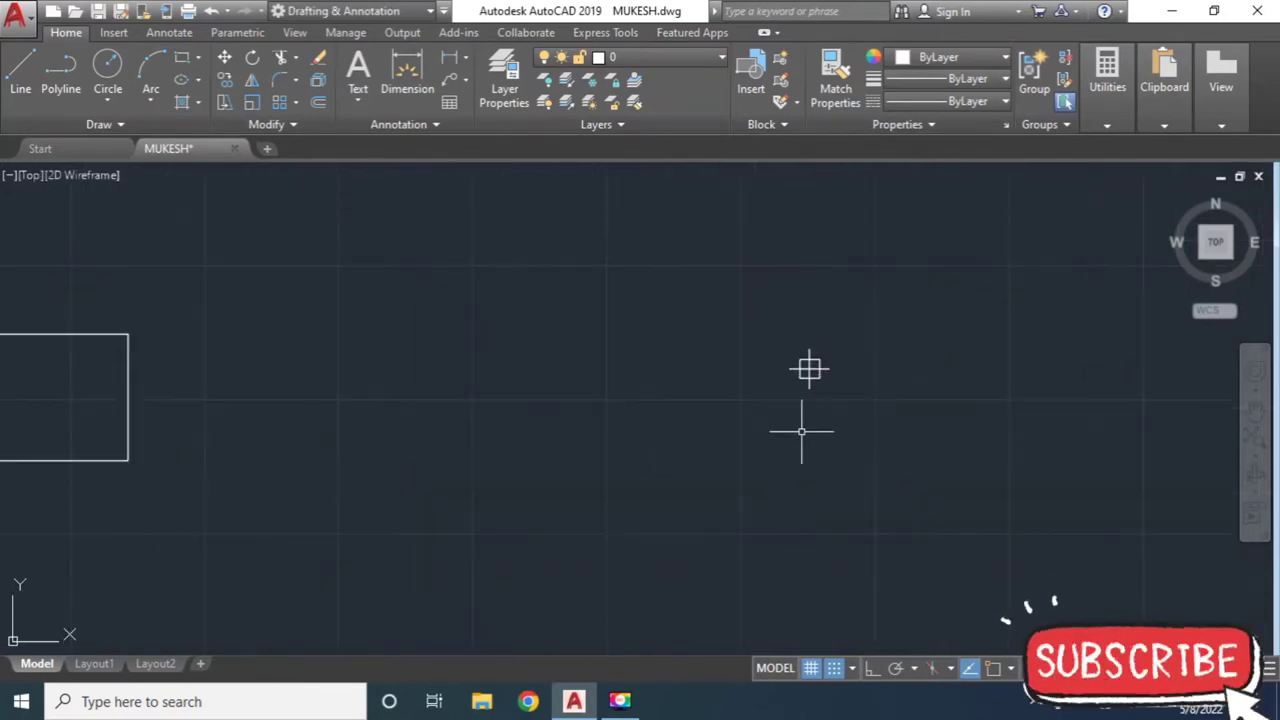
{"action": "middle_click_drag", "start_coordinate": [829, 408], "coordinate": [732, 489]}
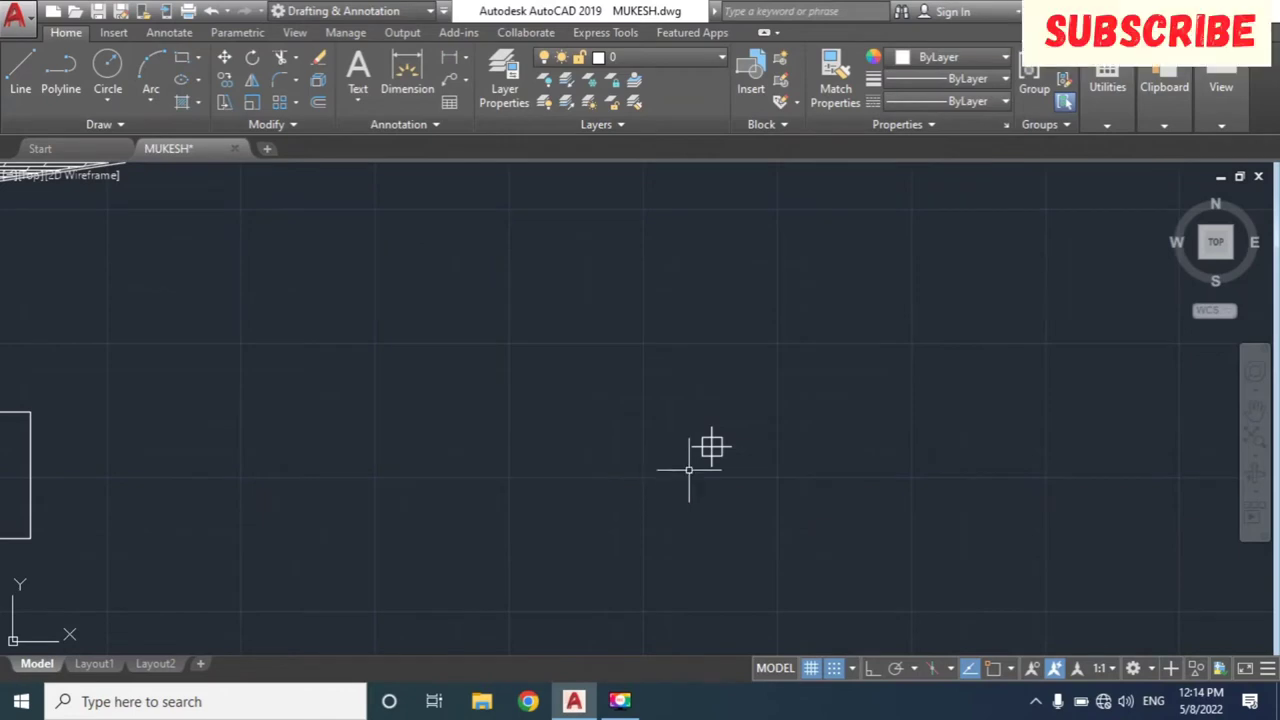
{"action": "scroll", "coordinate": [722, 438], "scroll_direction": "up", "scroll_amount": 2}
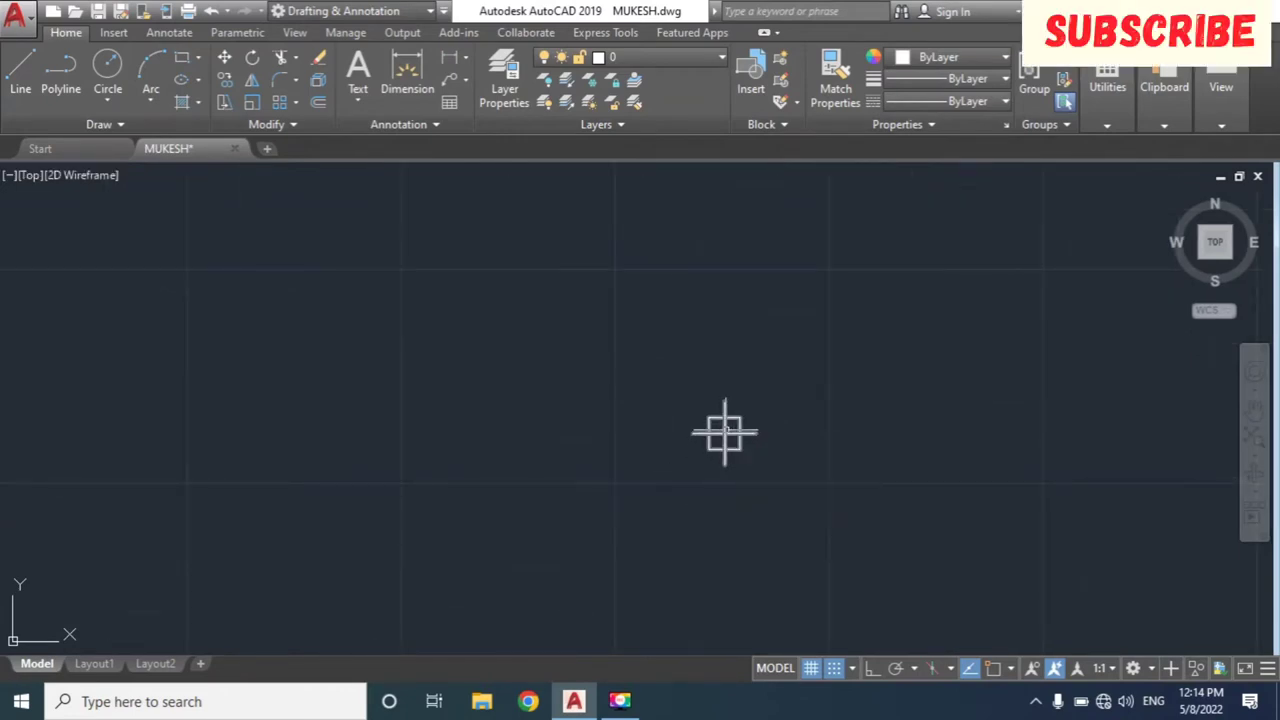
Set the PTYPE point style to square-with-cross at 5.0000 size relative to screen.
{"action": "type", "text": "ptype"}
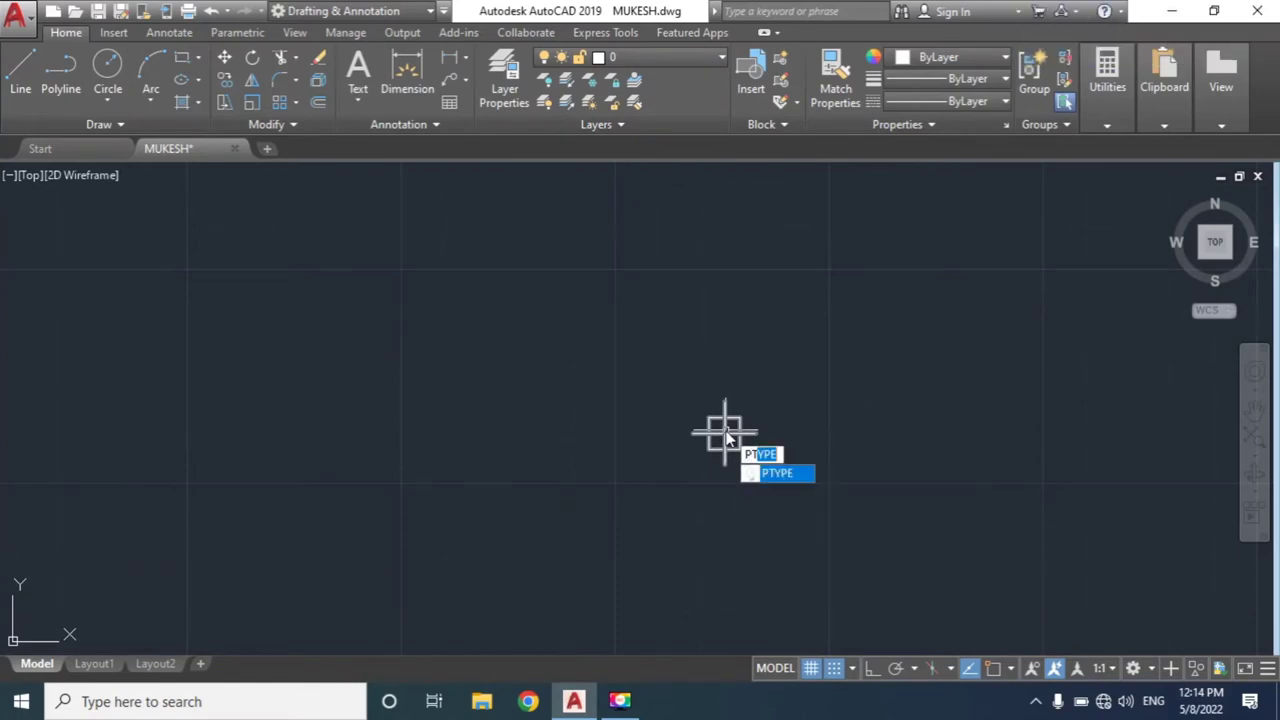
{"action": "key", "text": "Return"}
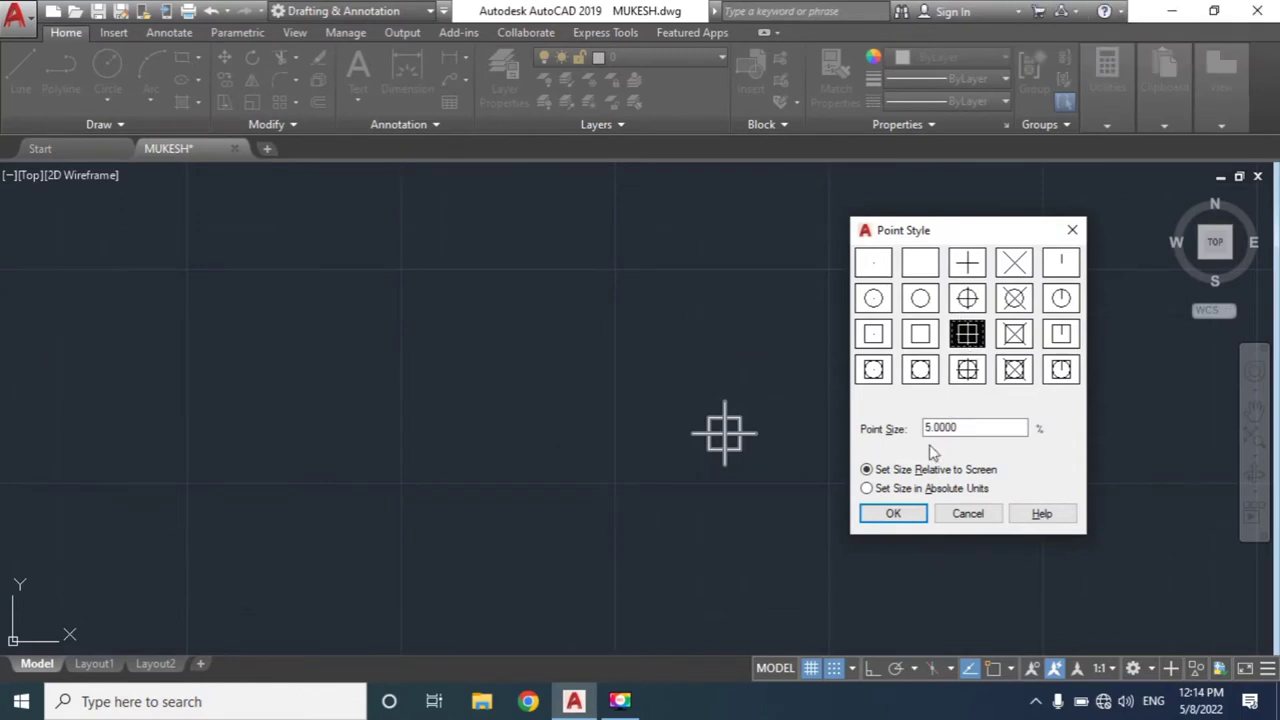
{"action": "left_click", "coordinate": [890, 514]}
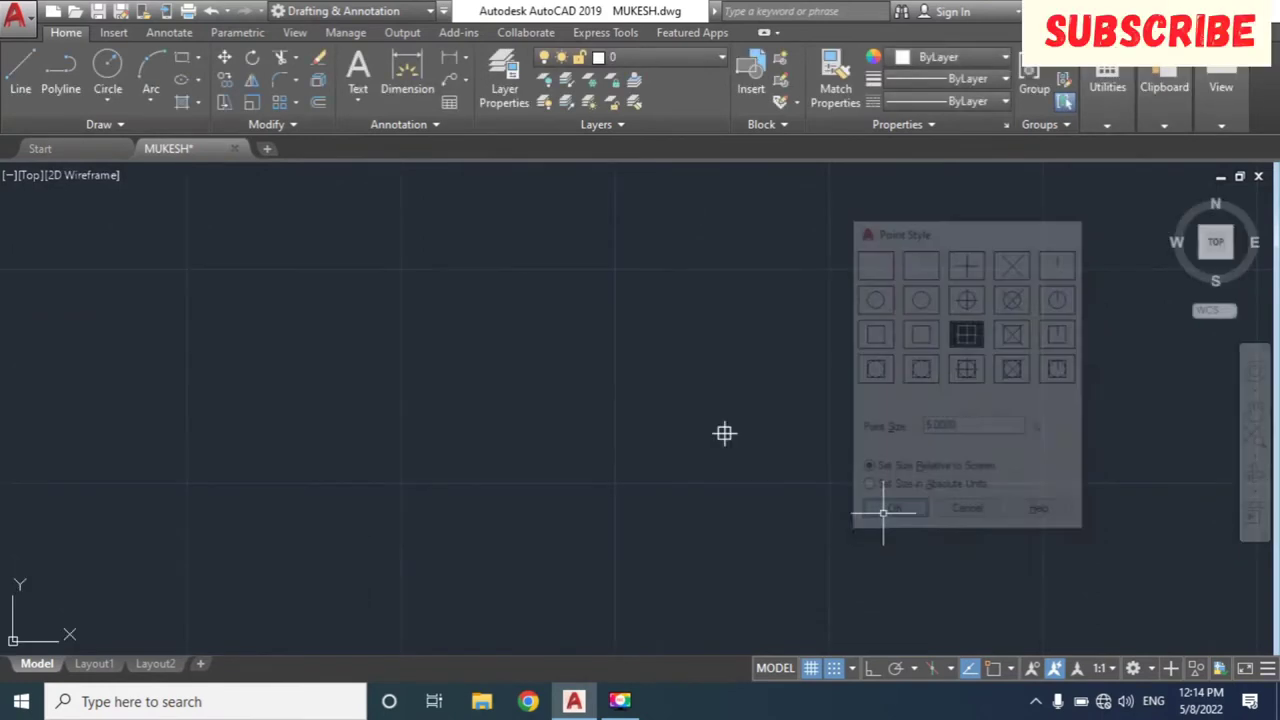
{"action": "middle_click_drag", "start_coordinate": [723, 431], "coordinate": [819, 431]}
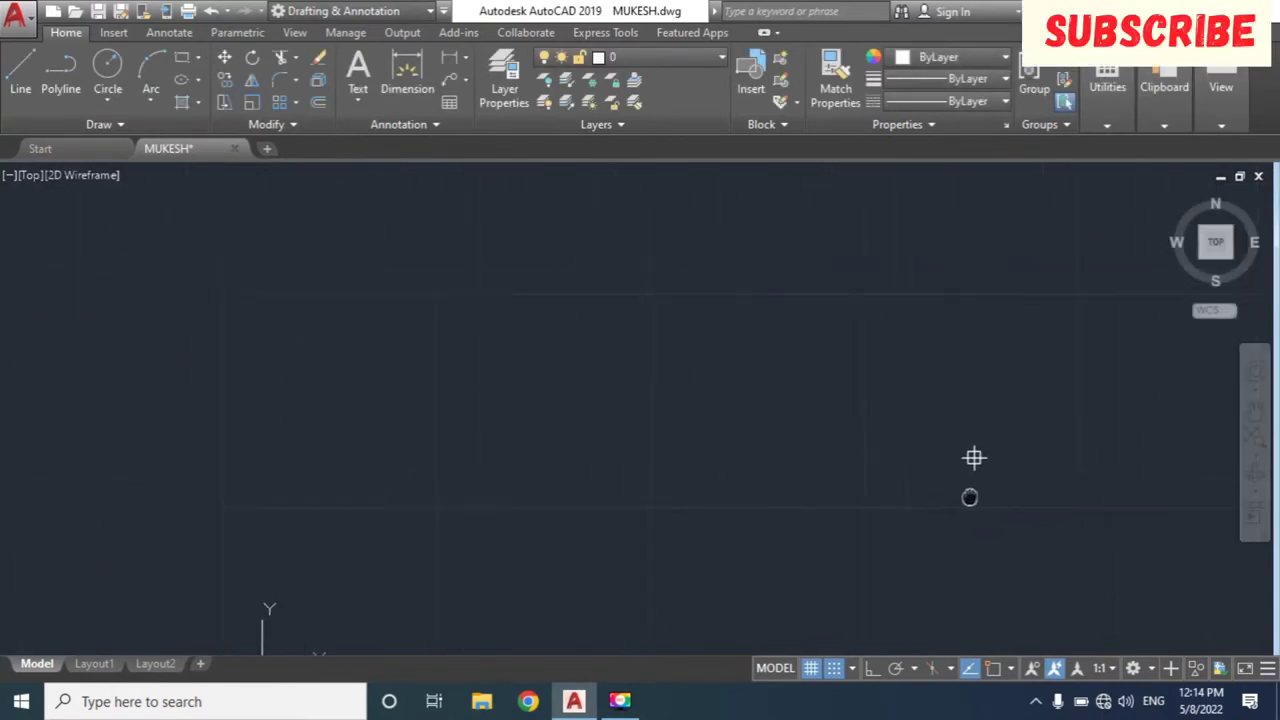
{"action": "middle_click_drag", "start_coordinate": [971, 480], "coordinate": [880, 480]}
{"action": "middle_click_drag", "start_coordinate": [618, 404], "coordinate": [658, 296]}
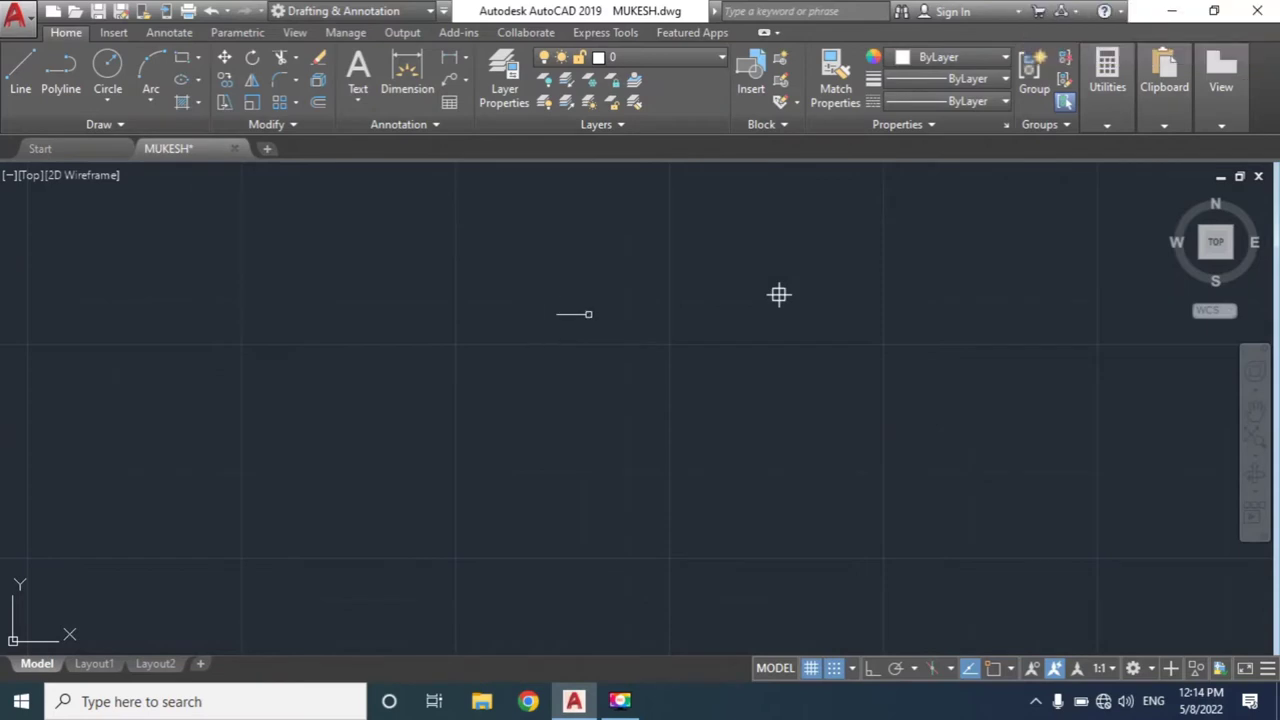
Create a multiline text label reading 'N:' near the point.
{"action": "type", "text": "MT"}
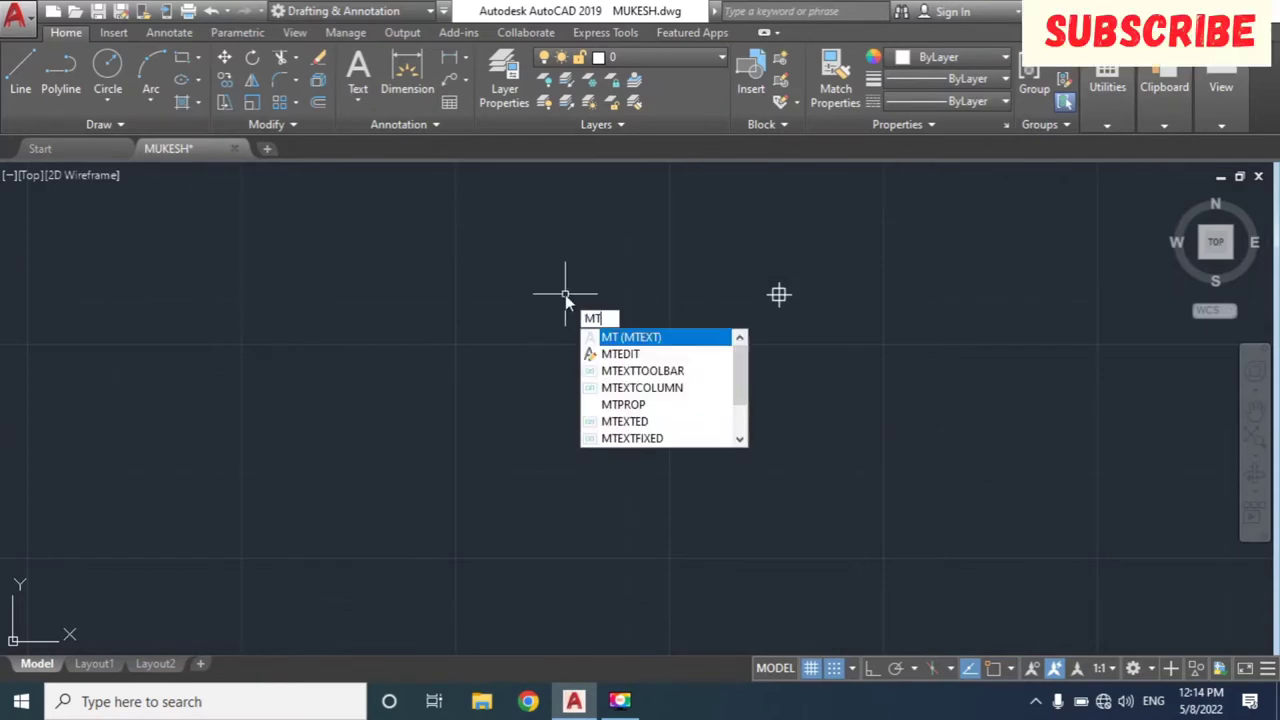
{"action": "key", "text": "Return"}
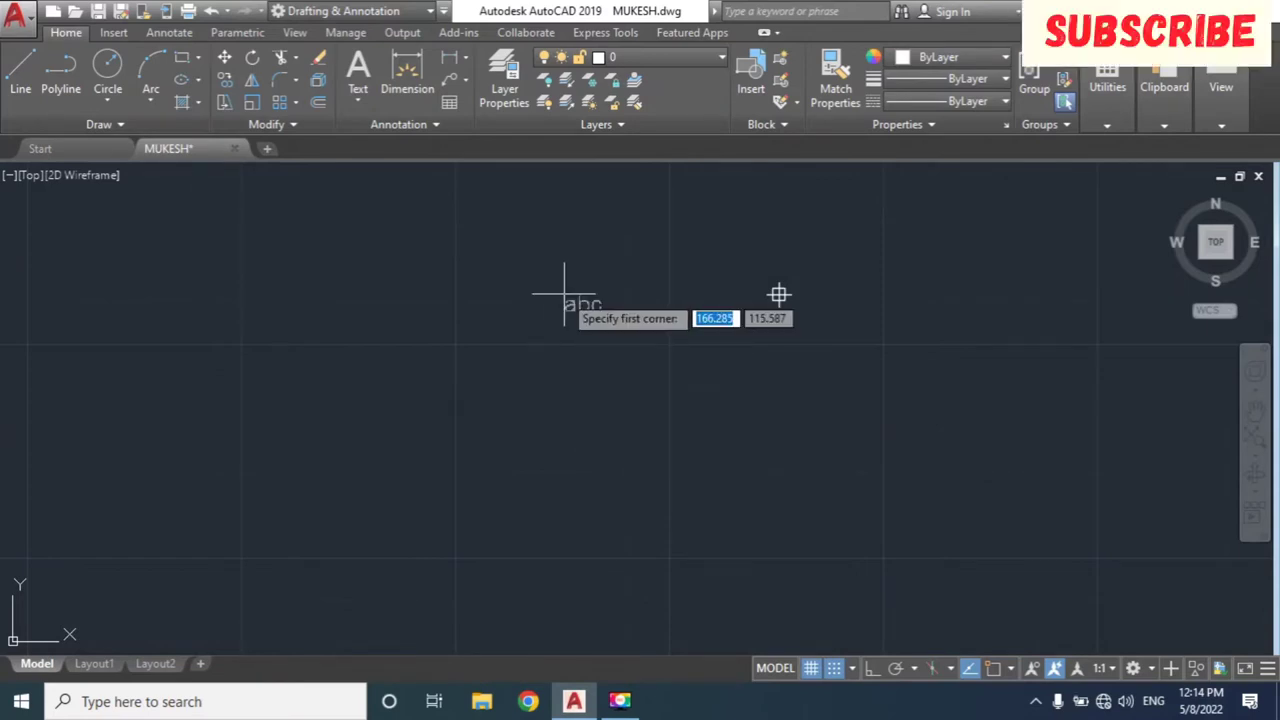
{"action": "left_click", "coordinate": [523, 341]}
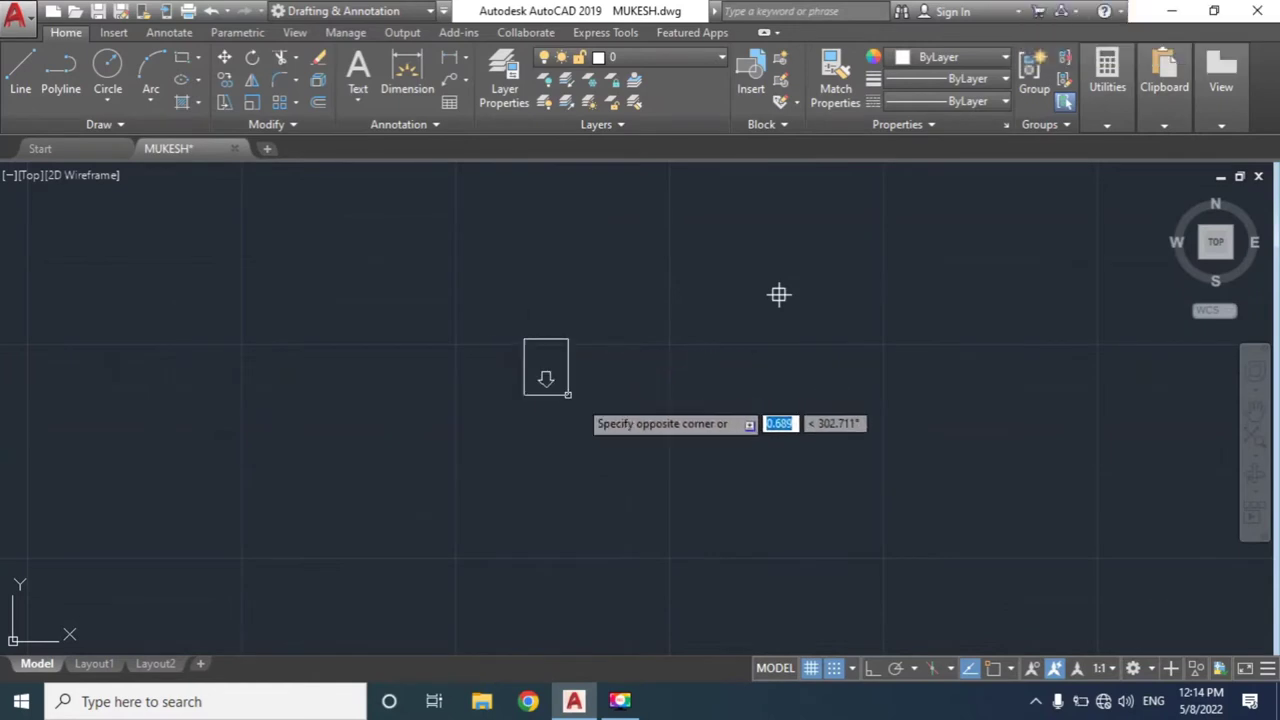
{"action": "key", "text": "Escape"}
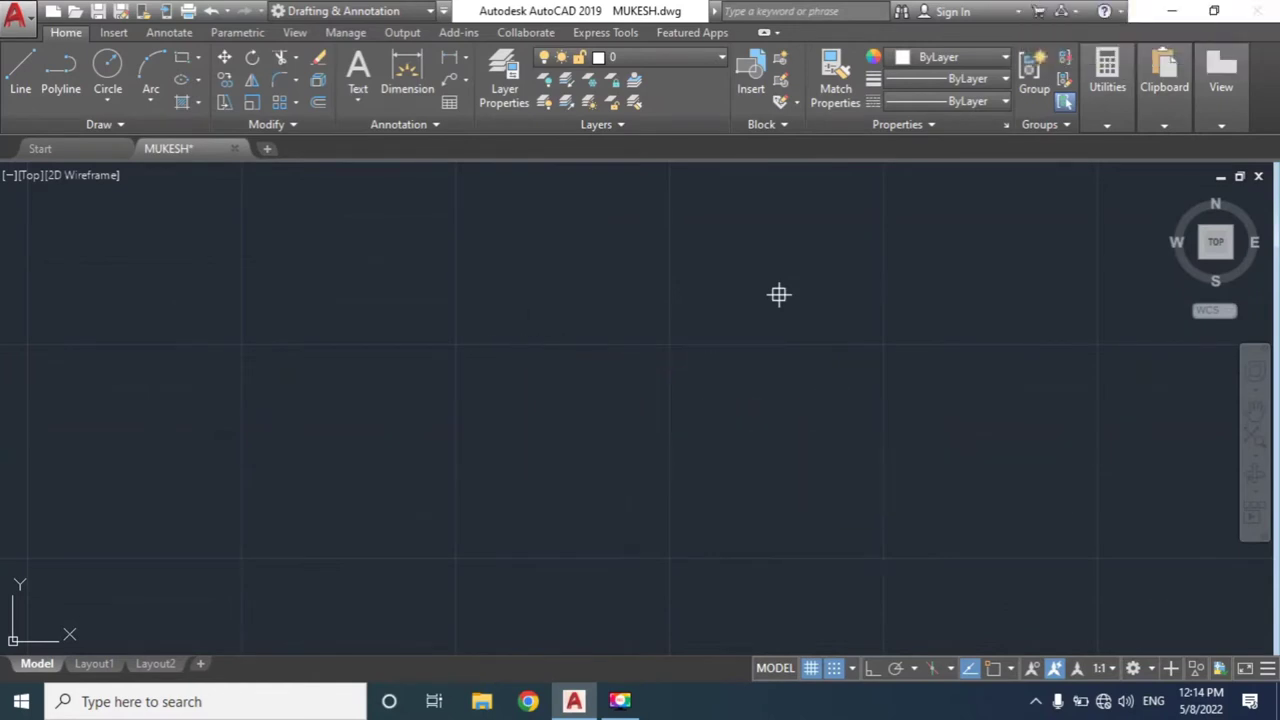
{"action": "left_click", "coordinate": [779, 294]}
{"action": "type", "text": "N:"}
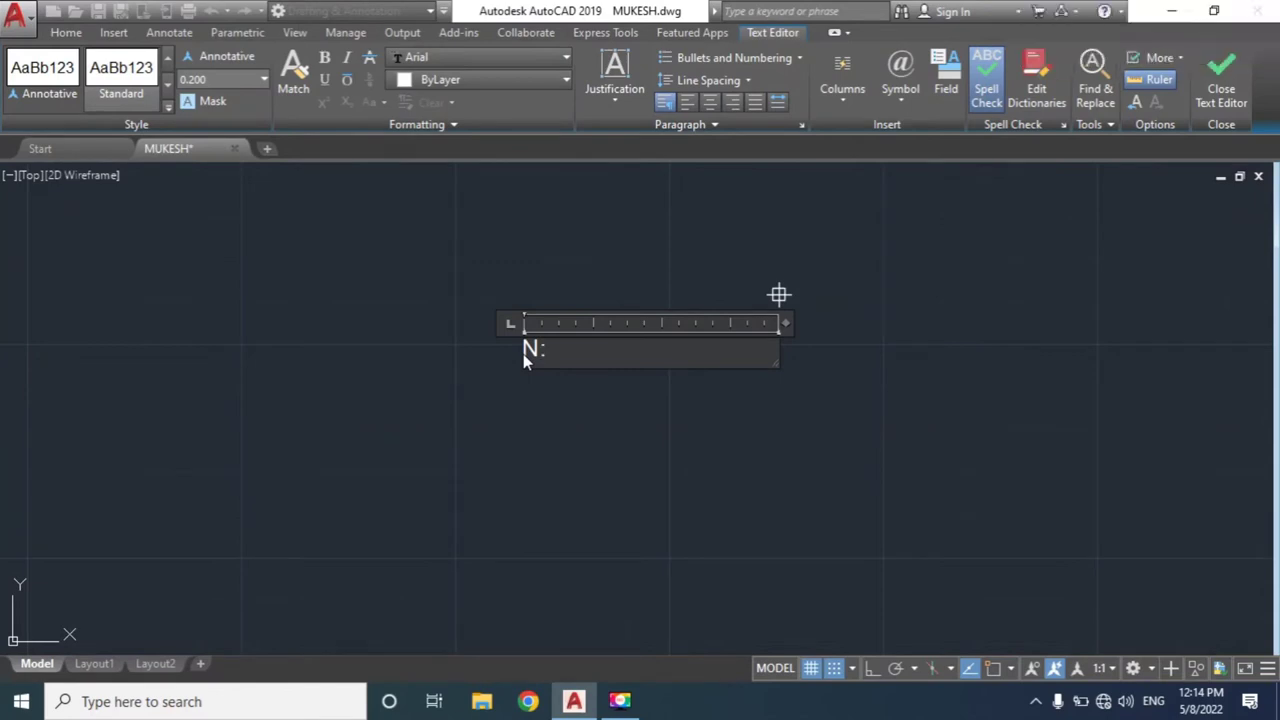
{"action": "key", "text": "Return"}
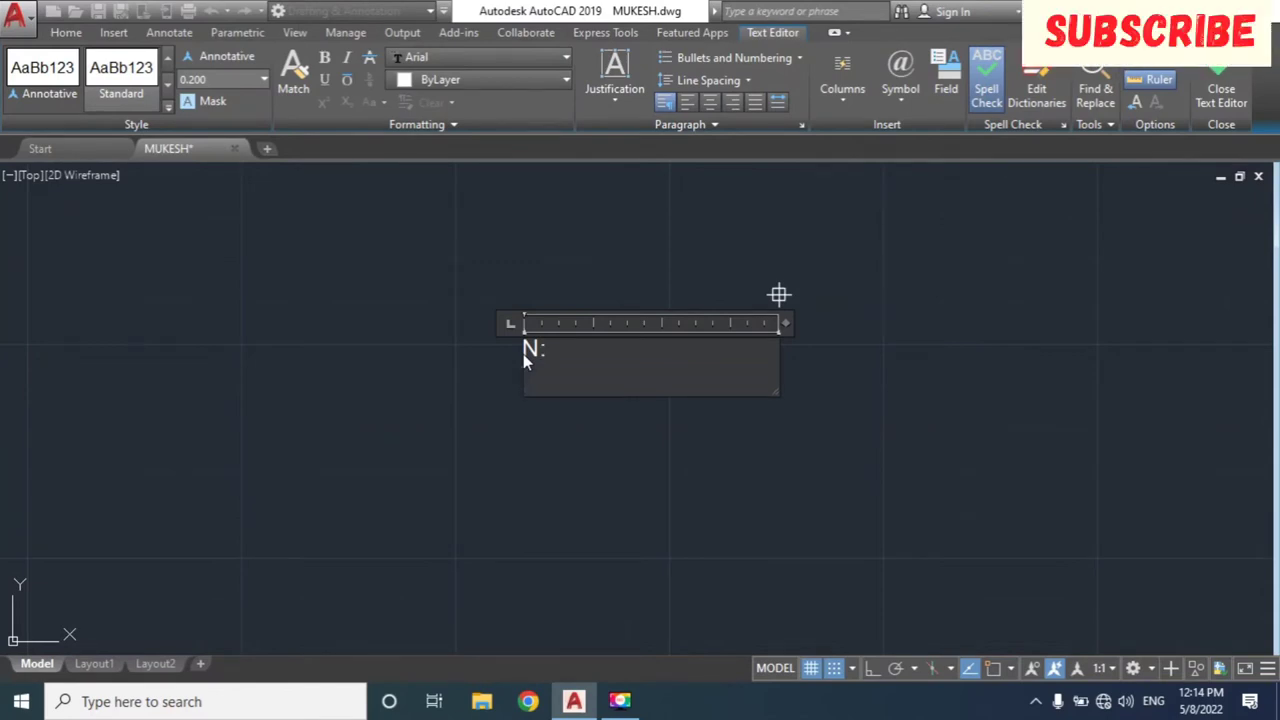
{"action": "key", "text": "Escape"}
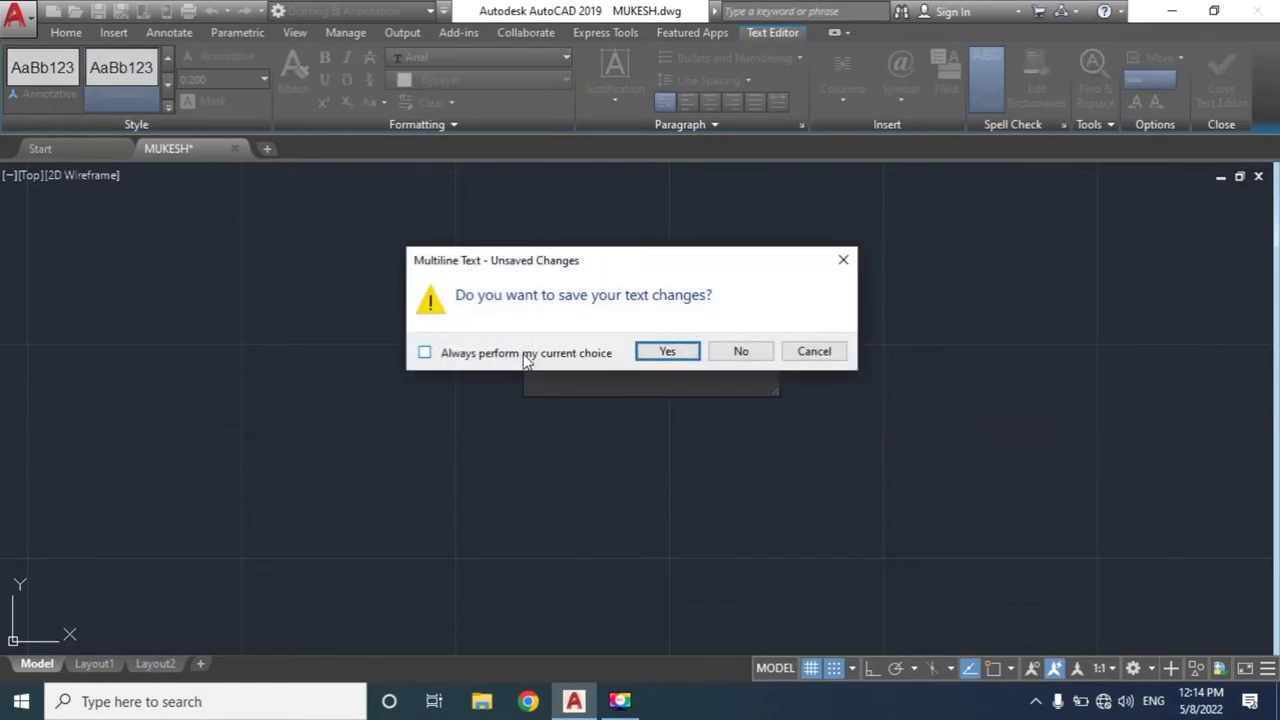
{"action": "left_click", "coordinate": [812, 350]}
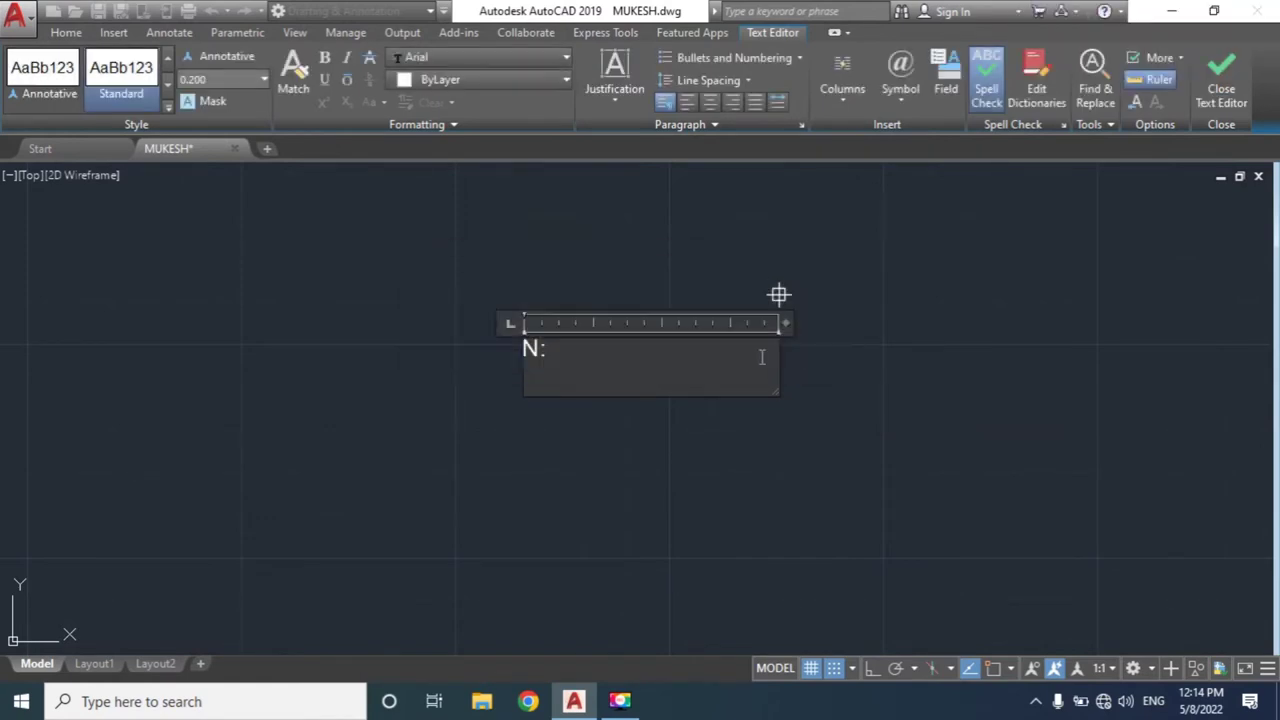
{"action": "left_click", "coordinate": [820, 370]}
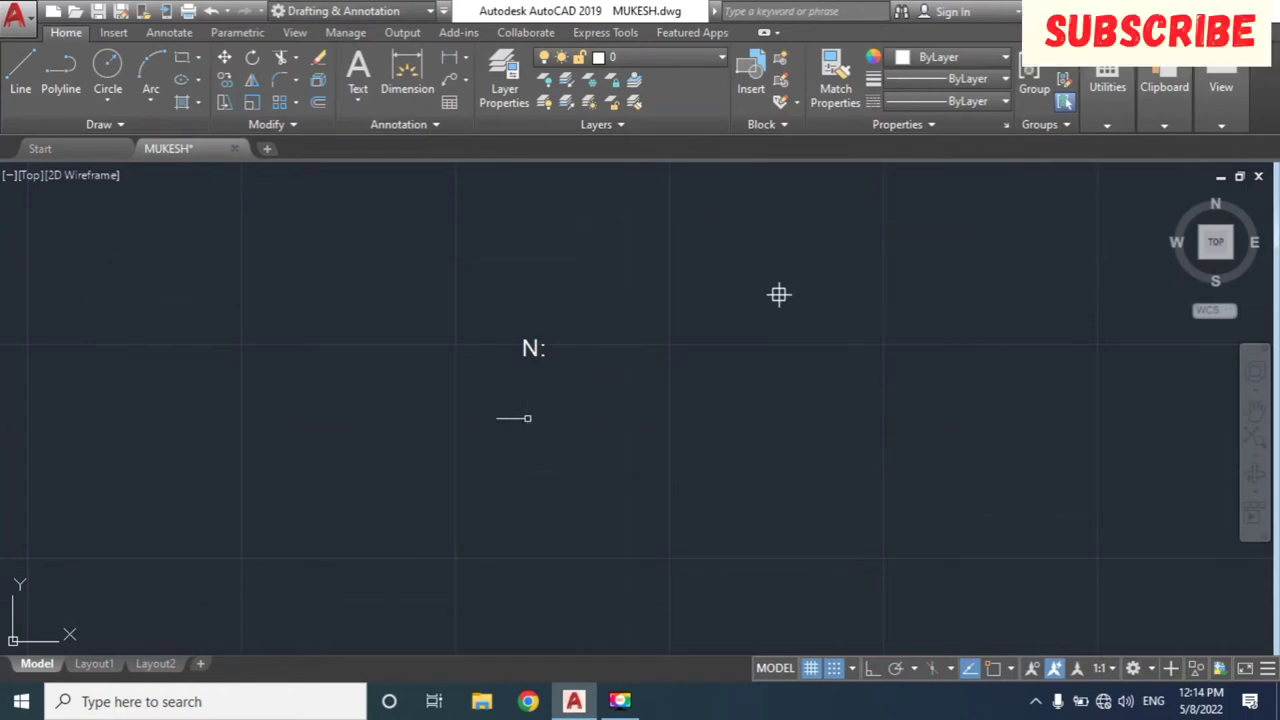
Add a second multiline text label 'E:' below N: and close the text editor.
{"action": "type", "text": "mt"}
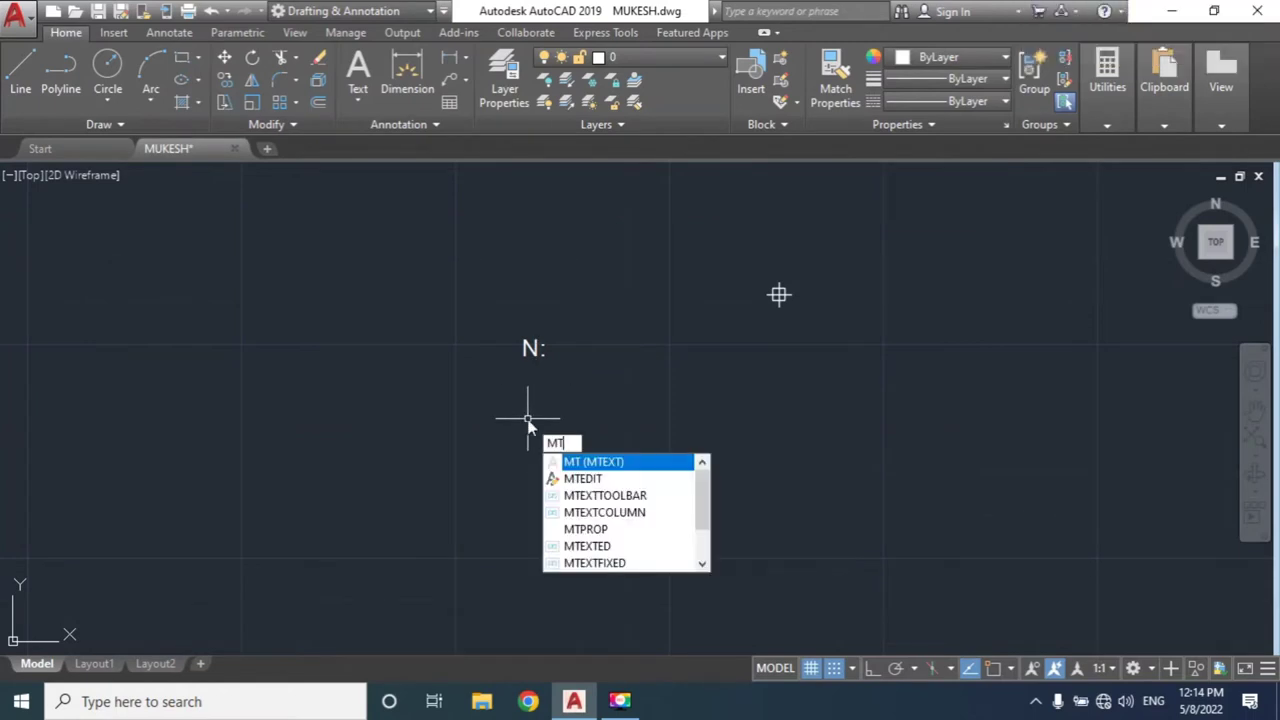
{"action": "key", "text": "Return"}
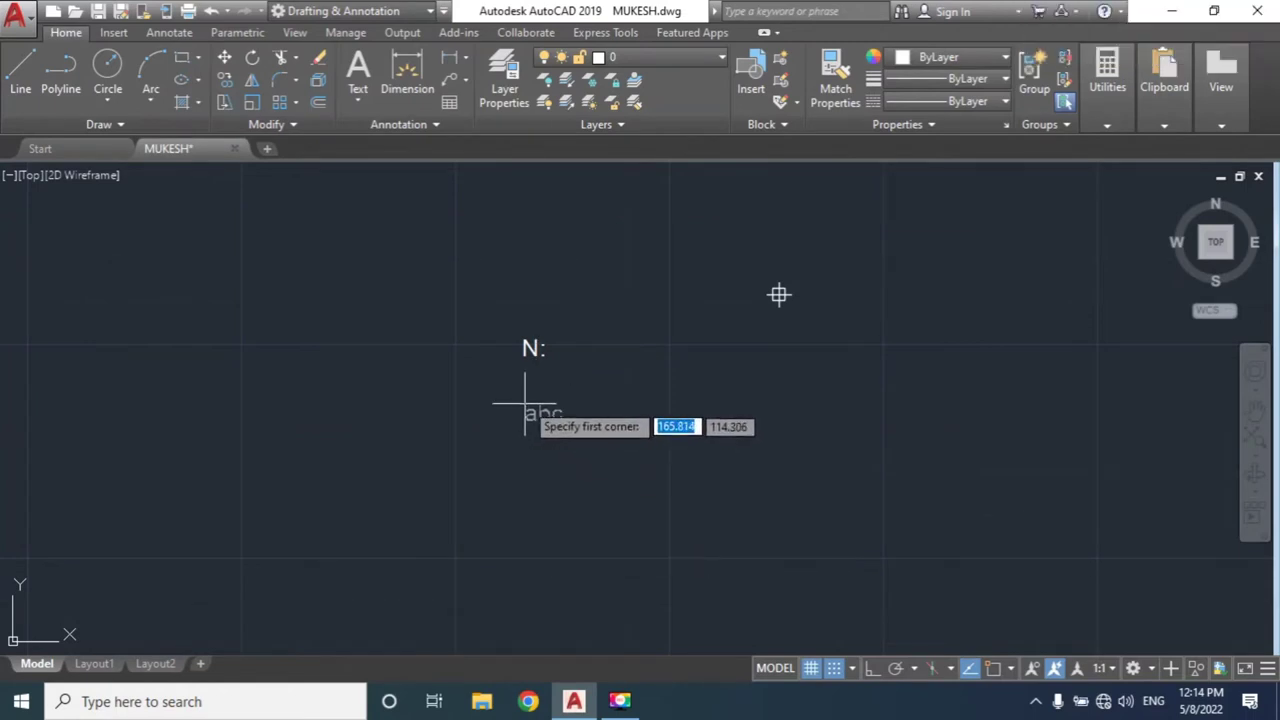
{"action": "left_click", "coordinate": [525, 402]}
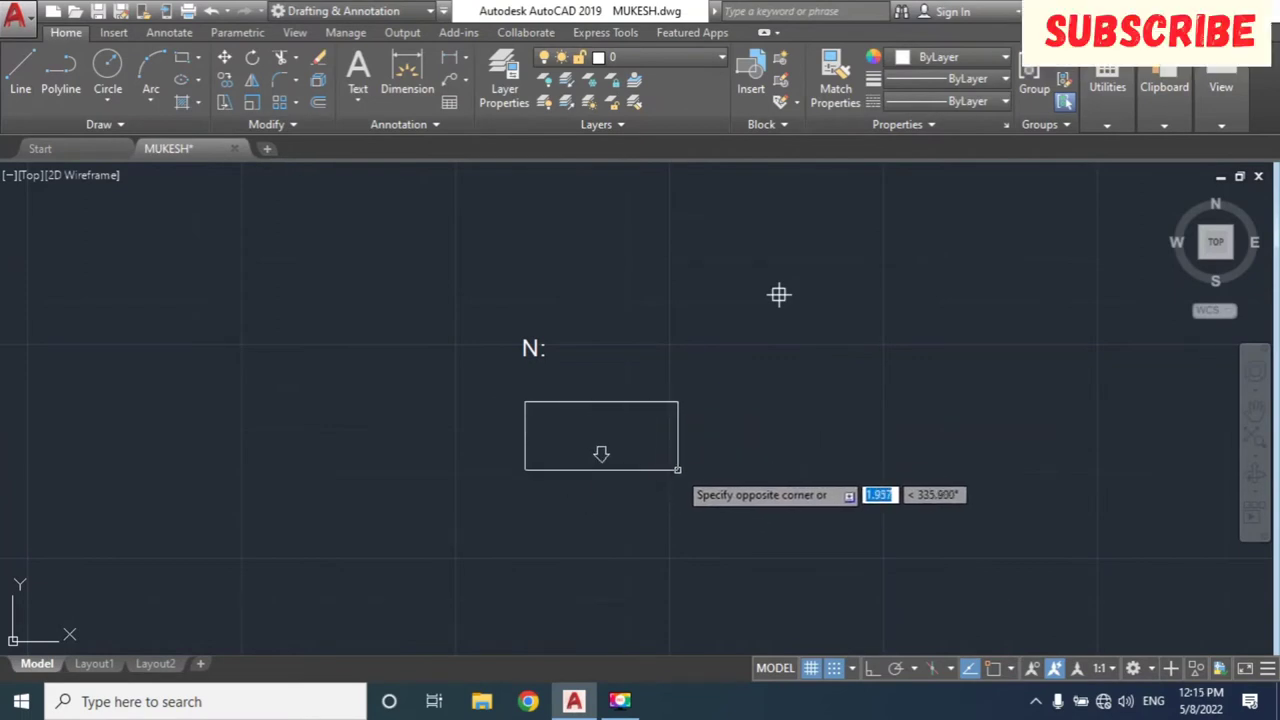
{"action": "key", "text": "Escape"}
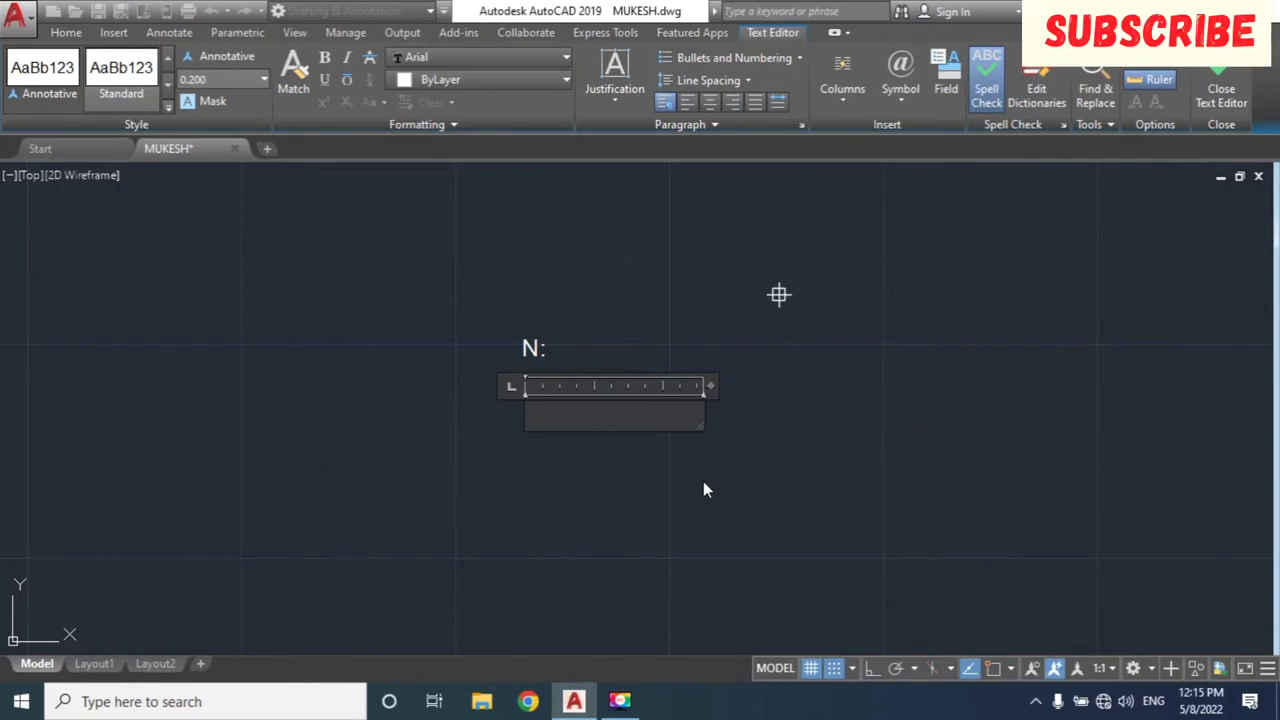
{"action": "type", "text": "E:"}
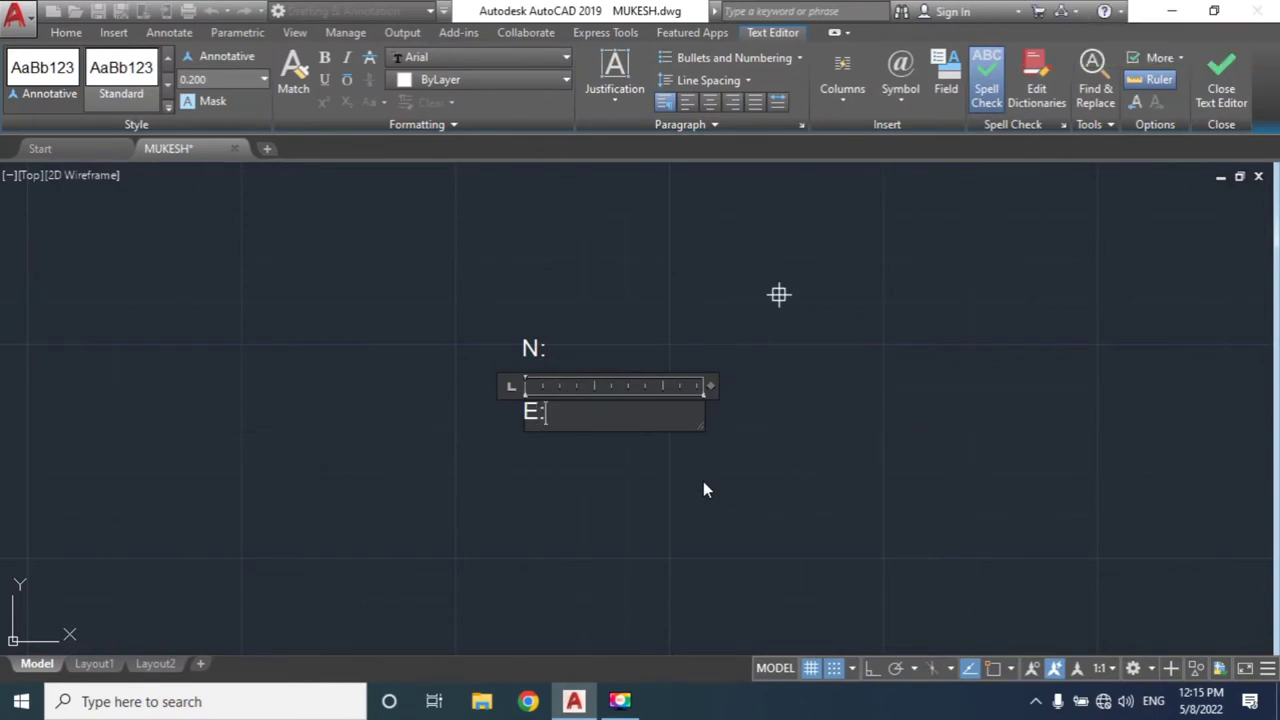
{"action": "key", "text": "Return"}
{"action": "key", "text": "Escape"}
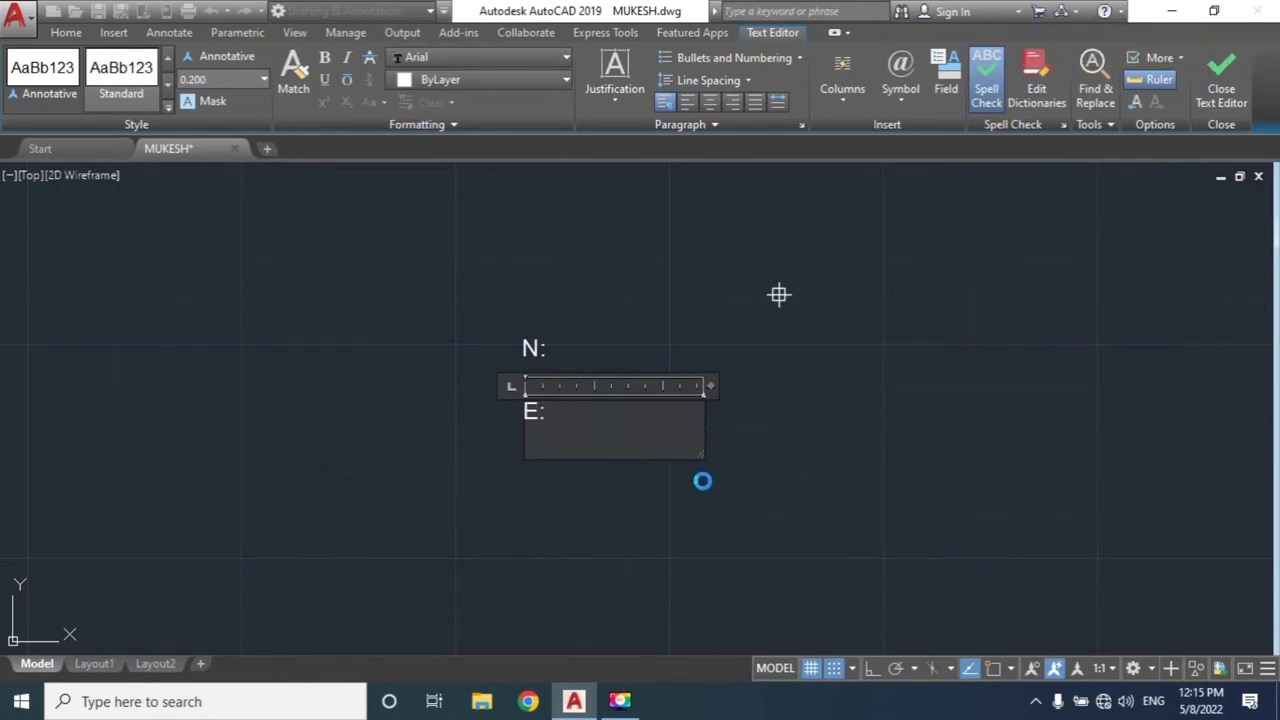
{"action": "left_click", "coordinate": [826, 351]}
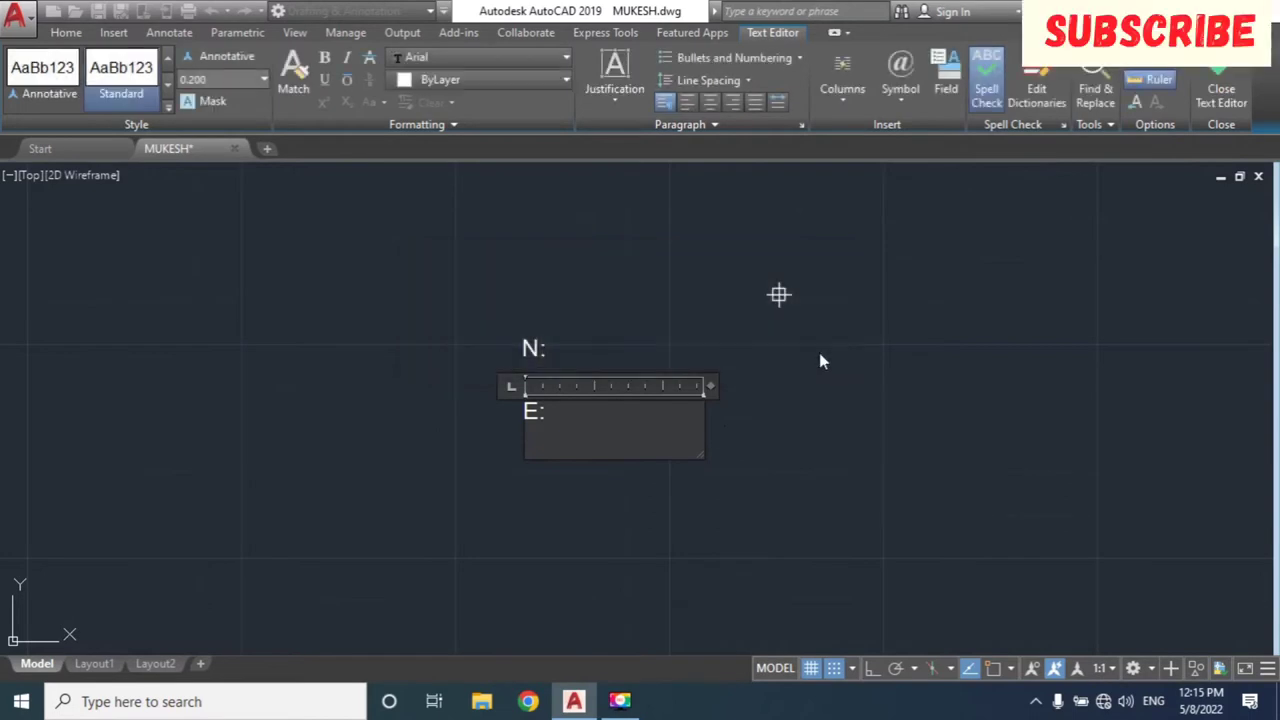
{"action": "right_click", "coordinate": [745, 390]}
{"action": "left_click", "coordinate": [710, 410]}
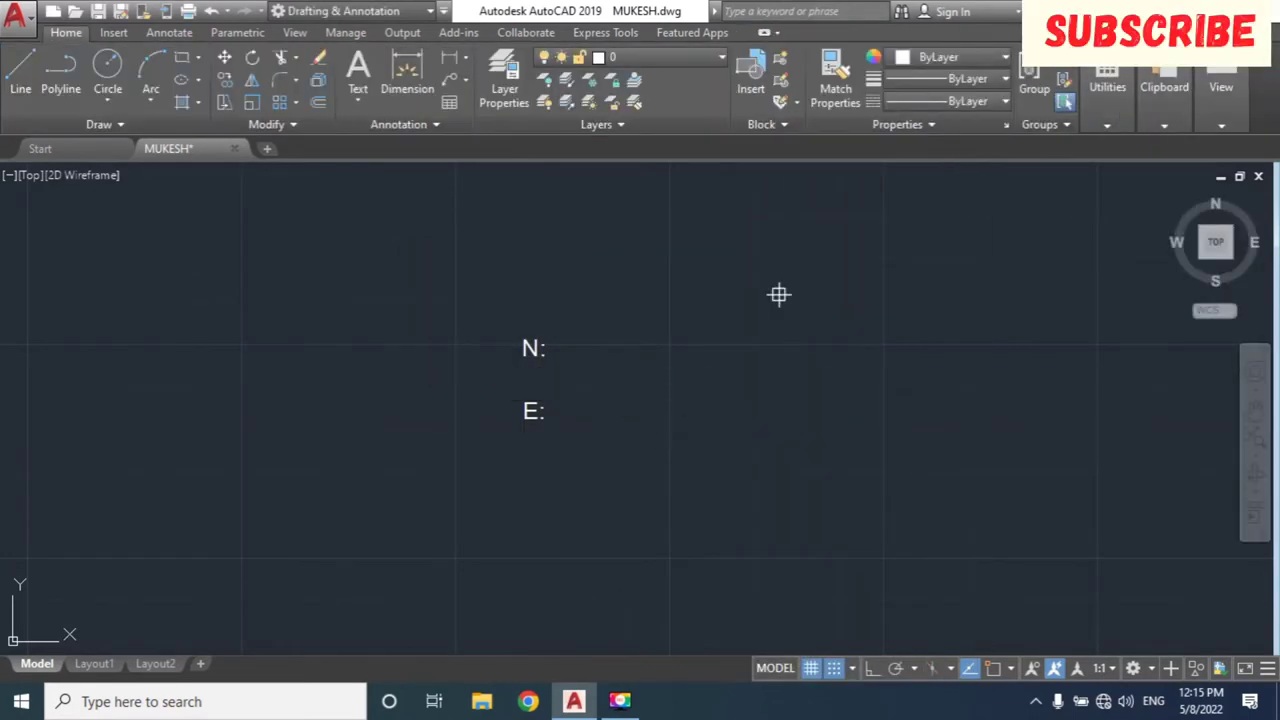
Window-select the N: and E: labels and move them beside the point marker.
{"action": "middle_click_drag", "start_coordinate": [570, 408], "coordinate": [682, 408]}
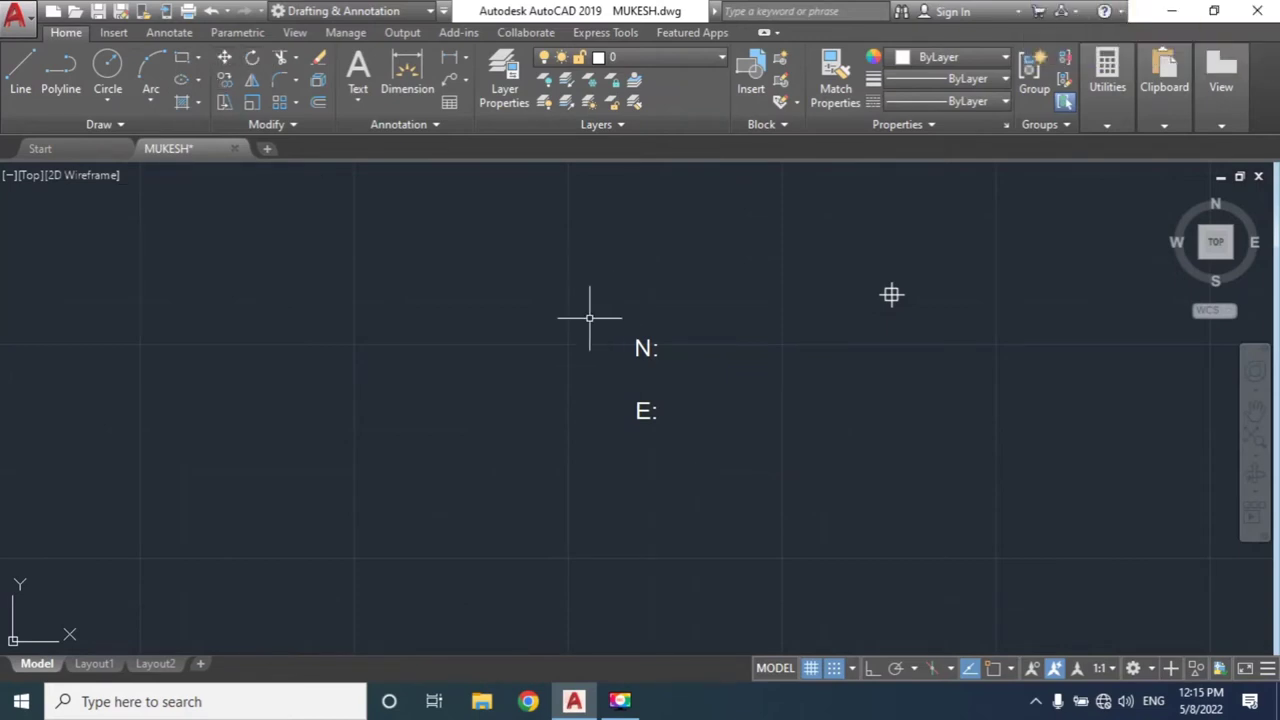
{"action": "left_click", "coordinate": [591, 314]}
{"action": "left_click", "coordinate": [758, 491]}
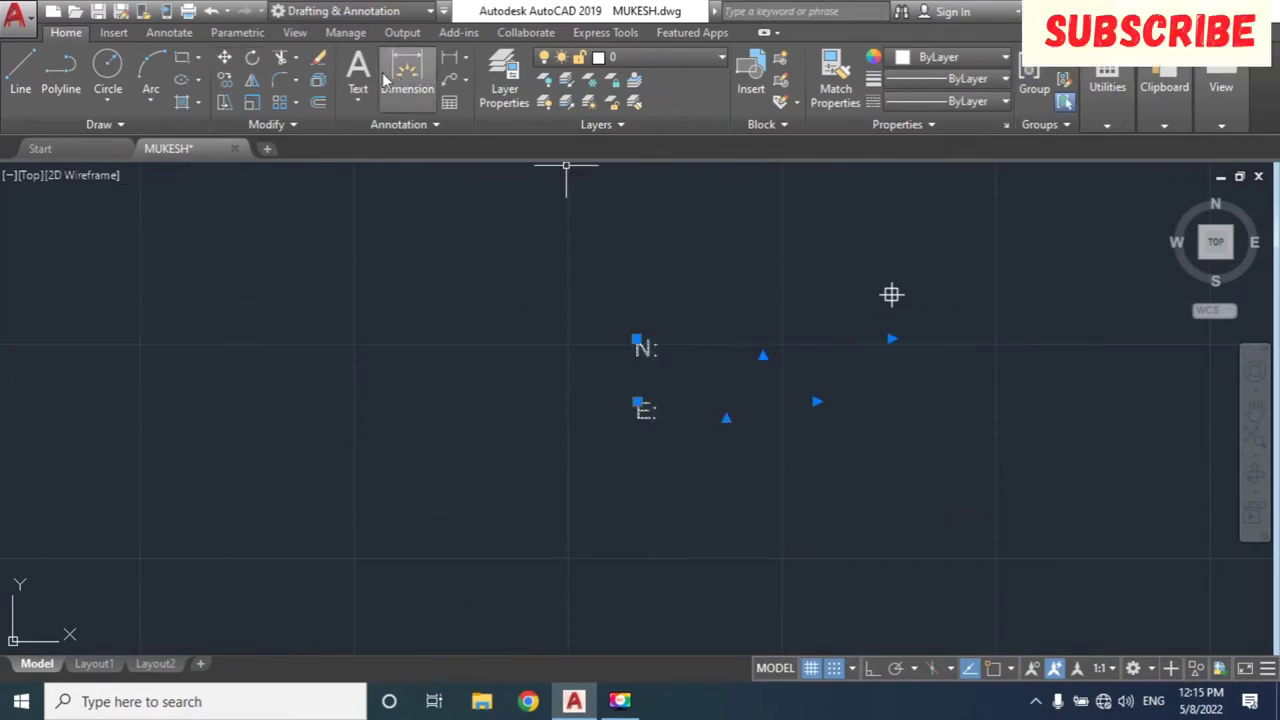
{"action": "key", "text": "Escape"}
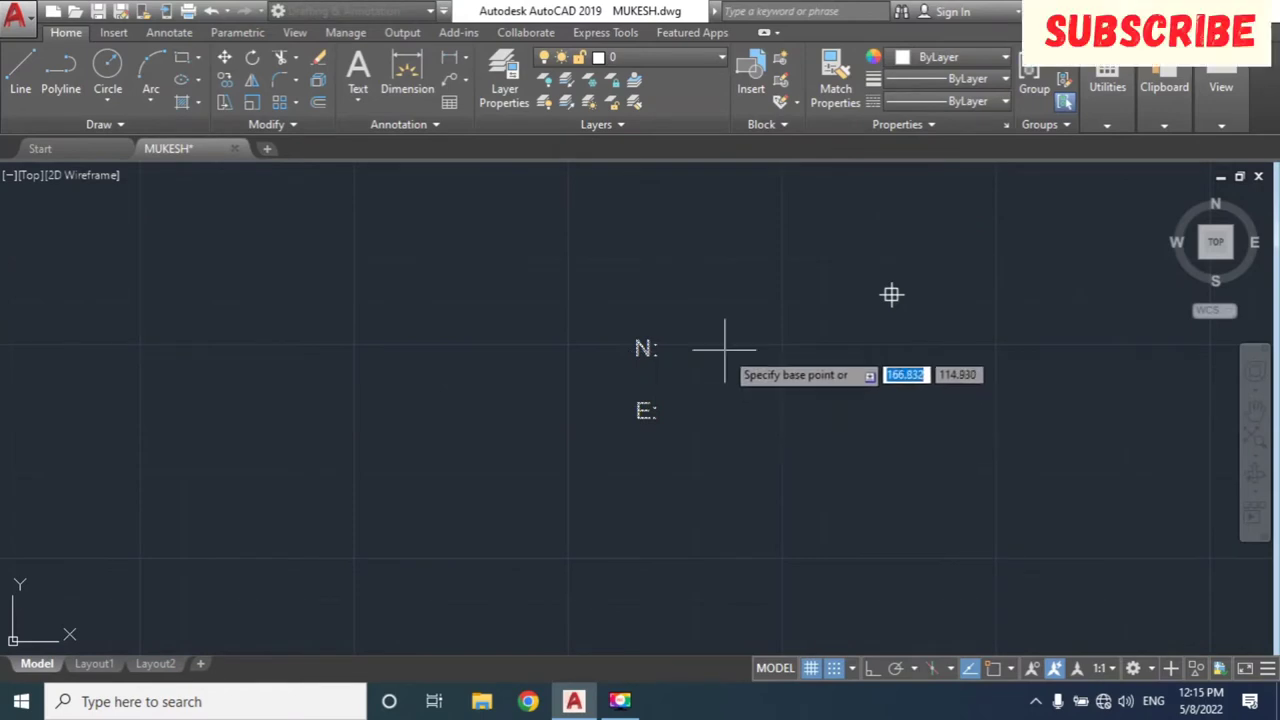
{"action": "left_click", "coordinate": [646, 348]}
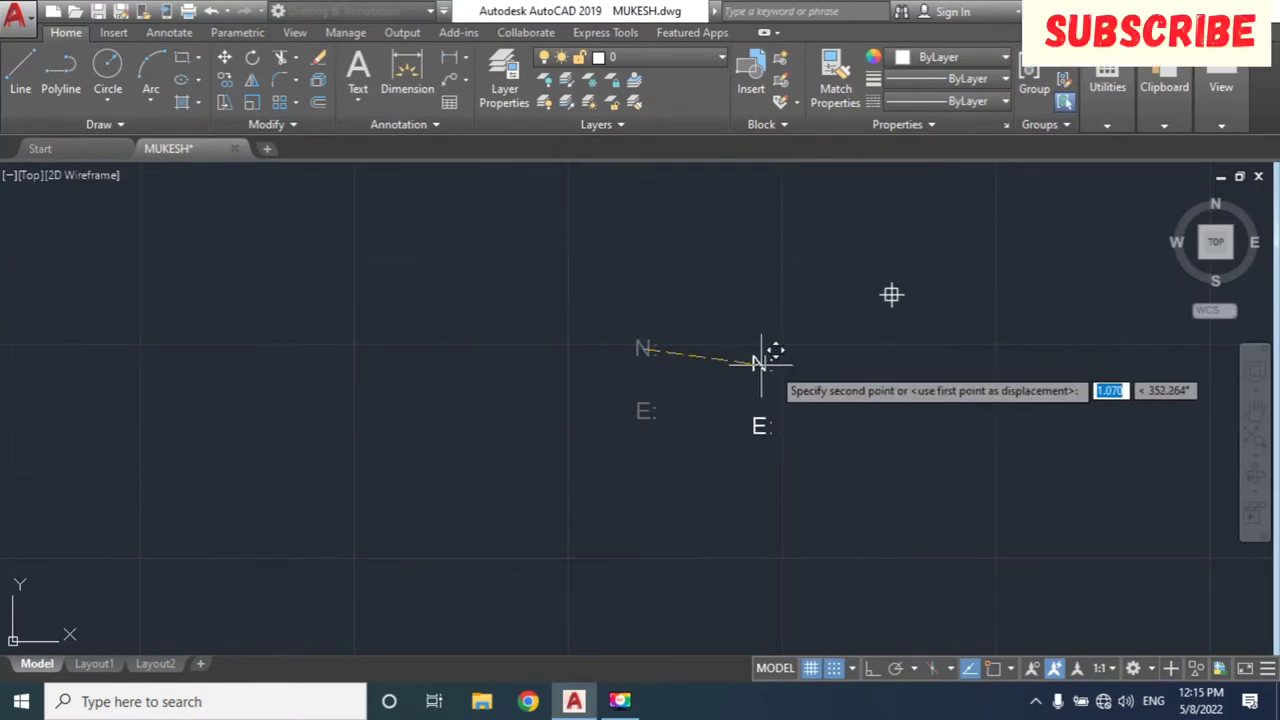
{"action": "left_click", "coordinate": [829, 351]}
Zoom in on the labelled point and start the FIELD command.
{"action": "mouse_move", "coordinate": [934, 363]}
{"action": "middle_mouse_down"}
{"action": "mouse_move", "coordinate": [728, 392]}
{"action": "mouse_move", "coordinate": [632, 354]}
{"action": "middle_mouse_up"}
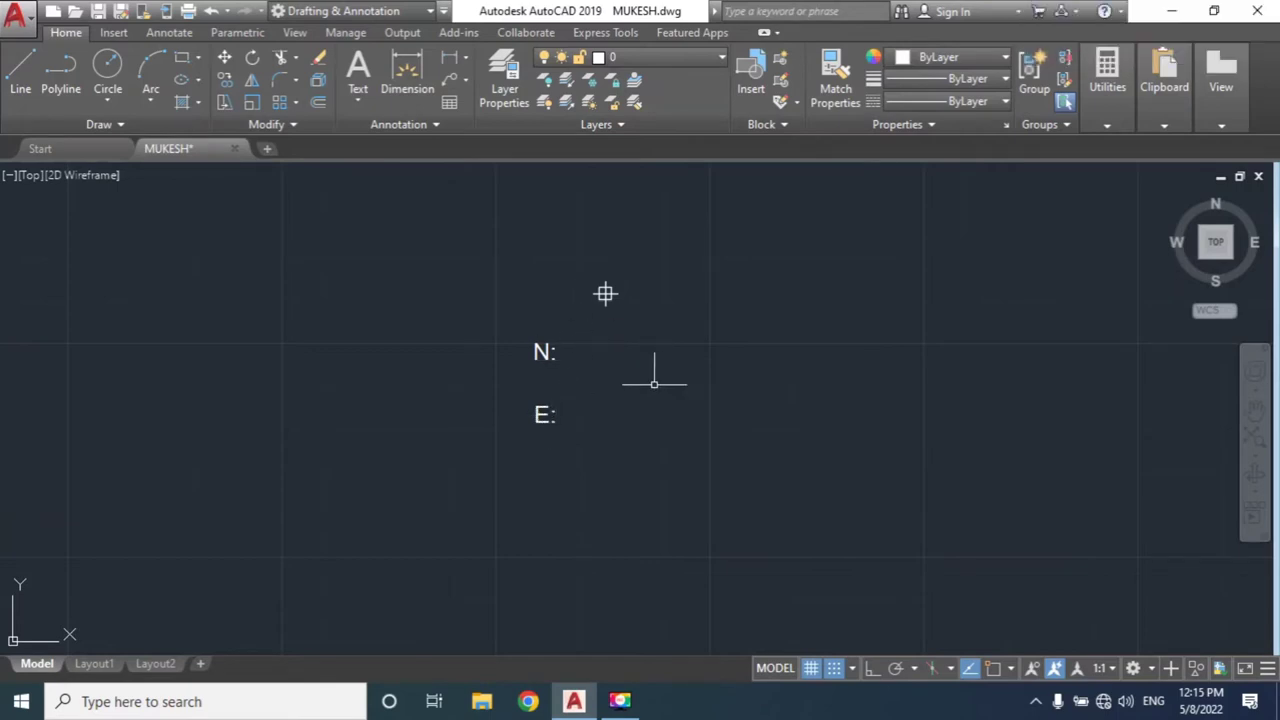
{"action": "scroll", "coordinate": [609, 355], "scroll_direction": "up", "scroll_amount": 2}
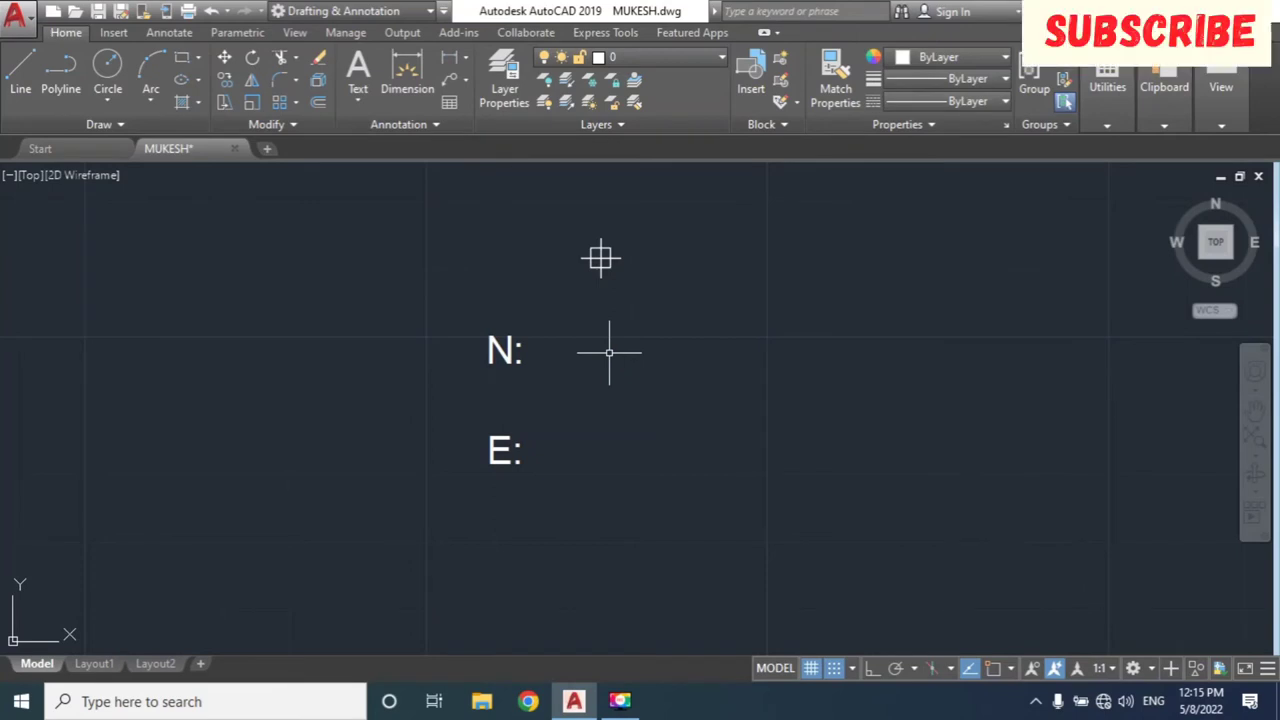
{"action": "type", "text": "fi"}
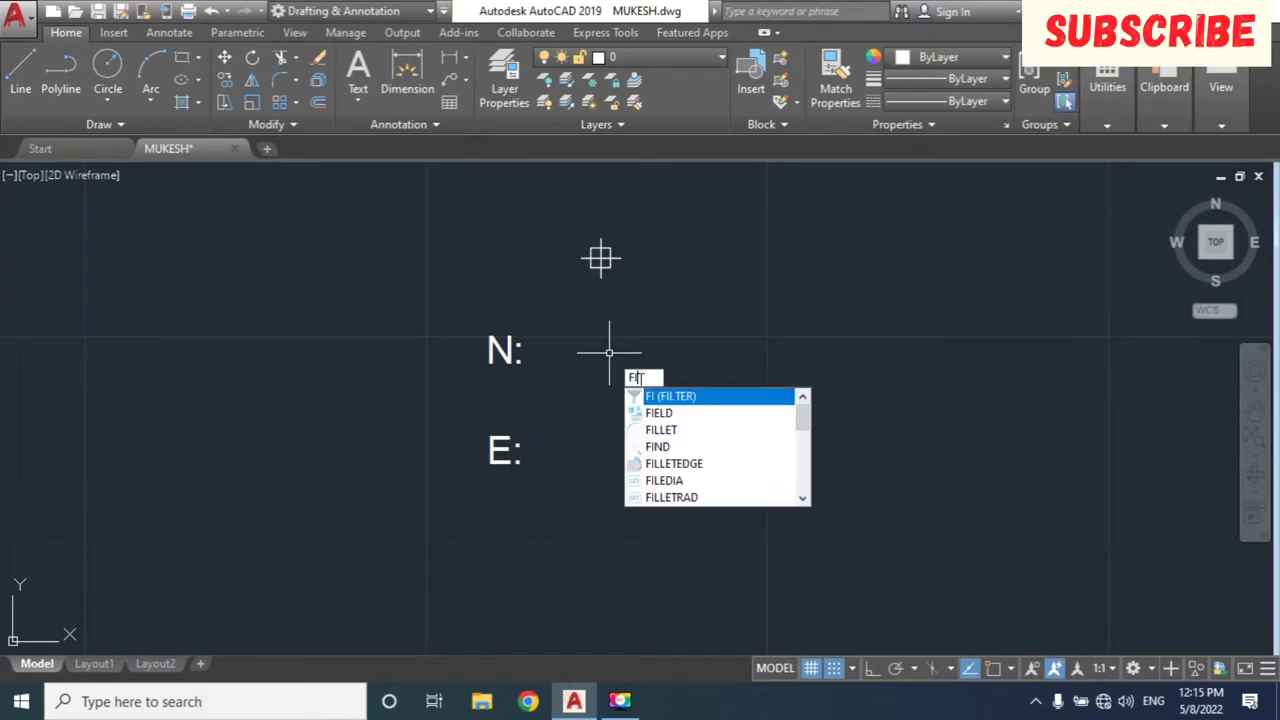
{"action": "key", "text": "Down"}
{"action": "key", "text": "Return"}
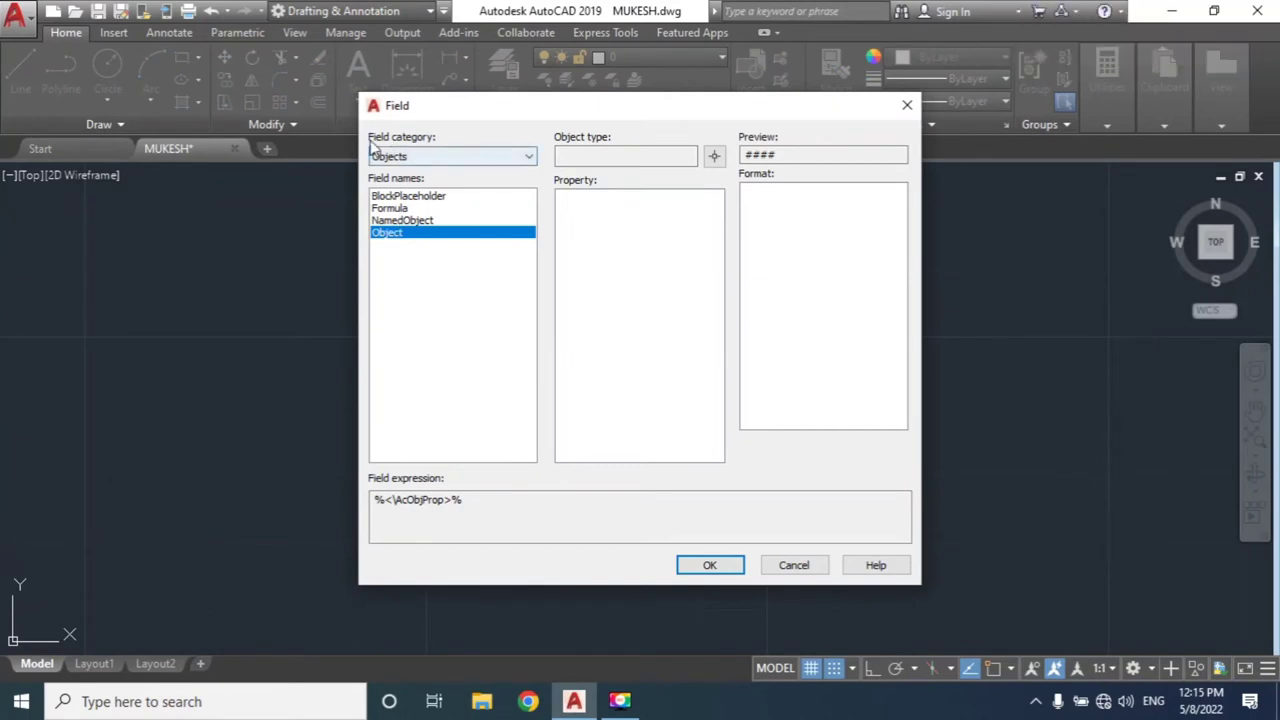
Set the field to Objects > Object, using the picked point's Position.
{"action": "left_click", "coordinate": [440, 157]}
{"action": "left_click", "coordinate": [395, 224]}
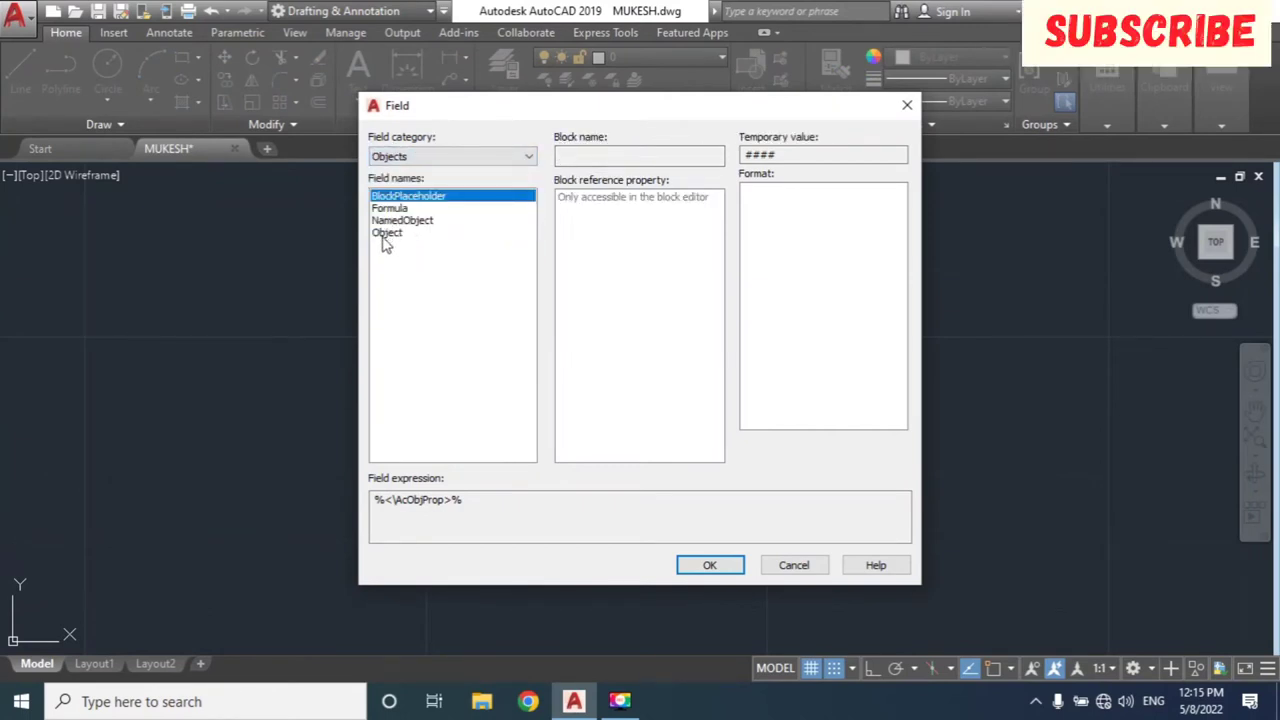
{"action": "left_click", "coordinate": [390, 234]}
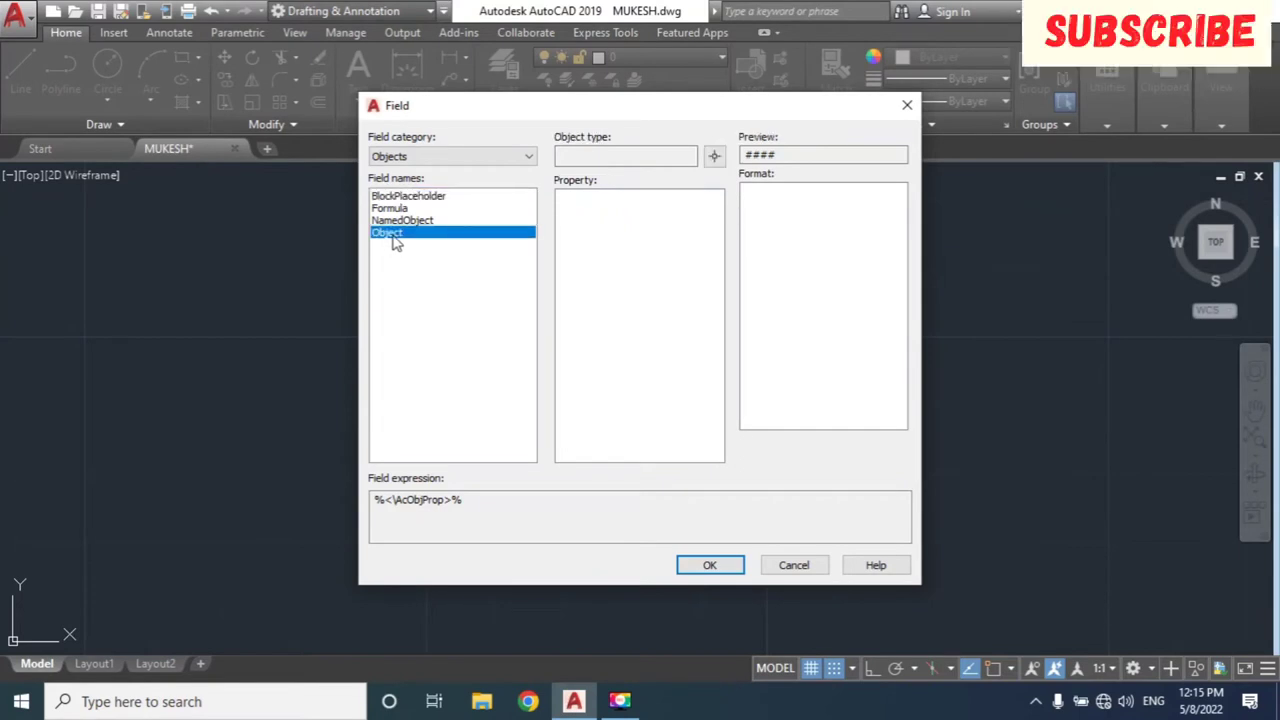
{"action": "left_click", "coordinate": [714, 158]}
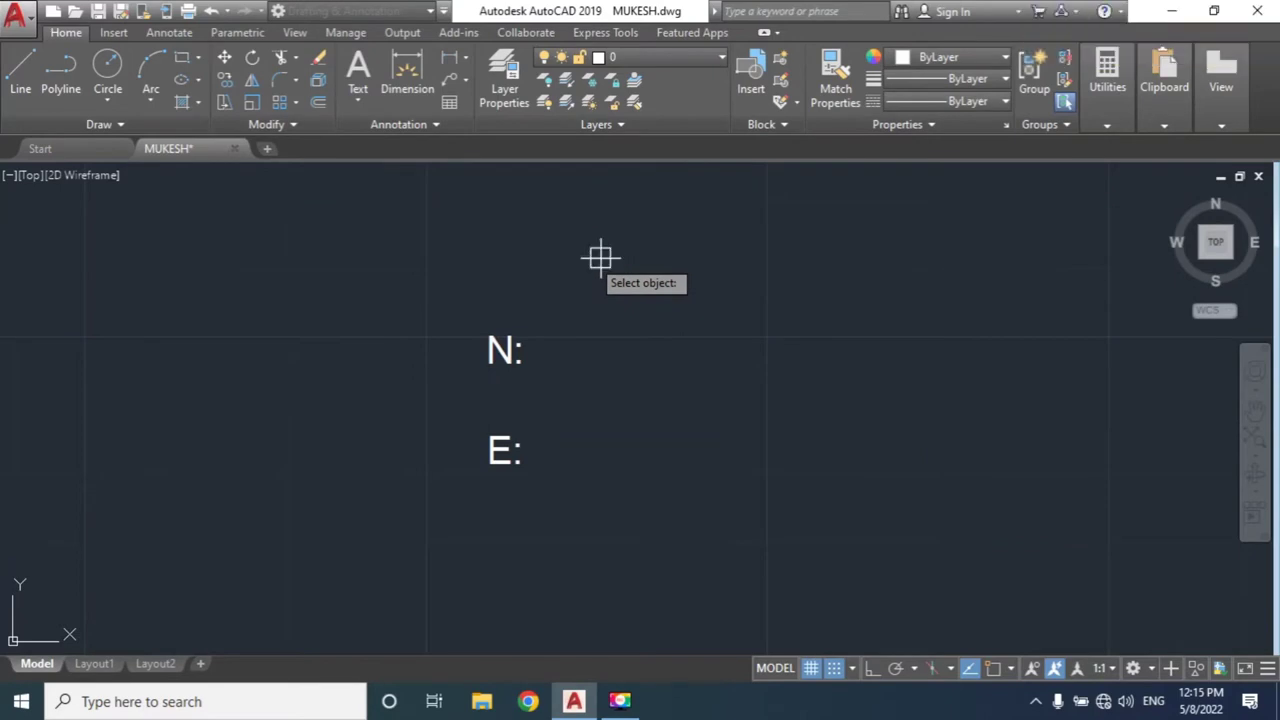
{"action": "left_click", "coordinate": [600, 258]}
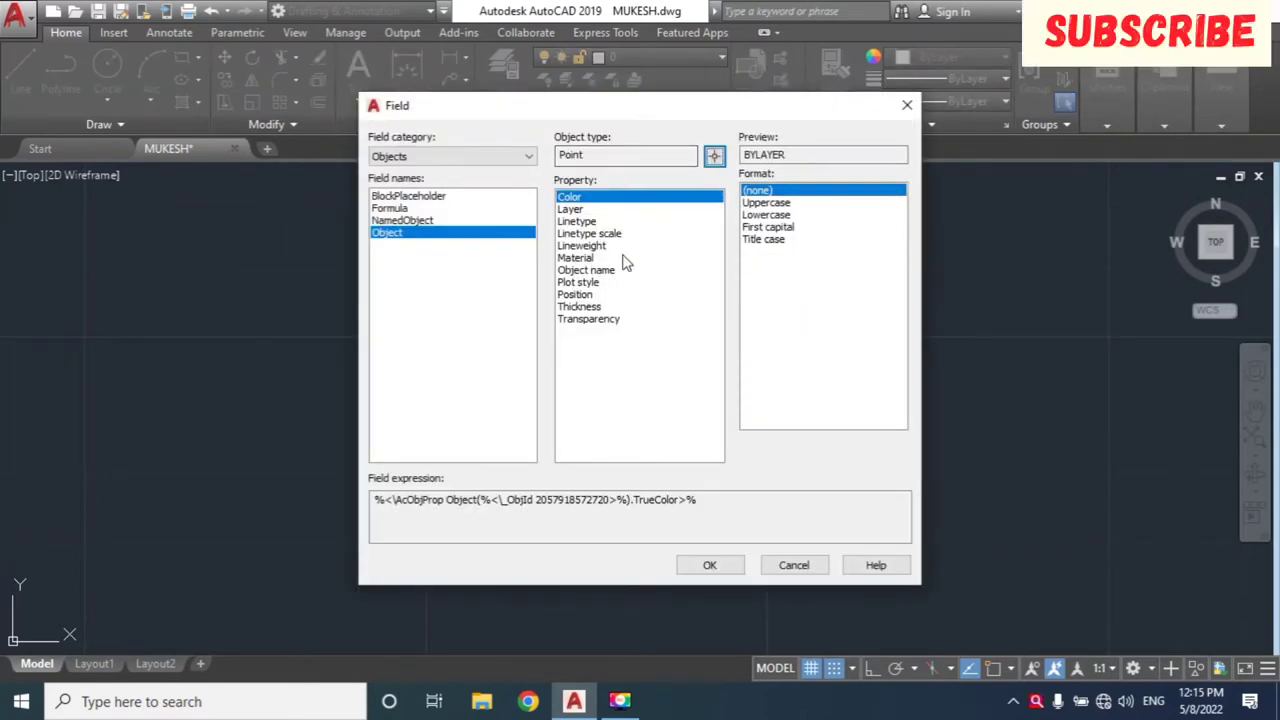
{"action": "left_click", "coordinate": [588, 307]}
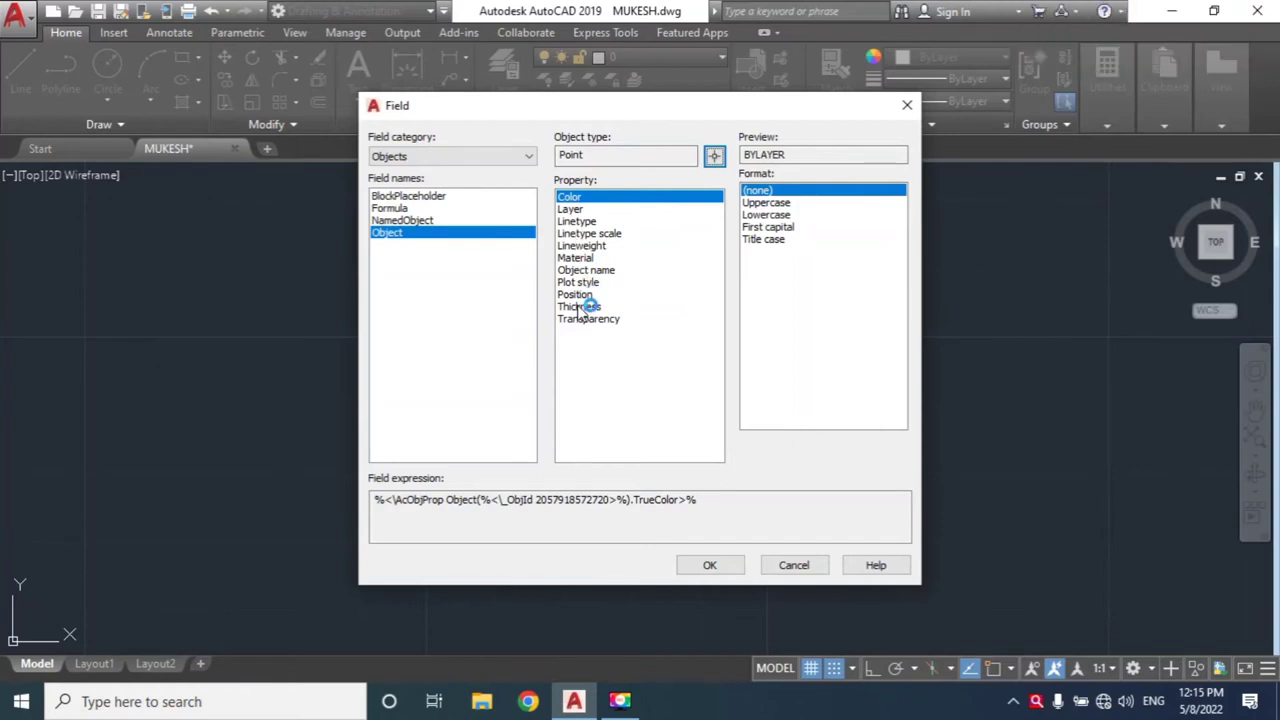
{"action": "left_click", "coordinate": [587, 296]}
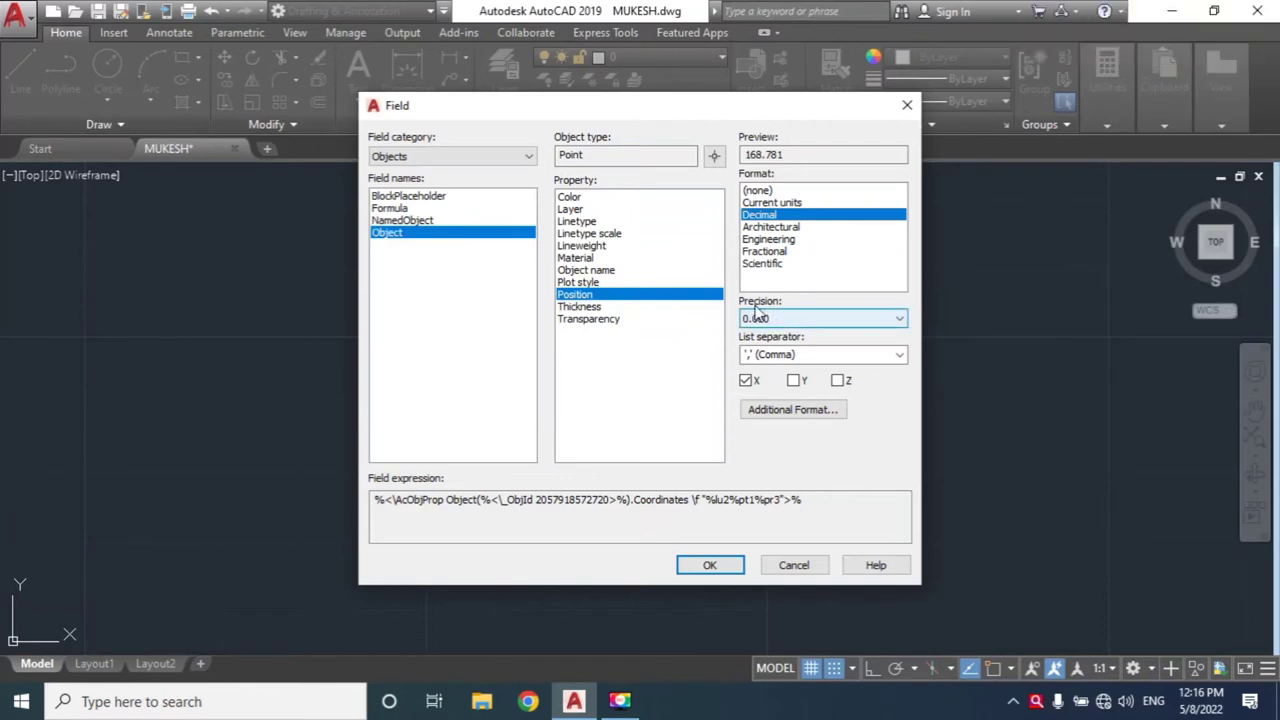
Show only the Y coordinate at 0.000 precision and place the field beside N:.
{"action": "left_click", "coordinate": [815, 319]}
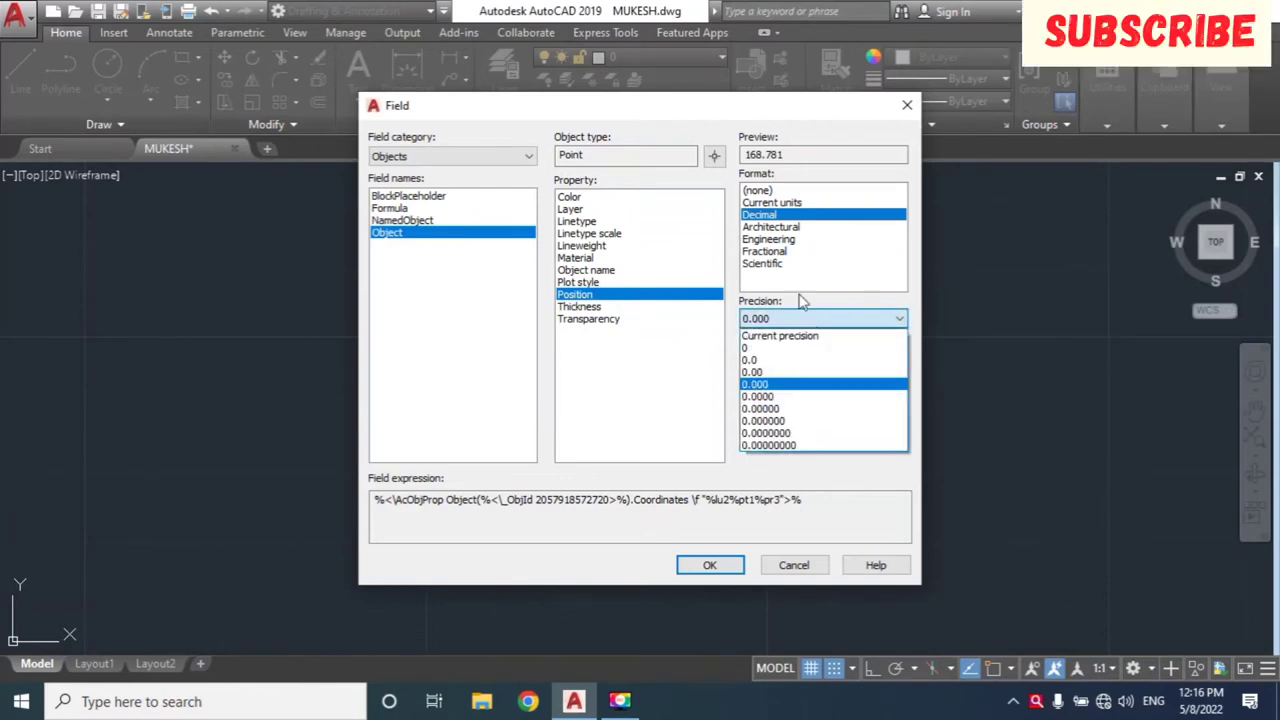
{"action": "left_click", "coordinate": [815, 320]}
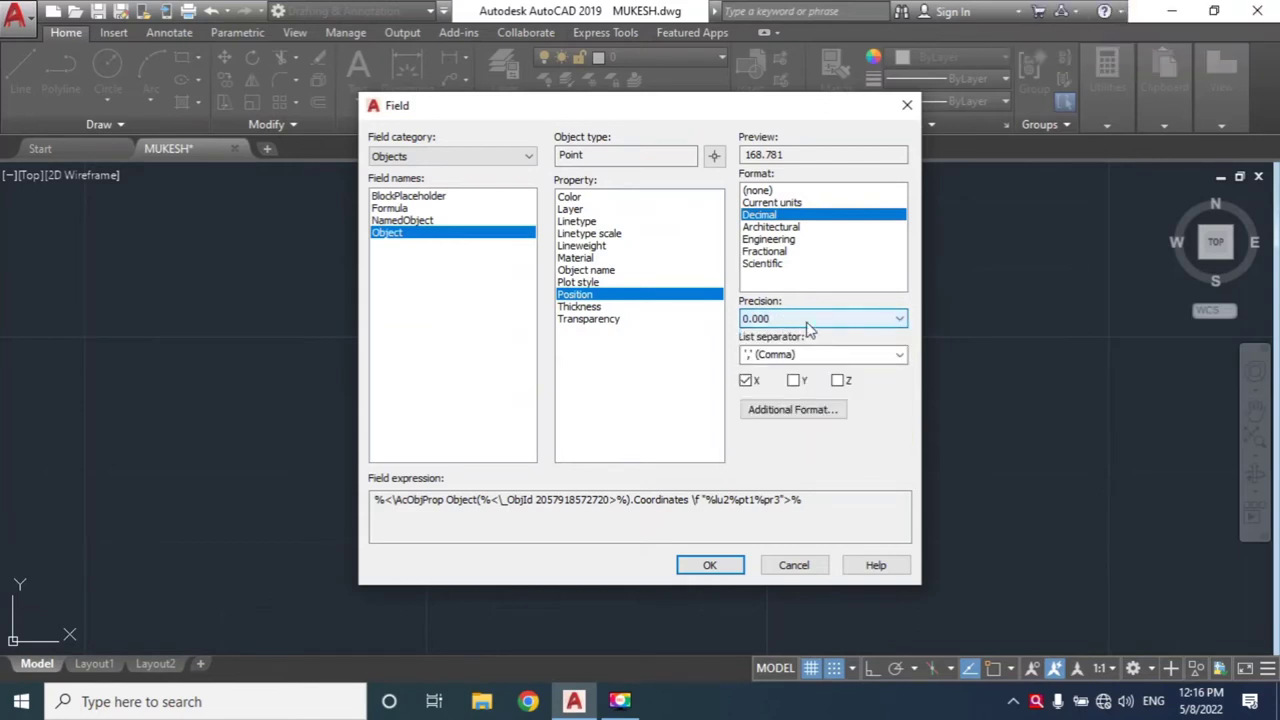
{"action": "left_click", "coordinate": [794, 381]}
{"action": "left_click", "coordinate": [745, 382]}
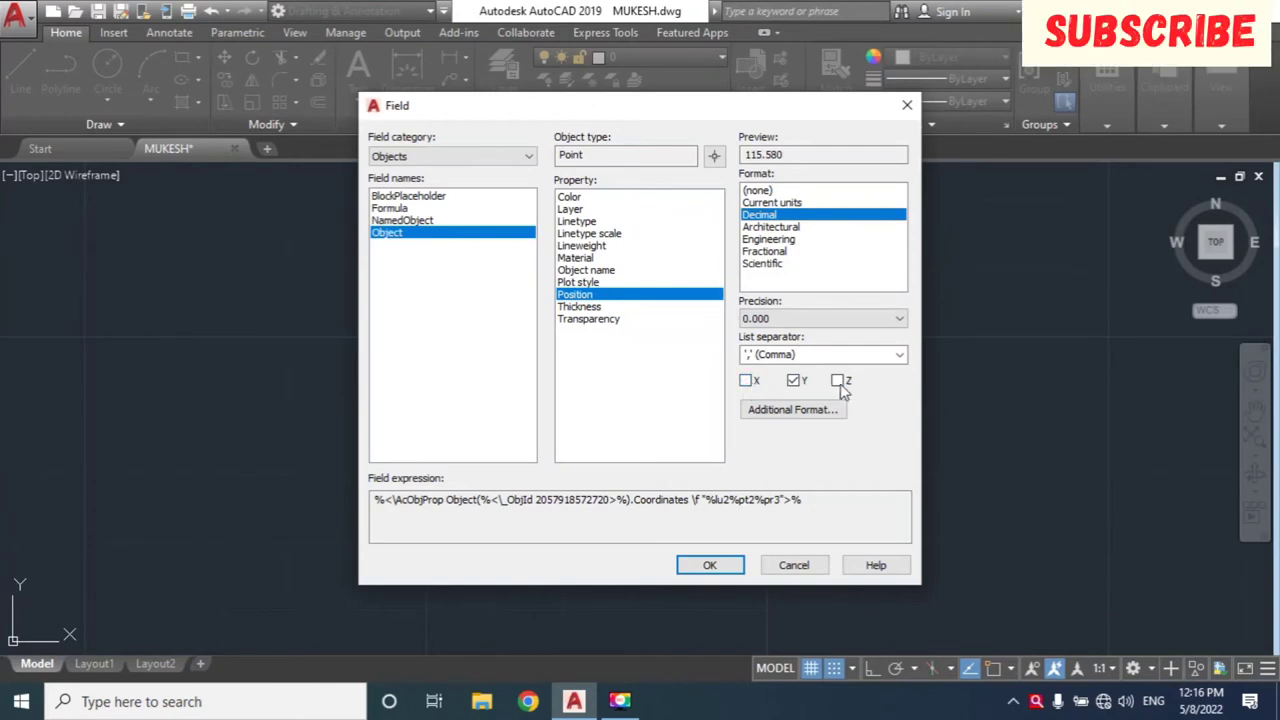
{"action": "left_click", "coordinate": [720, 566]}
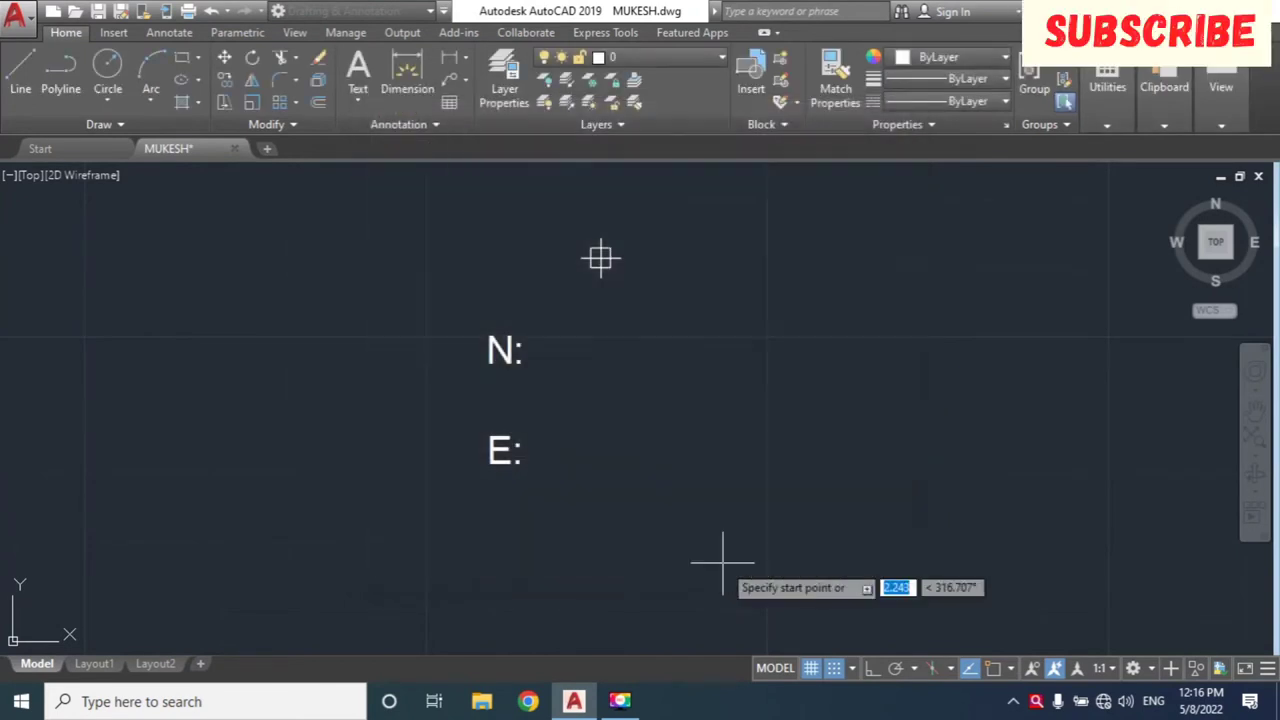
{"action": "left_click", "coordinate": [540, 340]}
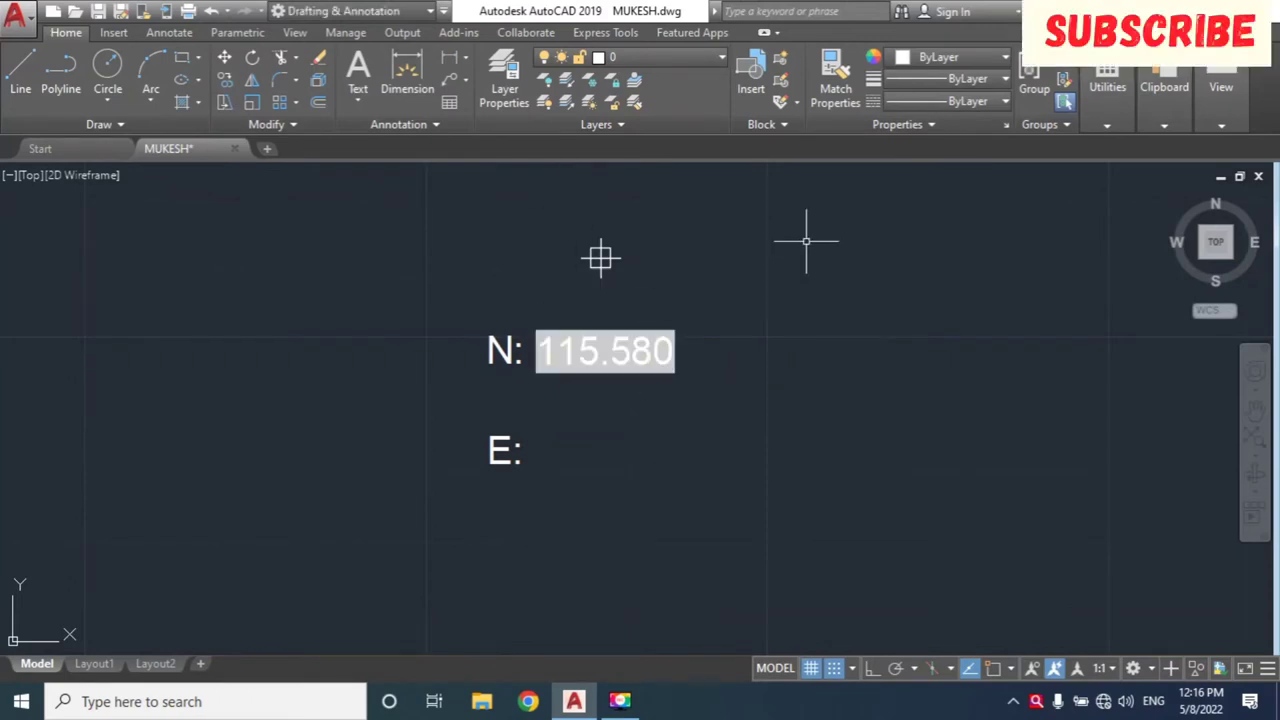
Insert a field with only the point's X position (168.781) beside the E: label.
{"action": "type", "text": "F"}
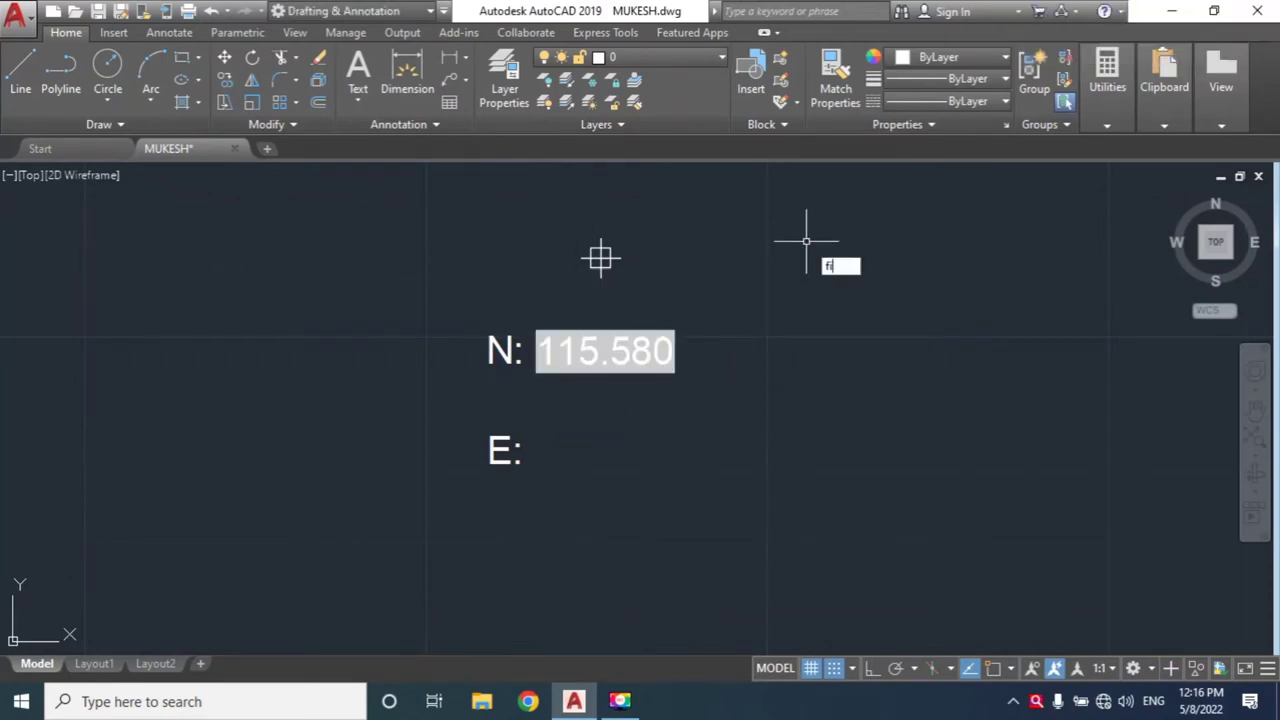
{"action": "type", "text": "I"}
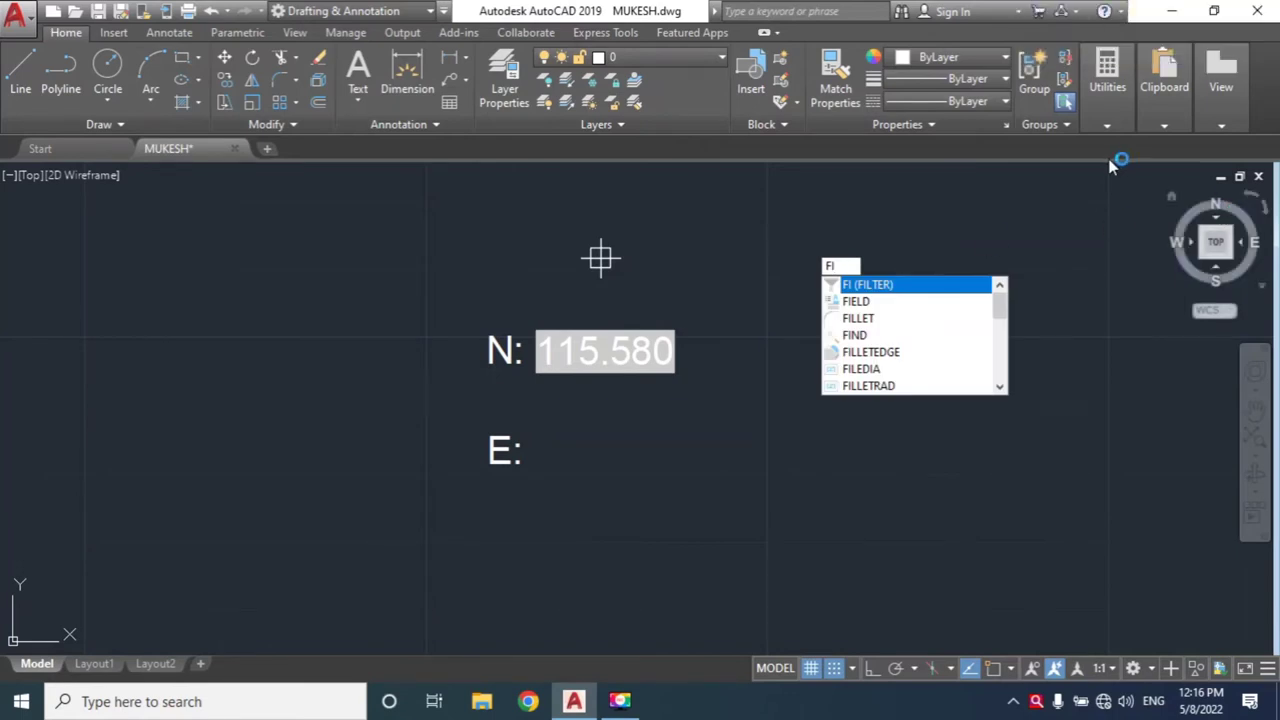
{"action": "left_click", "coordinate": [878, 302]}
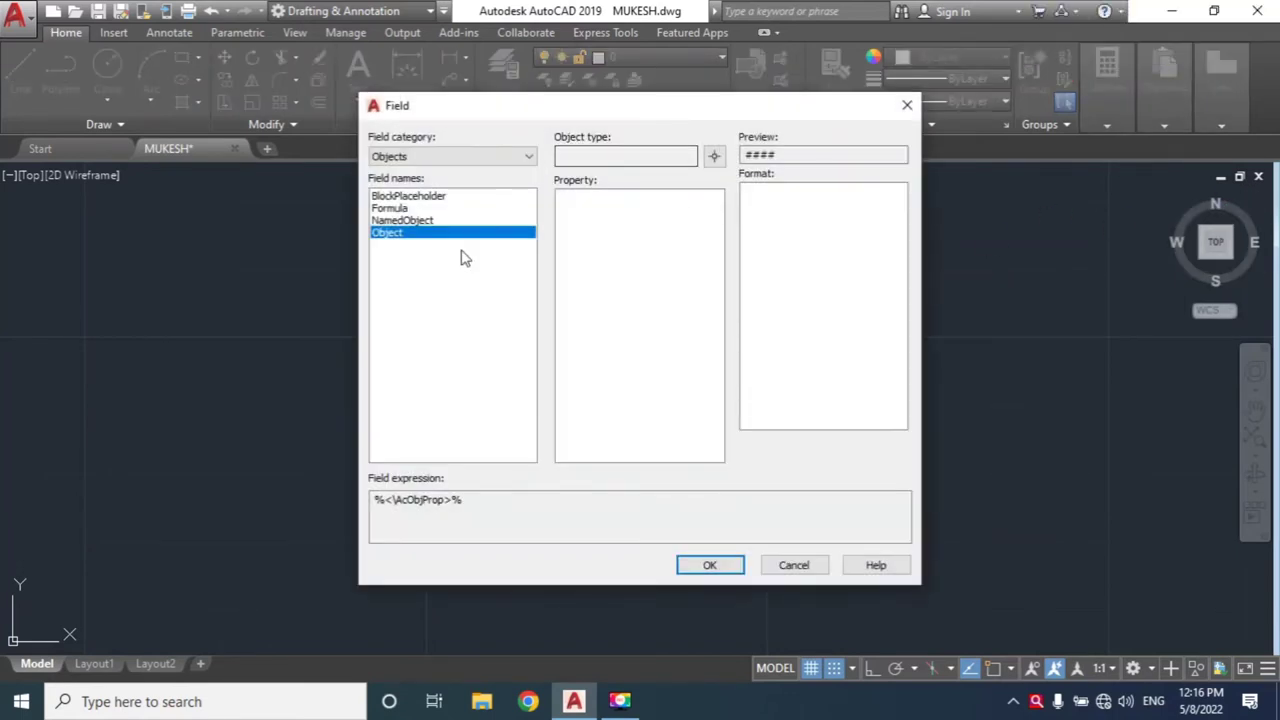
{"action": "left_click", "coordinate": [714, 156]}
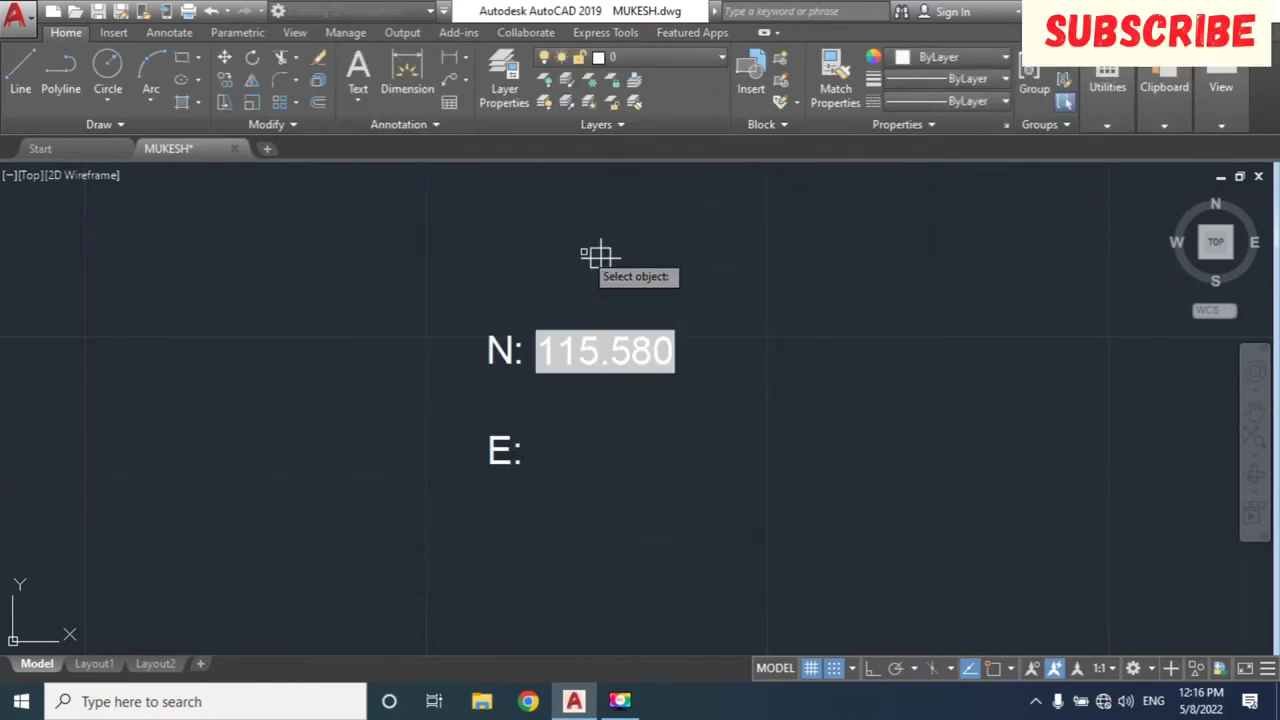
{"action": "left_click", "coordinate": [600, 258]}
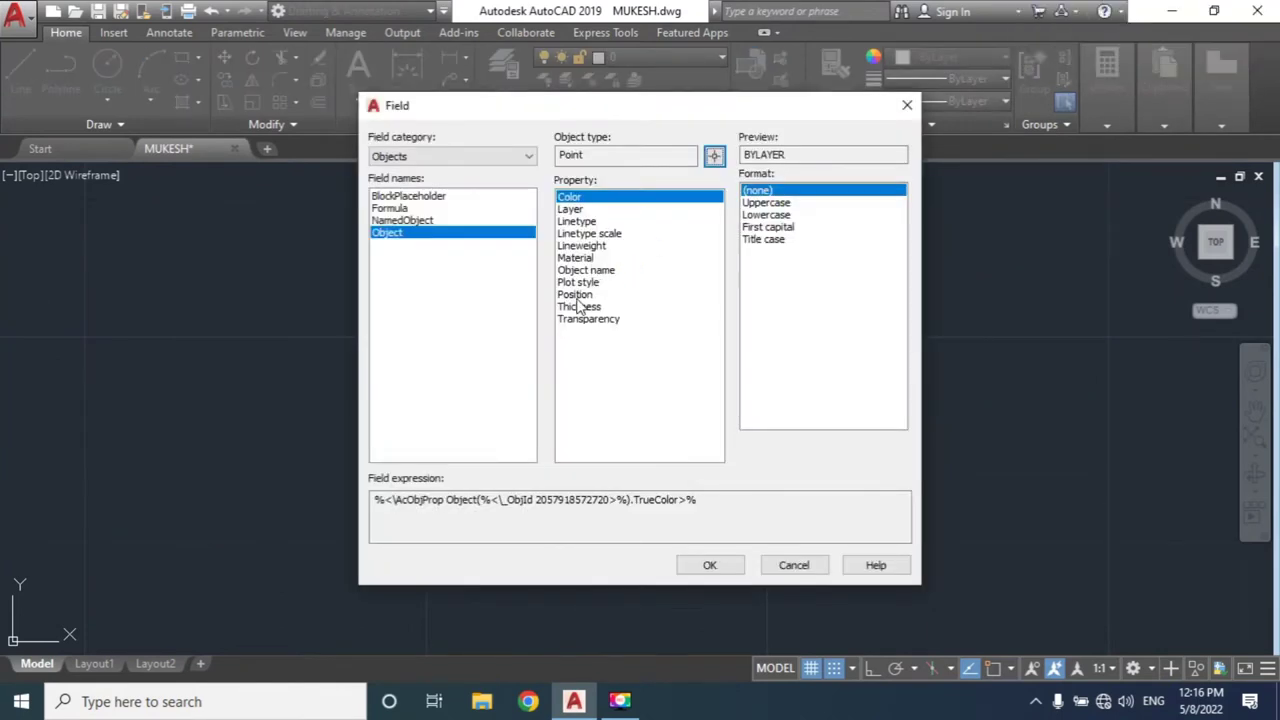
{"action": "left_click", "coordinate": [576, 295]}
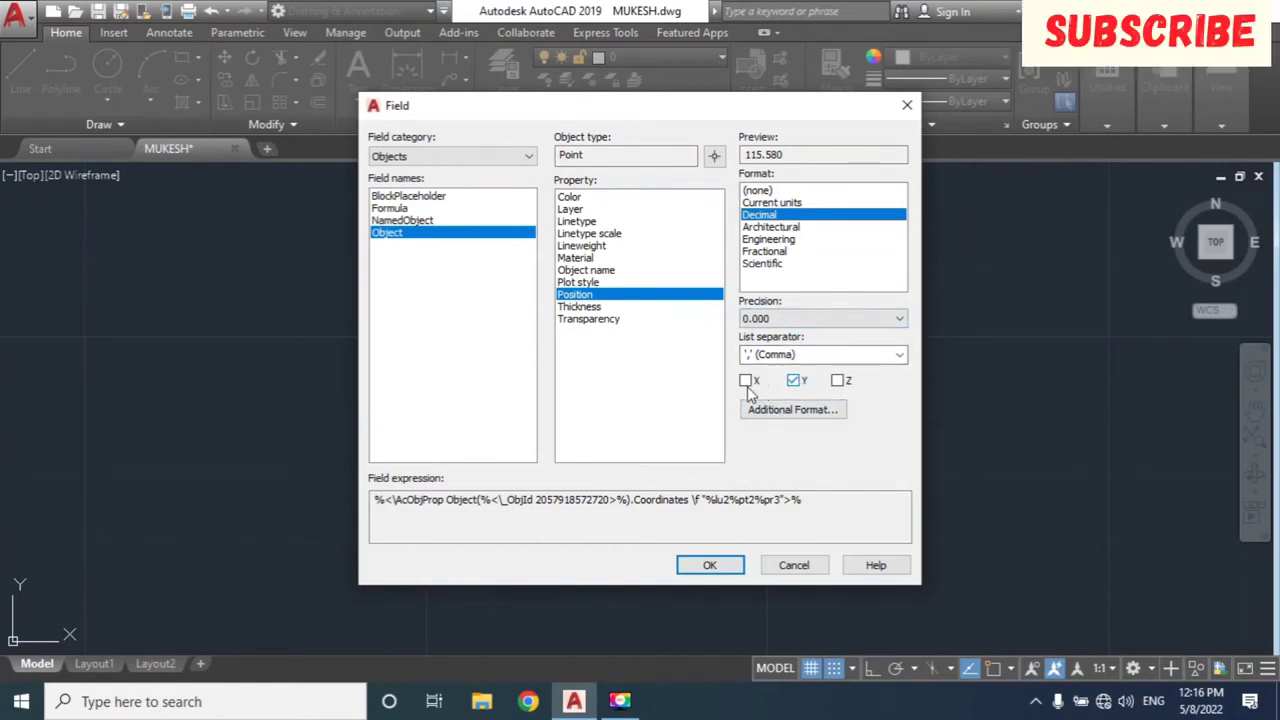
{"action": "left_click", "coordinate": [745, 382]}
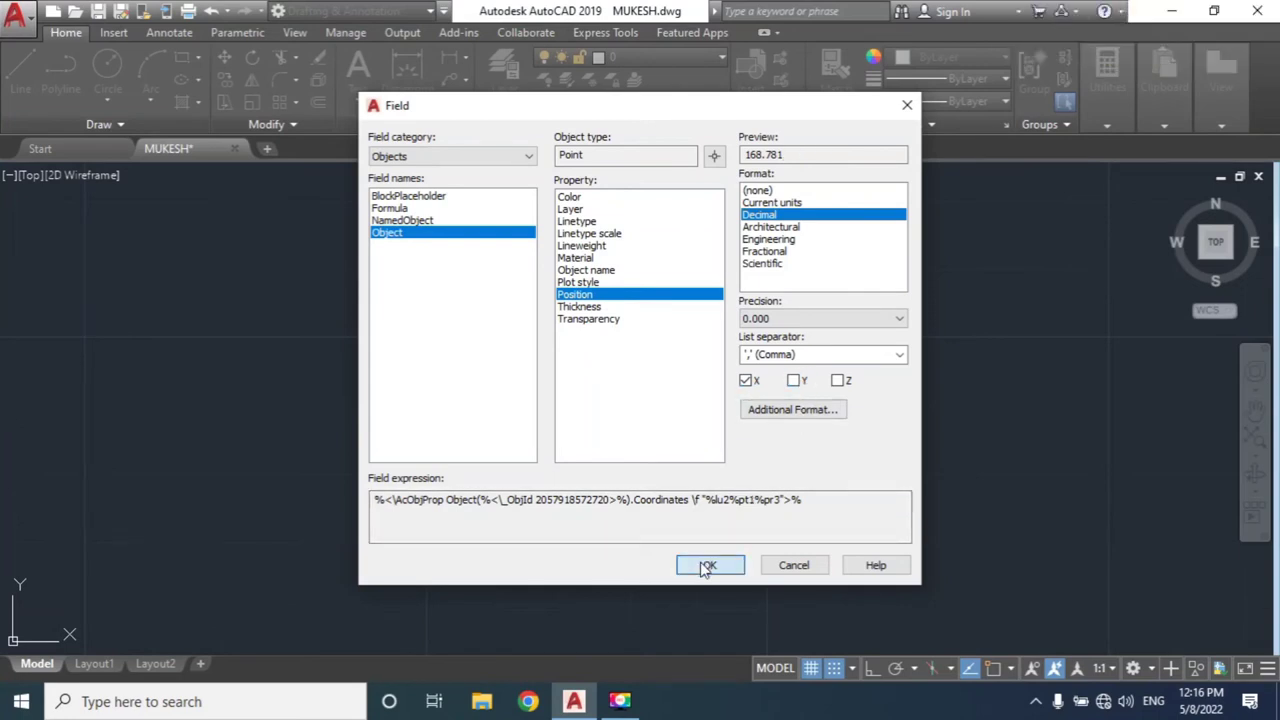
{"action": "left_click", "coordinate": [707, 567]}
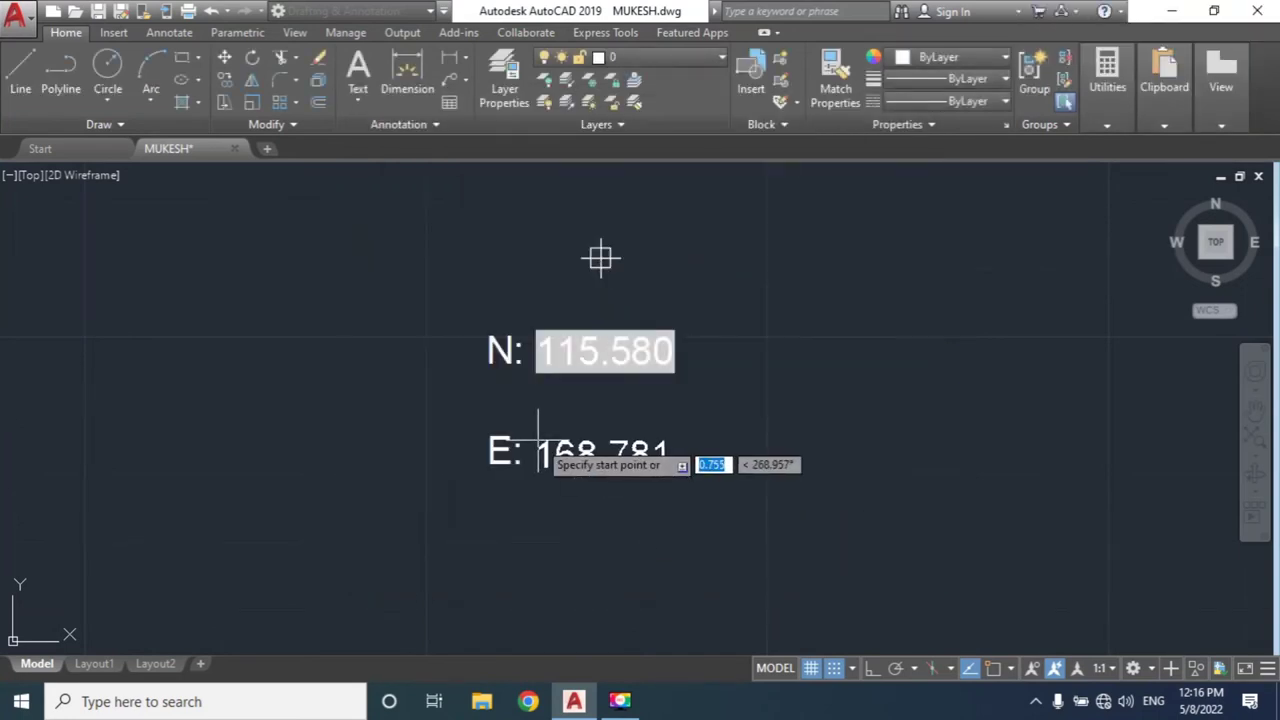
{"action": "left_click", "coordinate": [545, 432]}
Pan to the pier drawing and window-select the N/E marker with its labels.
{"action": "scroll", "coordinate": [669, 462], "scroll_direction": "down", "scroll_amount": 1}
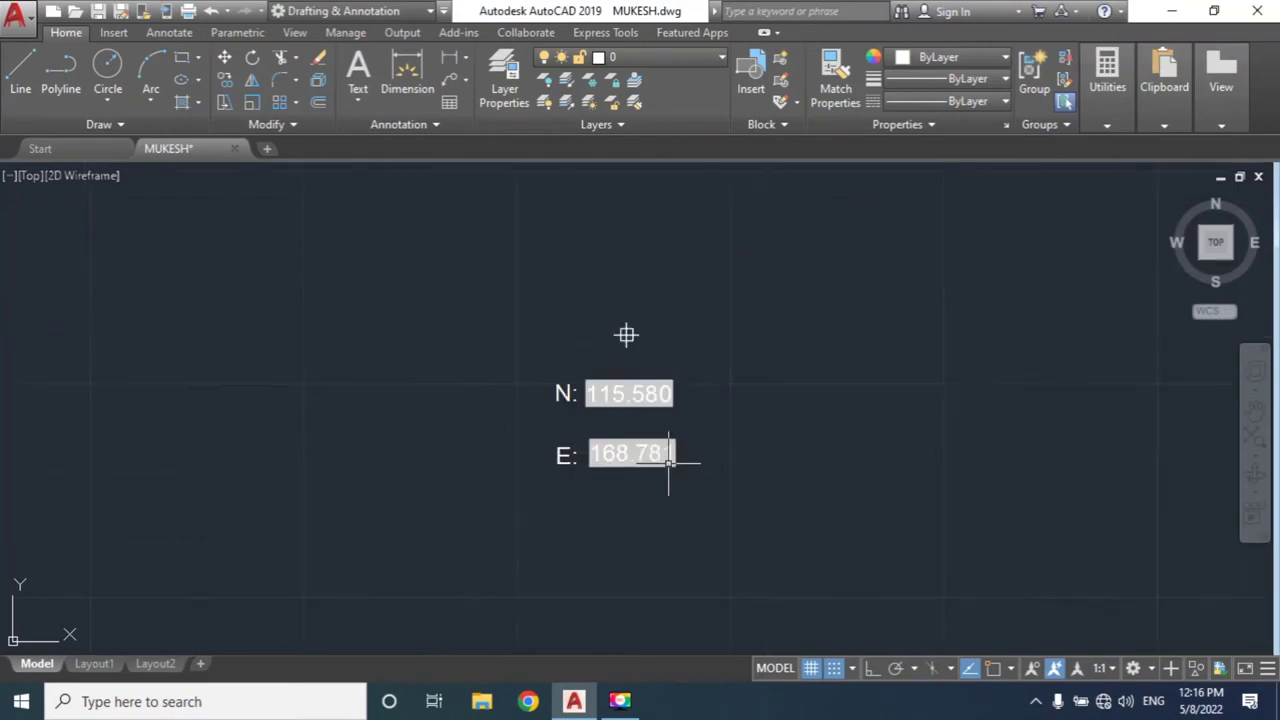
{"action": "middle_click_drag", "start_coordinate": [666, 496], "coordinate": [1021, 497]}
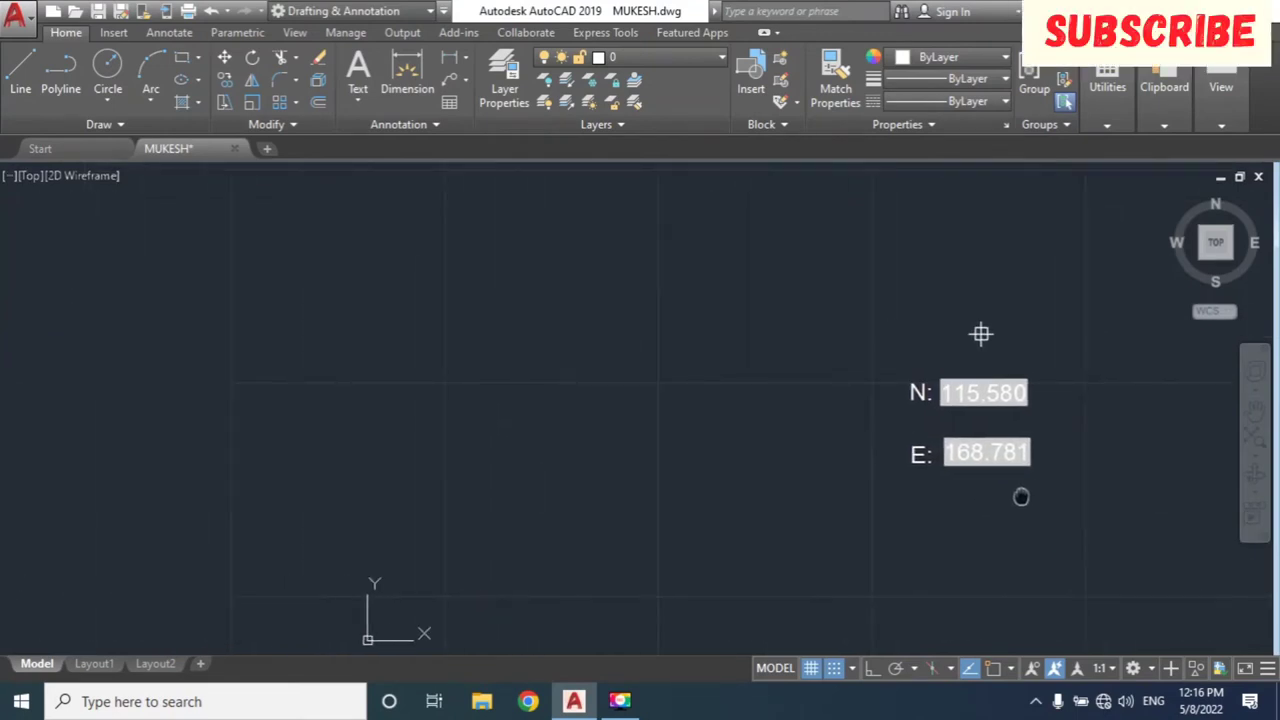
{"action": "scroll", "coordinate": [640, 450], "scroll_direction": "down", "scroll_amount": 3}
{"action": "scroll", "coordinate": [520, 322], "scroll_direction": "down", "scroll_amount": 2}
{"action": "middle_click_drag", "start_coordinate": [520, 322], "coordinate": [550, 375]}
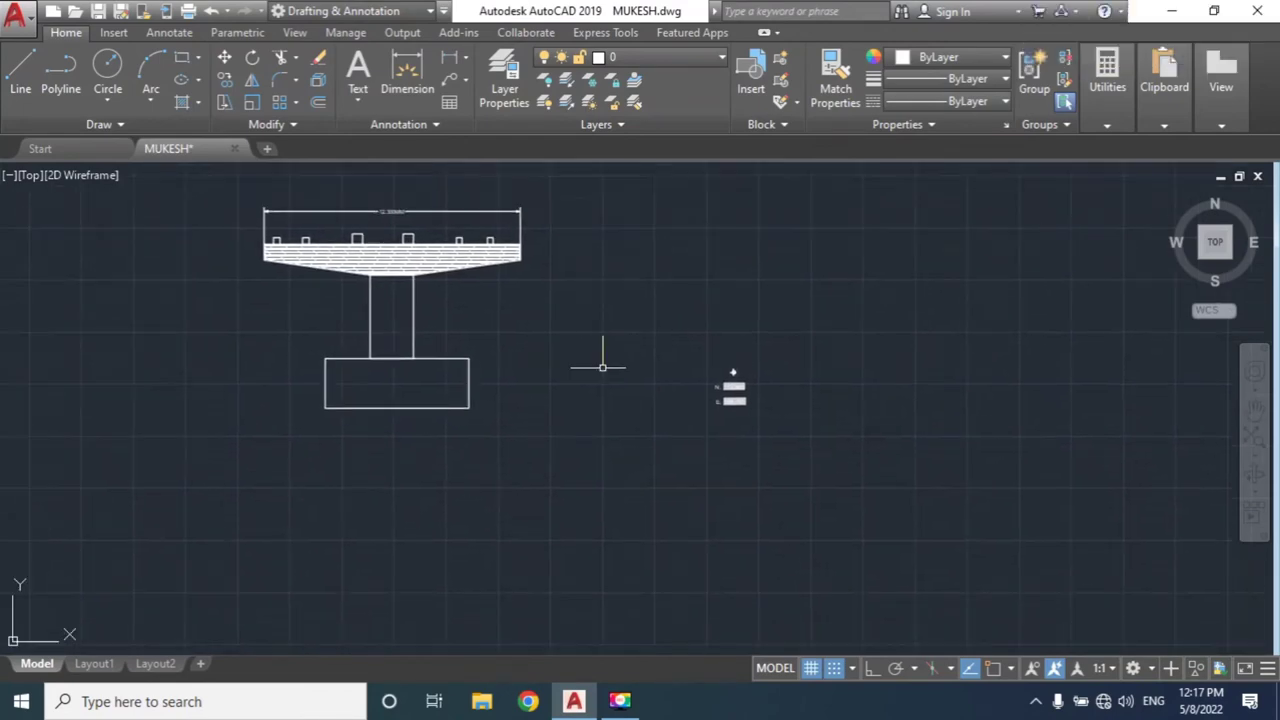
{"action": "scroll", "coordinate": [618, 383], "scroll_direction": "up", "scroll_amount": 4}
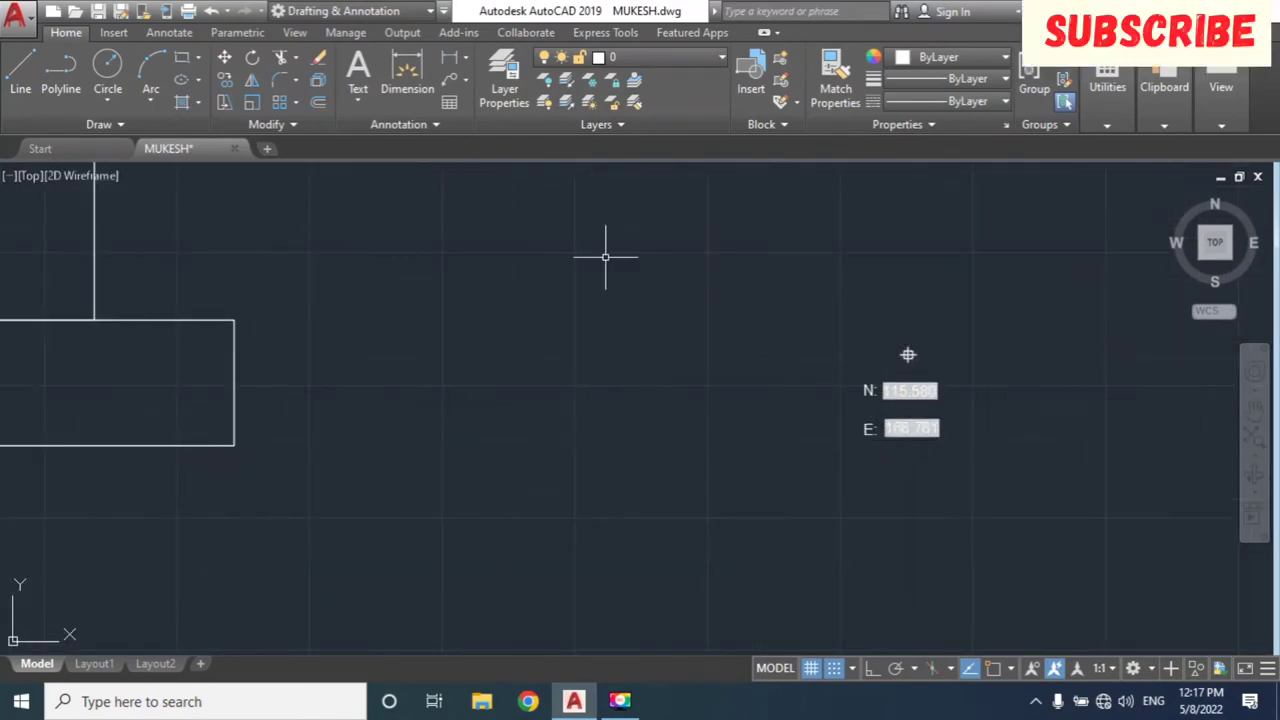
{"action": "scroll", "coordinate": [438, 627], "scroll_direction": "down", "scroll_amount": 2}
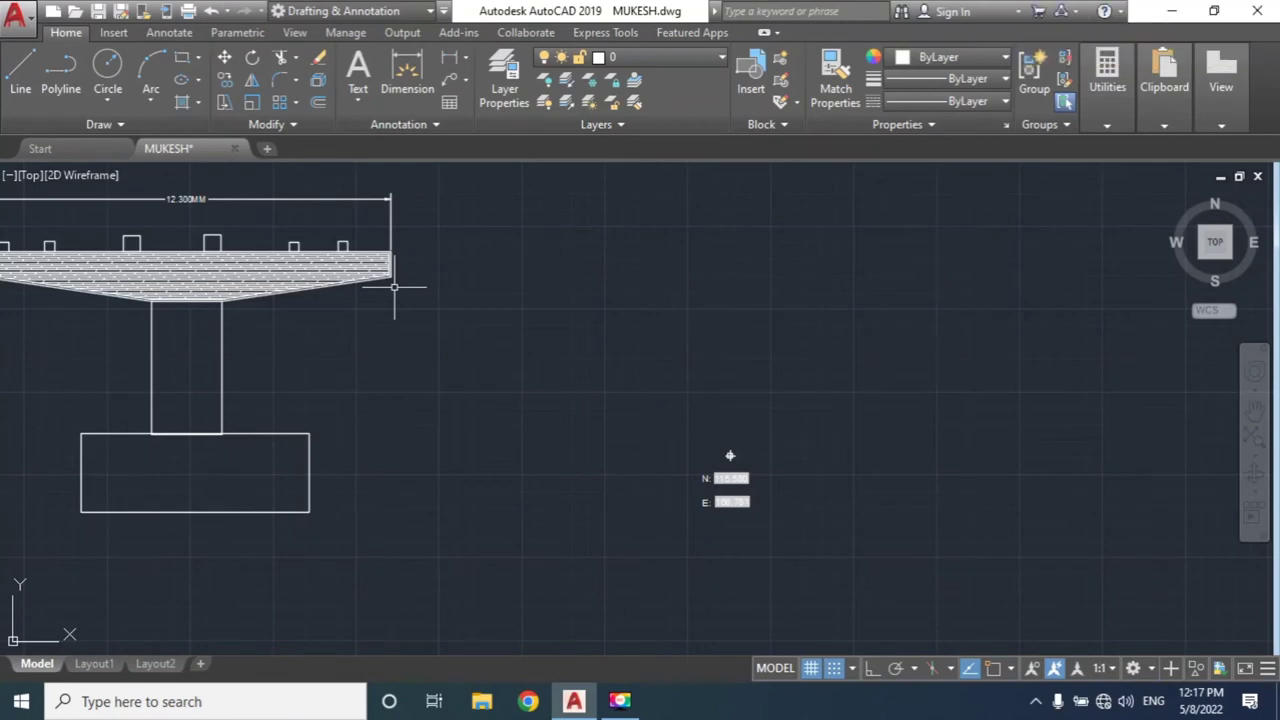
{"action": "left_click", "coordinate": [655, 413]}
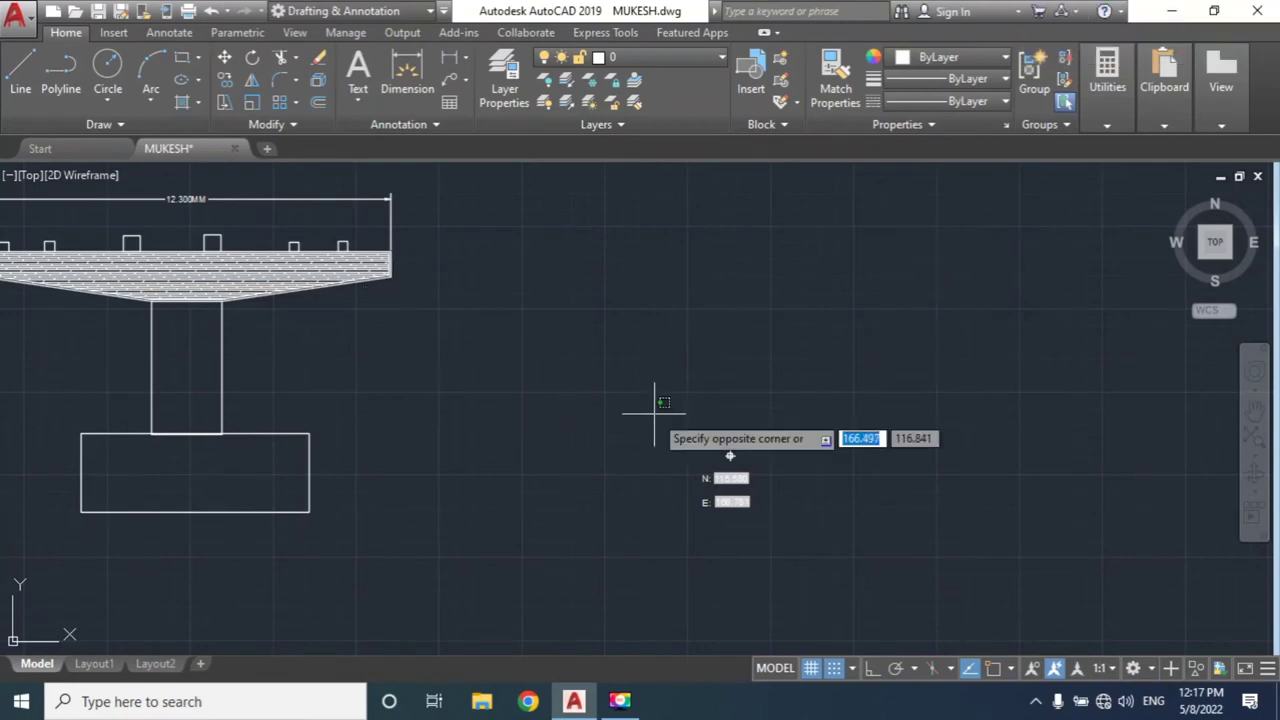
{"action": "left_click", "coordinate": [800, 550]}
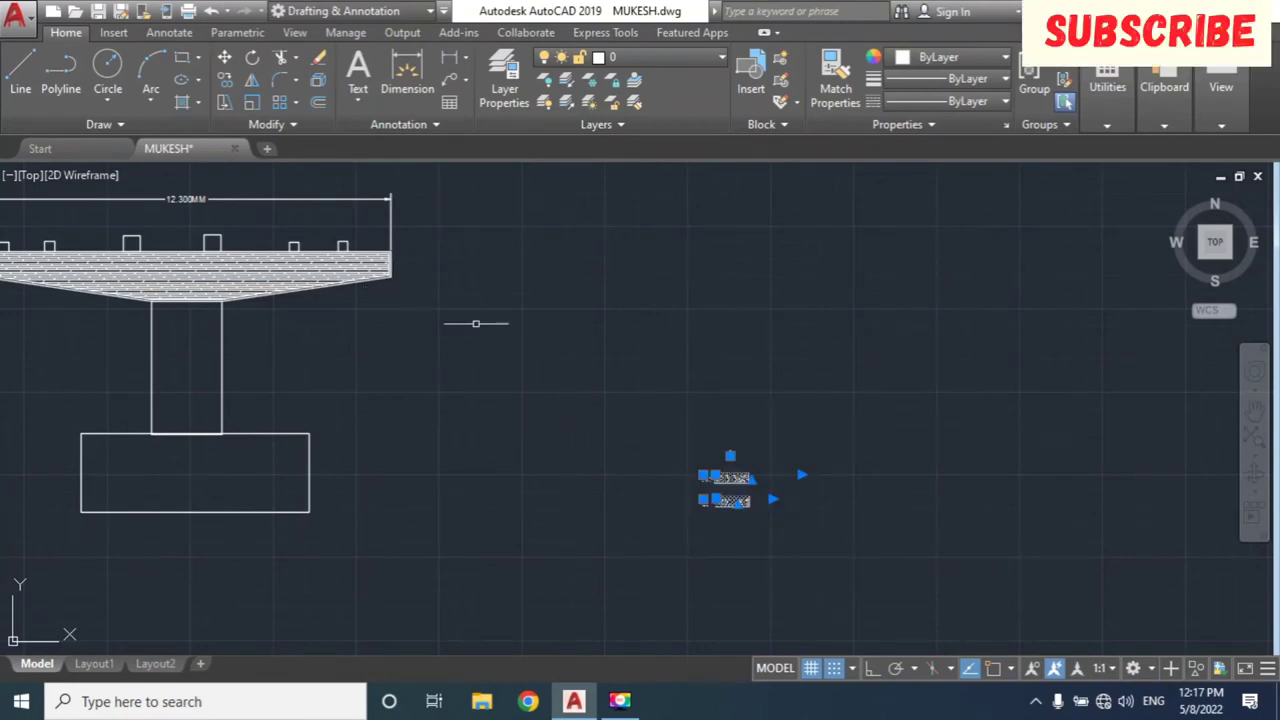
Copy the marker to the right and beside the footing, zooming onto the hatched cap.
{"action": "type", "text": "co"}
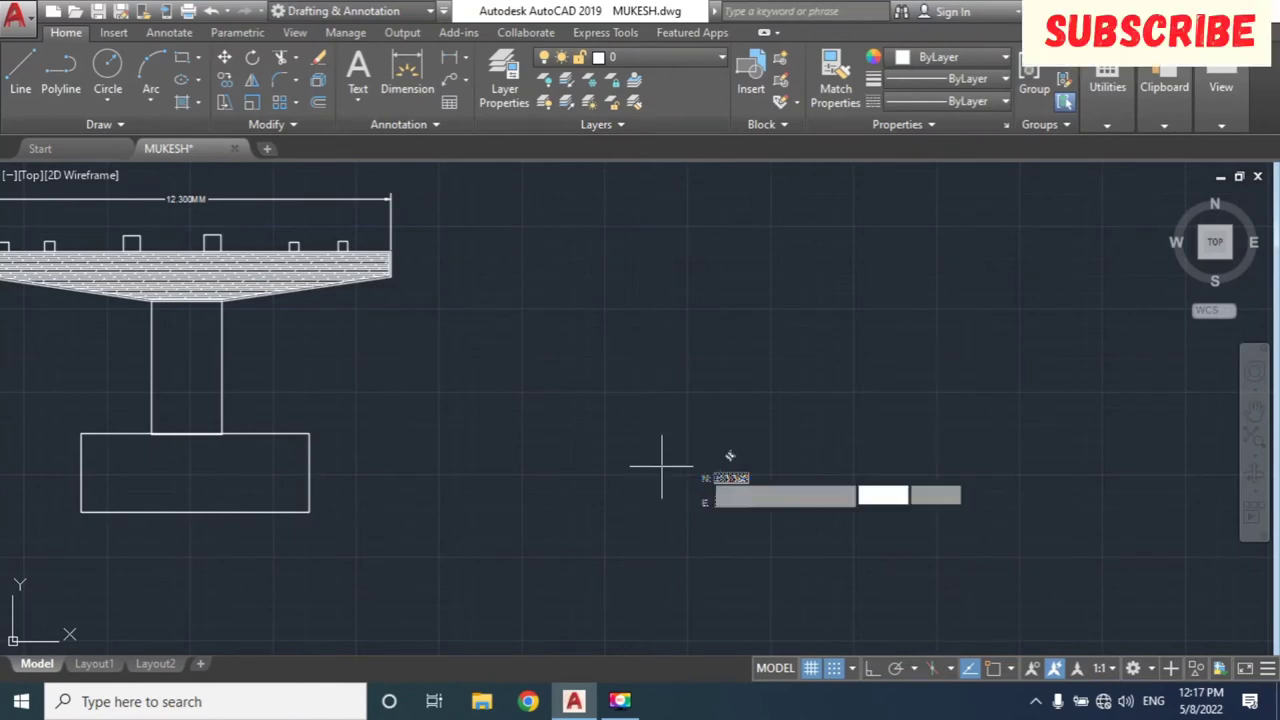
{"action": "key", "text": "Return"}
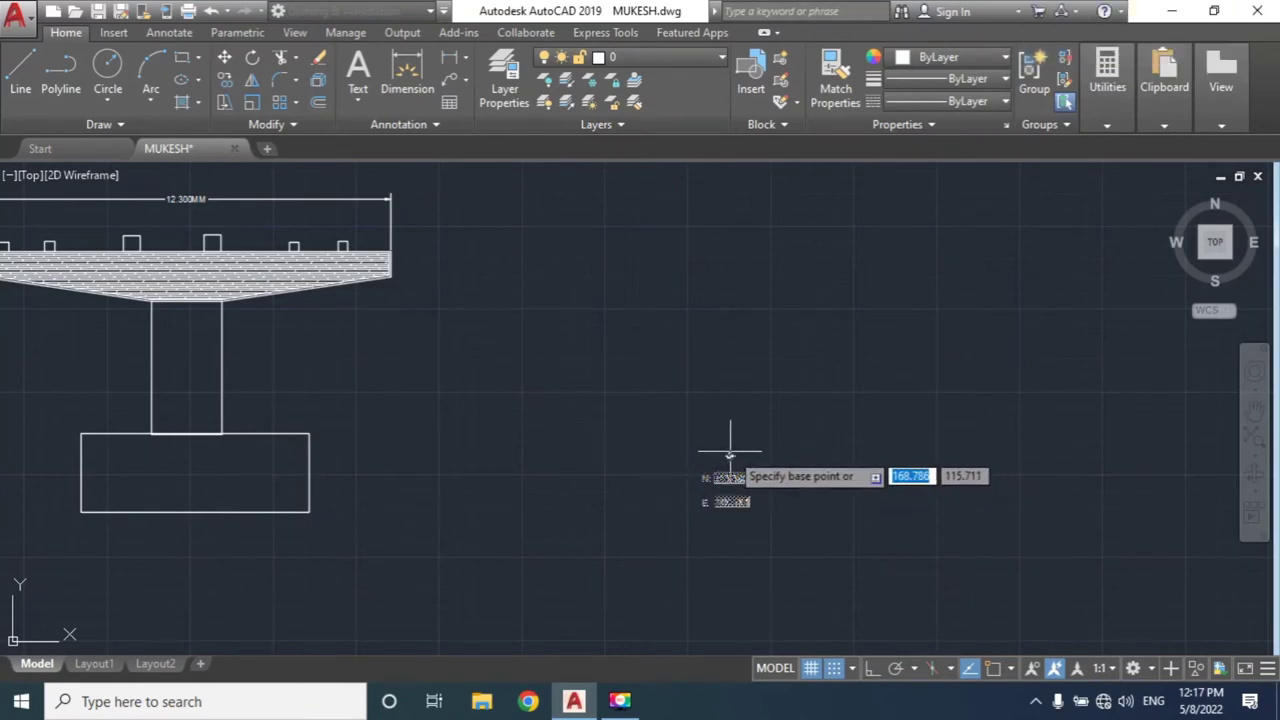
{"action": "left_click", "coordinate": [730, 455]}
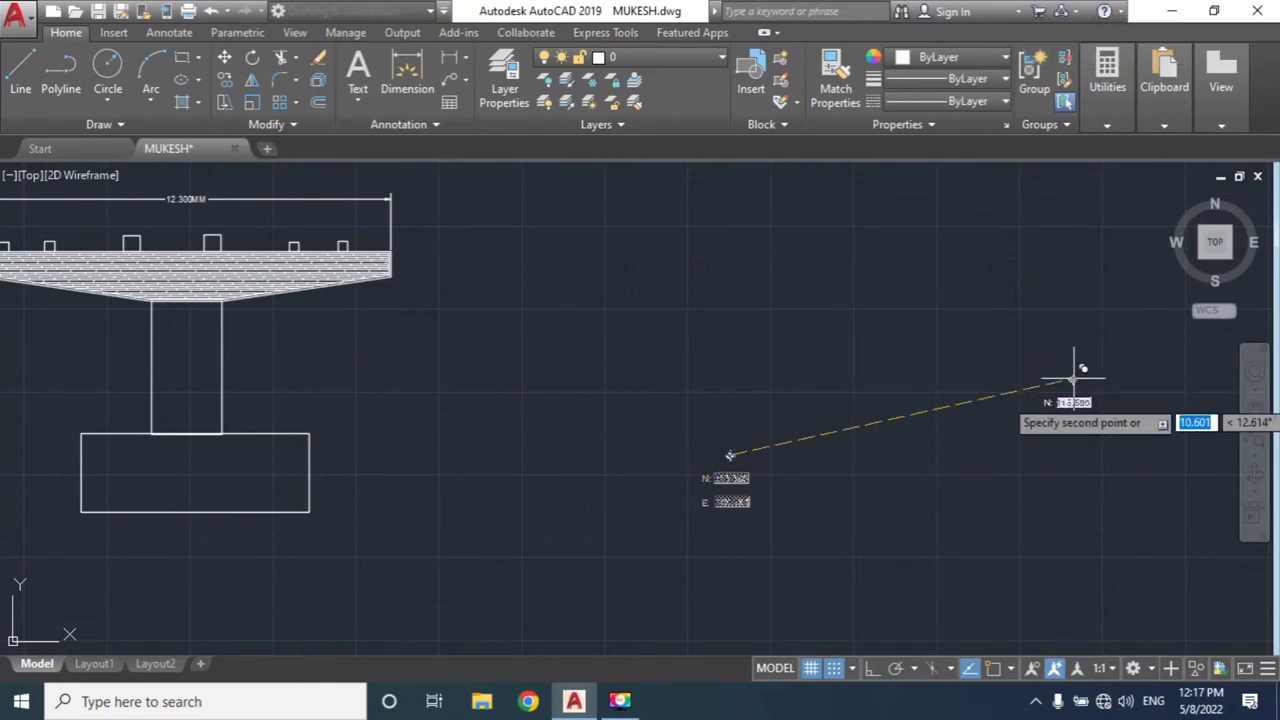
{"action": "left_click", "coordinate": [1172, 400]}
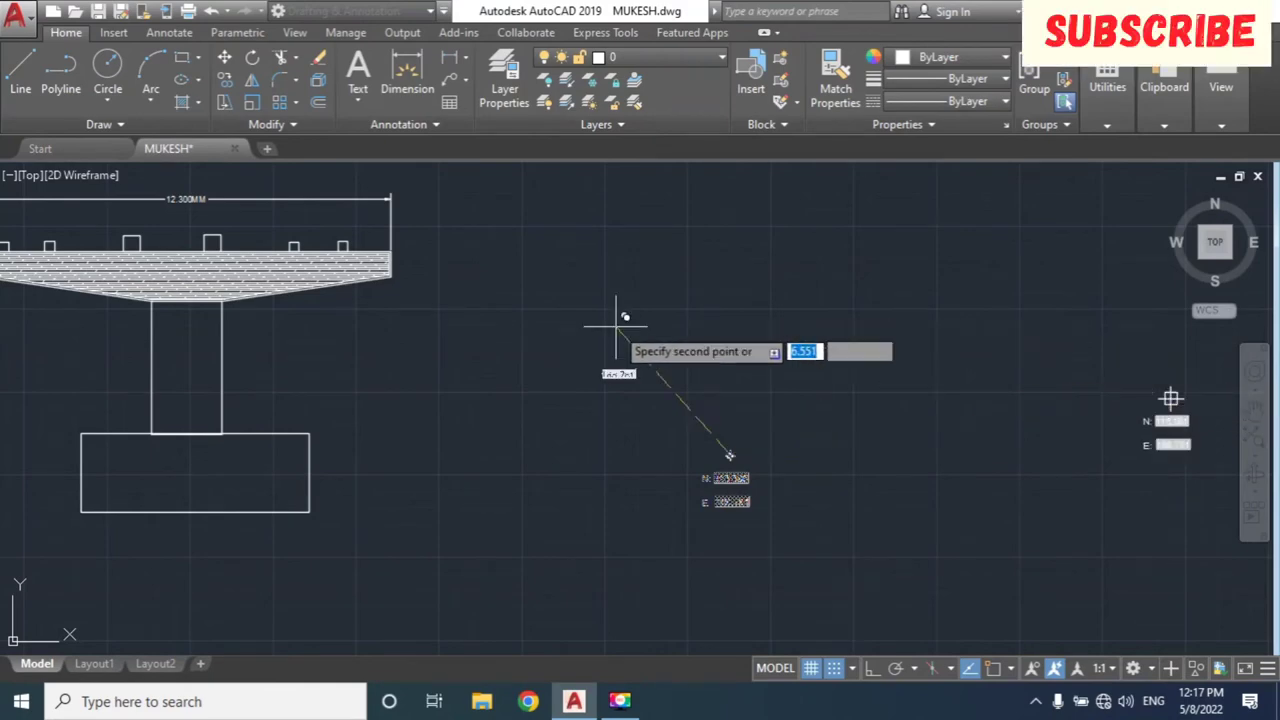
{"action": "left_click", "coordinate": [452, 484]}
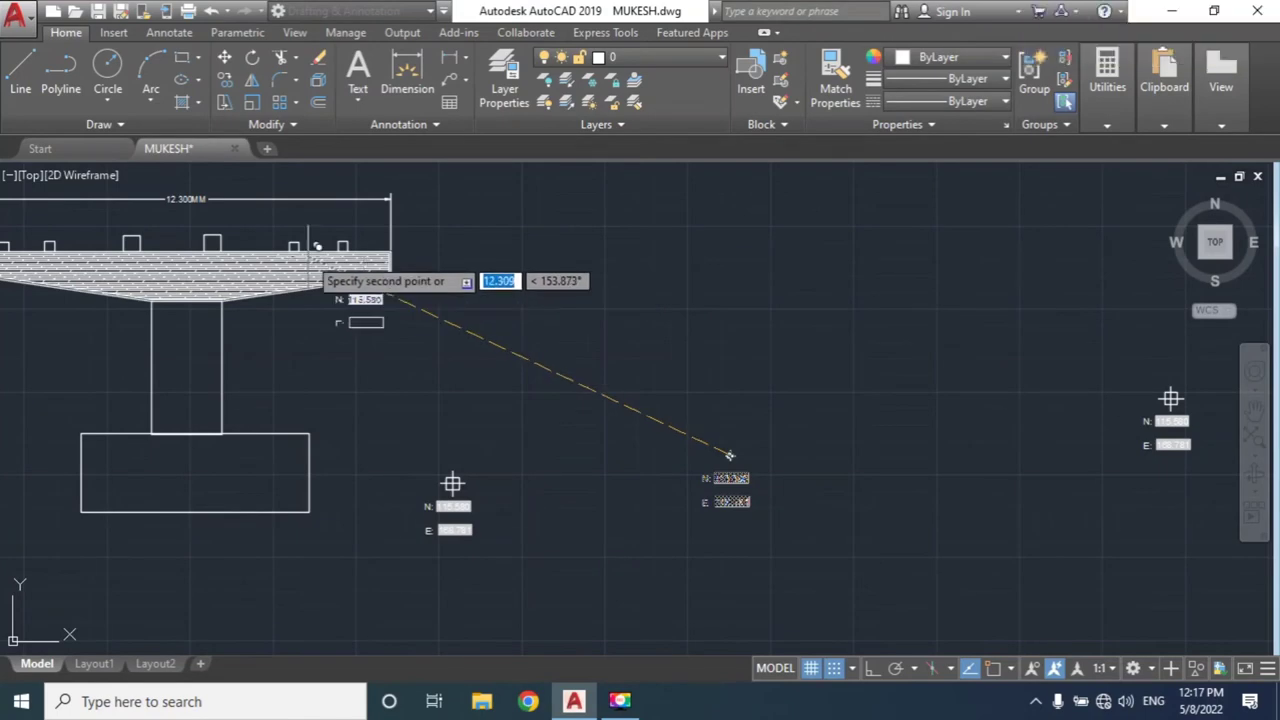
{"action": "scroll", "coordinate": [200, 240], "scroll_direction": "up", "scroll_amount": 4}
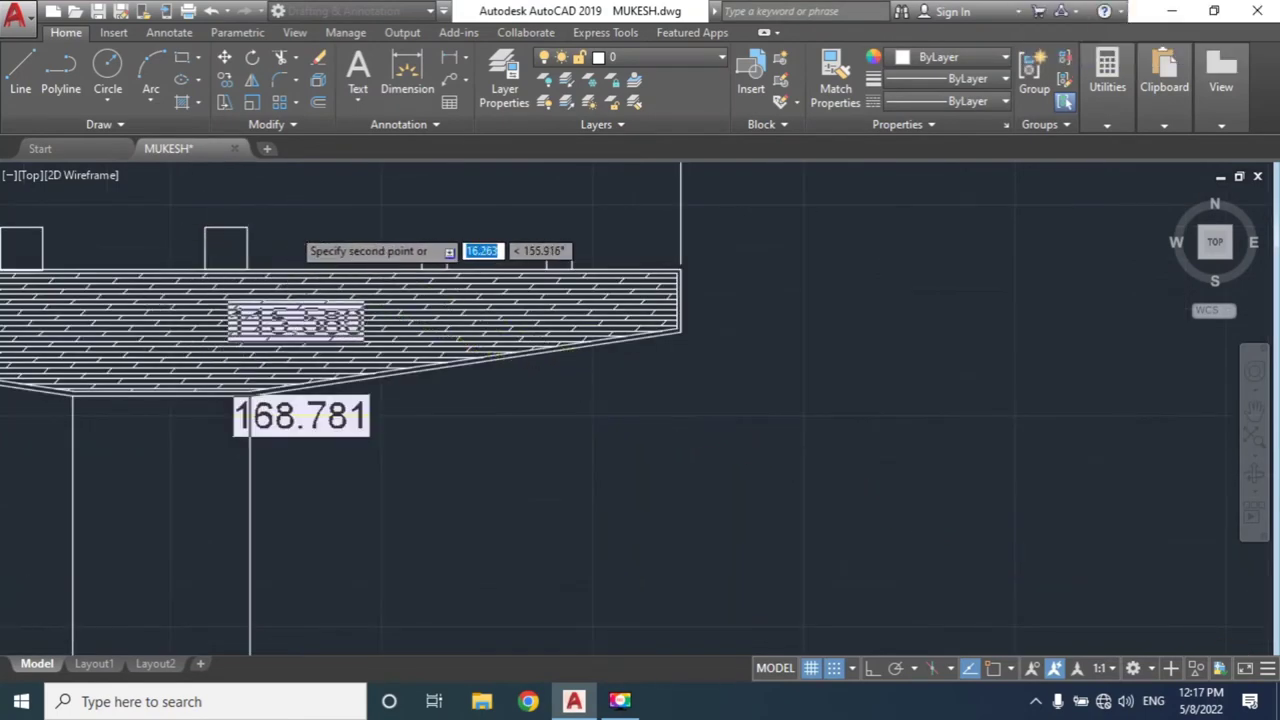
{"action": "scroll", "coordinate": [320, 220], "scroll_direction": "up", "scroll_amount": 3}
{"action": "scroll", "coordinate": [735, 285], "scroll_direction": "up", "scroll_amount": 2}
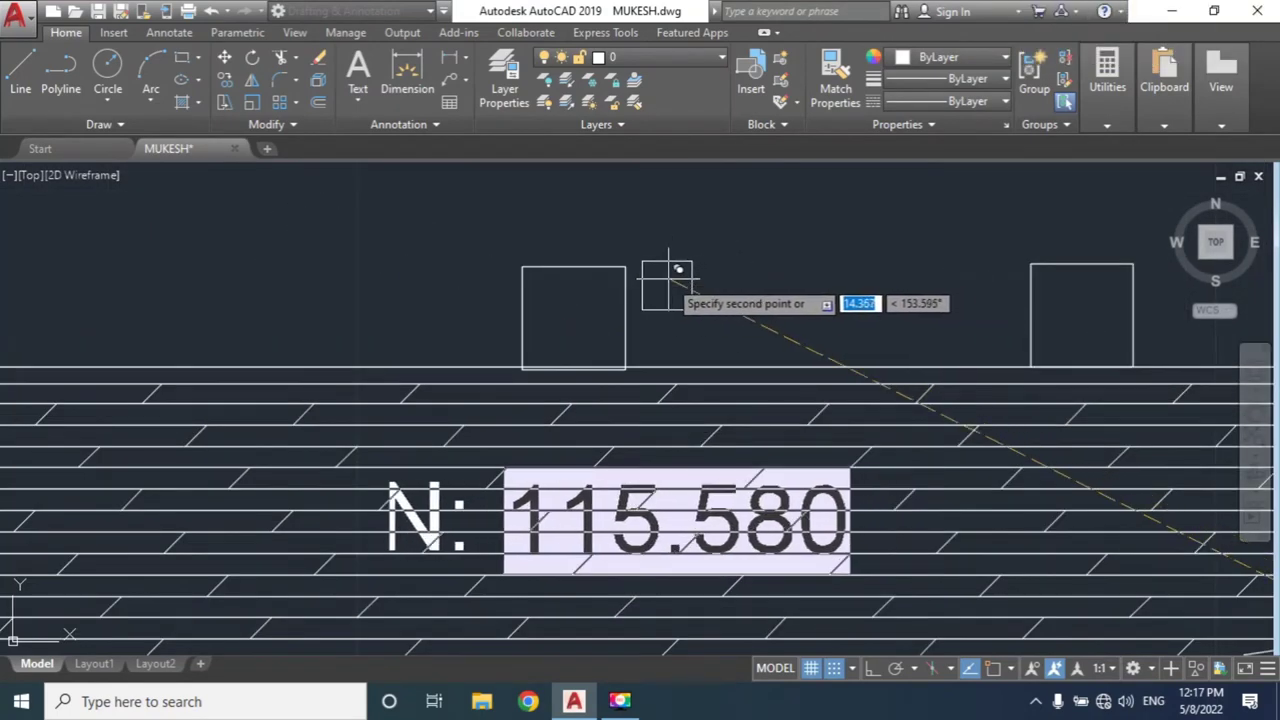
{"action": "scroll", "coordinate": [650, 265], "scroll_direction": "up", "scroll_amount": 3}
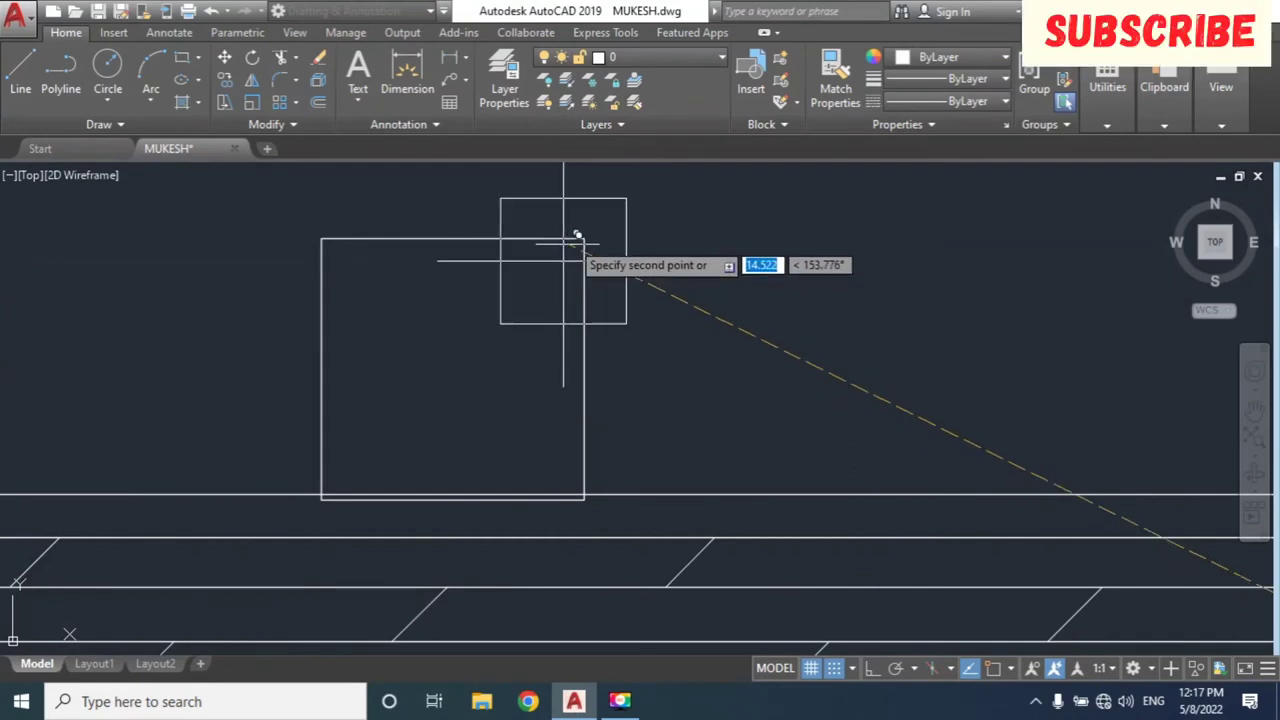
{"action": "scroll", "coordinate": [572, 242], "scroll_direction": "up", "scroll_amount": 2}
{"action": "scroll", "coordinate": [574, 240], "scroll_direction": "up", "scroll_amount": 2}
{"action": "mouse_move", "coordinate": [574, 240]}
{"action": "middle_mouse_down"}
{"action": "mouse_move", "coordinate": [514, 357]}
{"action": "mouse_move", "coordinate": [530, 290]}
{"action": "middle_mouse_up"}
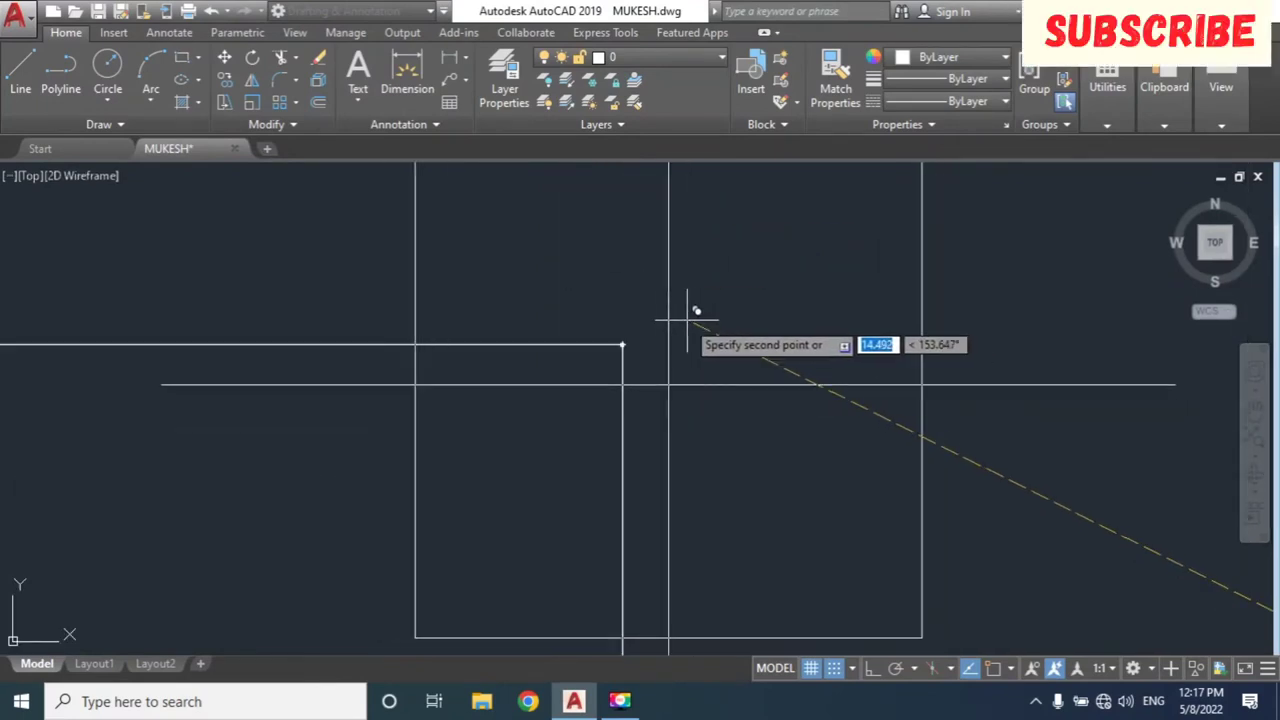
{"action": "key", "text": "Escape"}
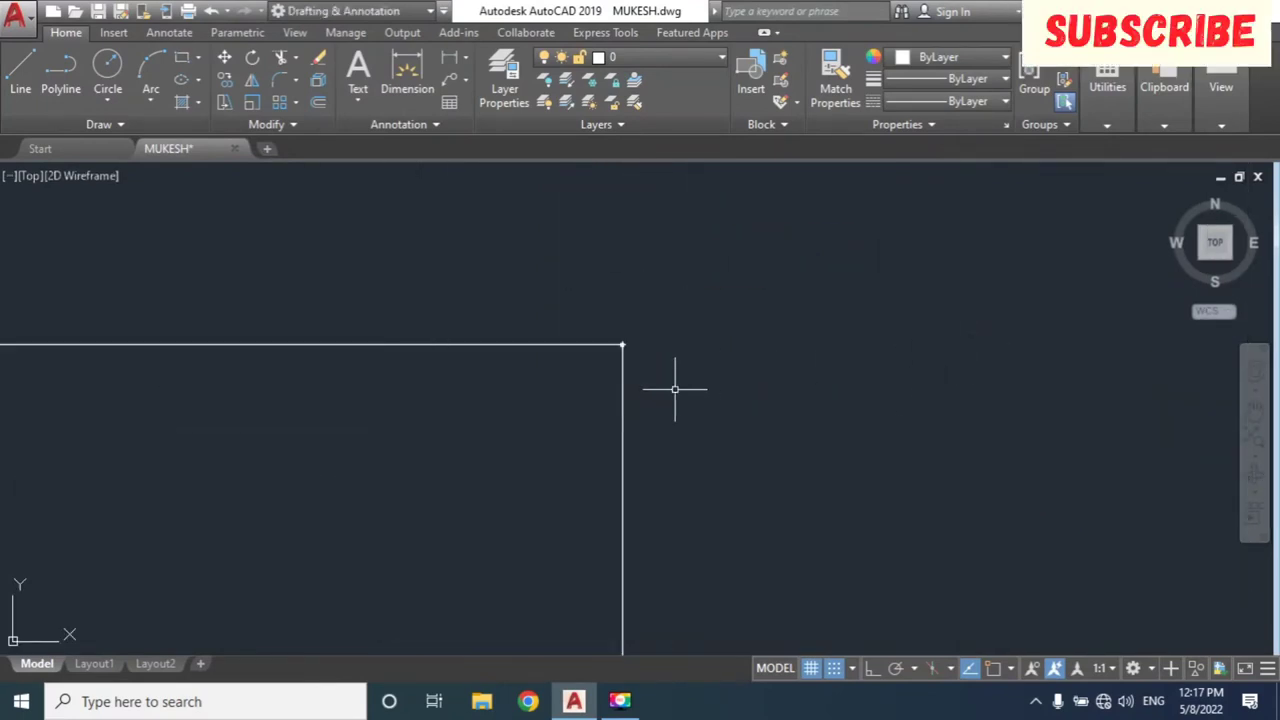
Pan over to the copied markers and start UPDATEFIELD.
{"action": "scroll", "coordinate": [646, 354], "scroll_direction": "down", "scroll_amount": 2}
{"action": "scroll", "coordinate": [843, 466], "scroll_direction": "down", "scroll_amount": 2}
{"action": "middle_click_drag", "start_coordinate": [900, 505], "coordinate": [589, 294]}
{"action": "scroll", "coordinate": [589, 294], "scroll_direction": "down", "scroll_amount": 4}
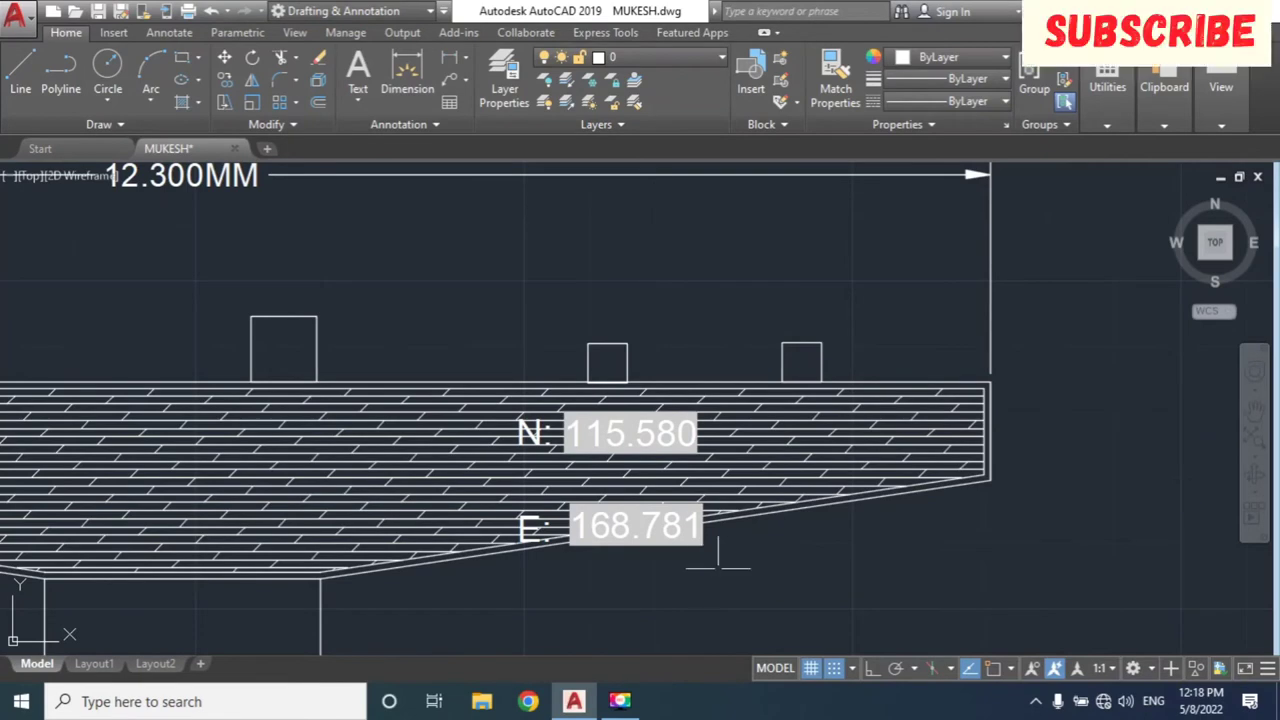
{"action": "scroll", "coordinate": [833, 546], "scroll_direction": "down", "scroll_amount": 3}
{"action": "middle_click_drag", "start_coordinate": [979, 537], "coordinate": [529, 346]}
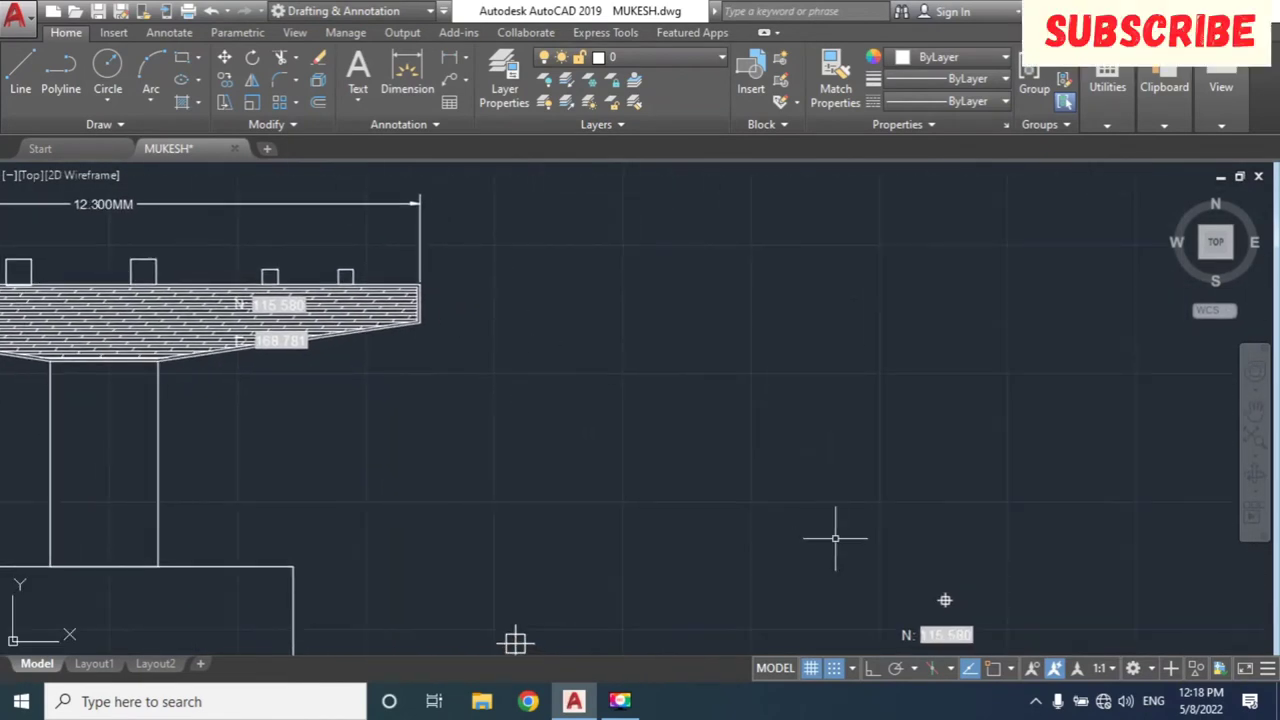
{"action": "mouse_move", "coordinate": [971, 586]}
{"action": "middle_mouse_down"}
{"action": "mouse_move", "coordinate": [839, 439]}
{"action": "mouse_move", "coordinate": [1060, 489]}
{"action": "mouse_move", "coordinate": [994, 409]}
{"action": "mouse_move", "coordinate": [1123, 471]}
{"action": "middle_mouse_up"}
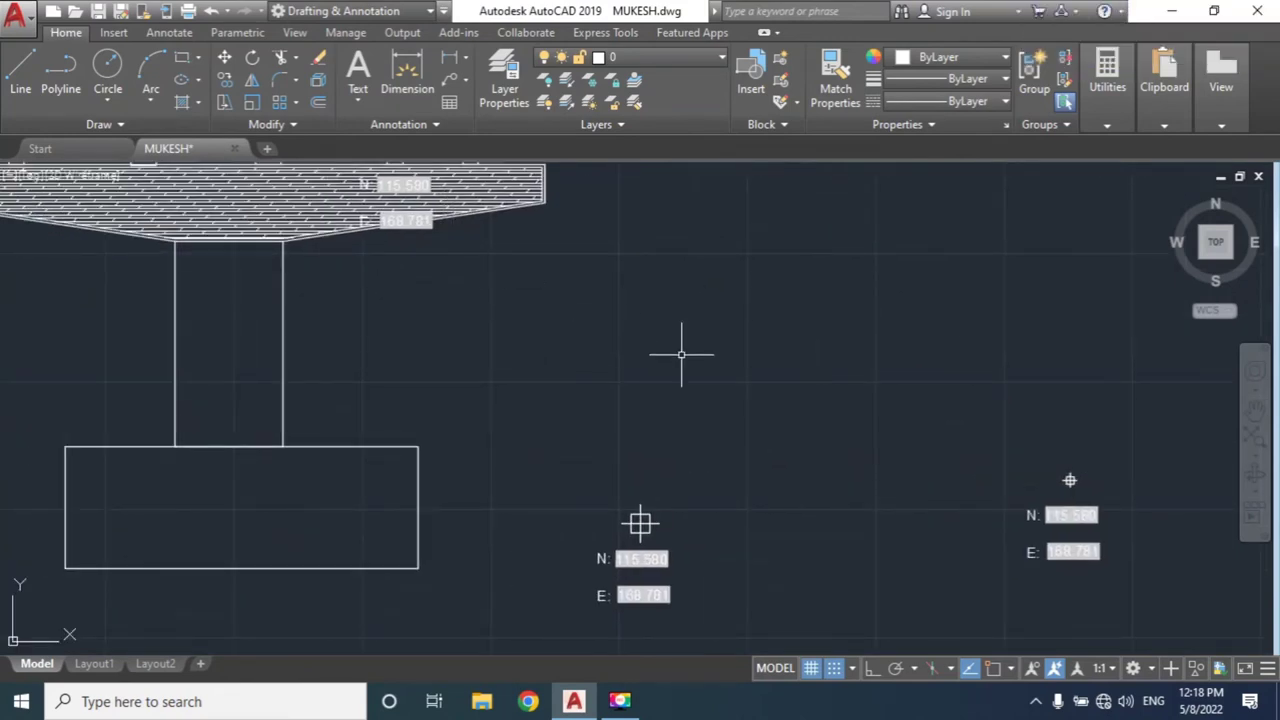
{"action": "type", "text": "u"}
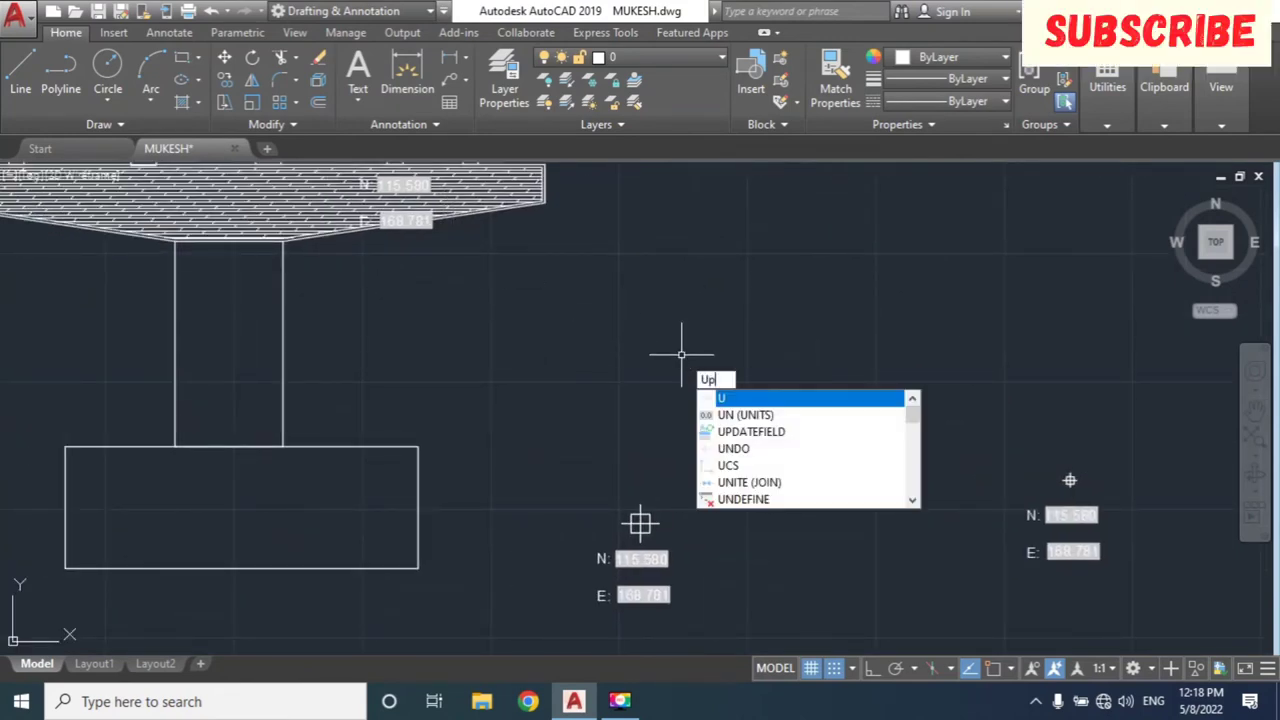
{"action": "type", "text": "p"}
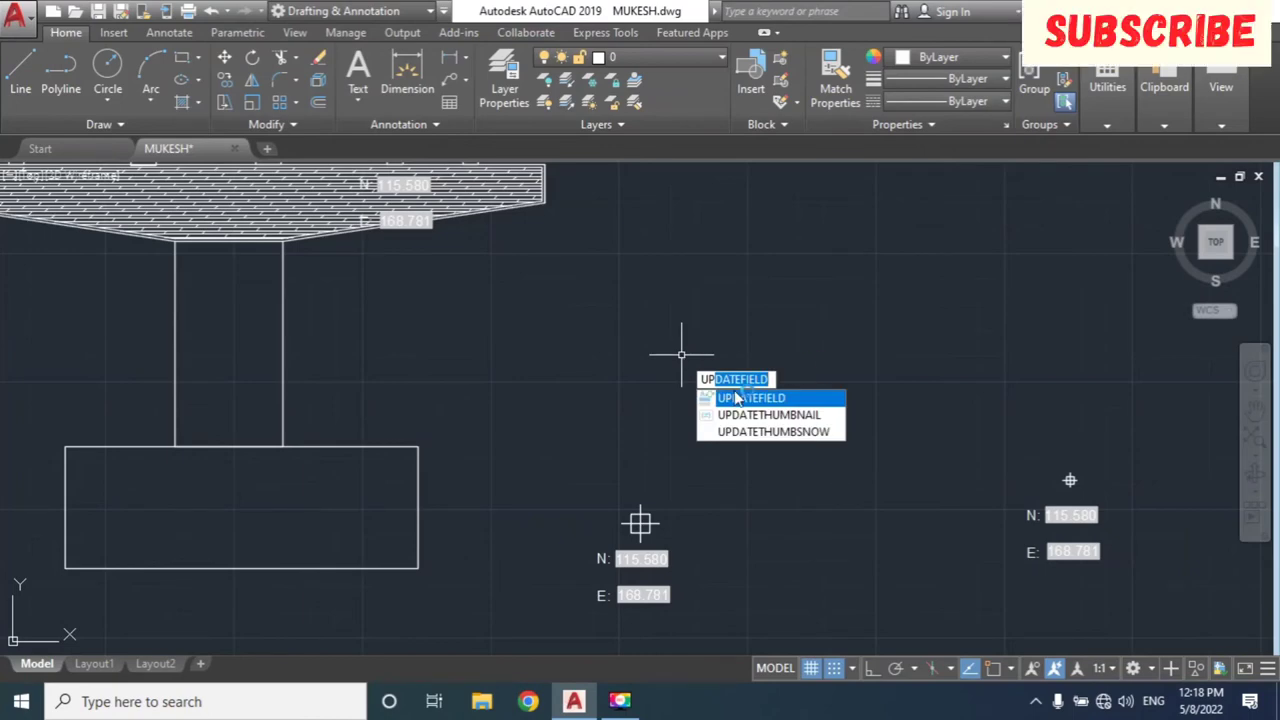
{"action": "left_click", "coordinate": [740, 400]}
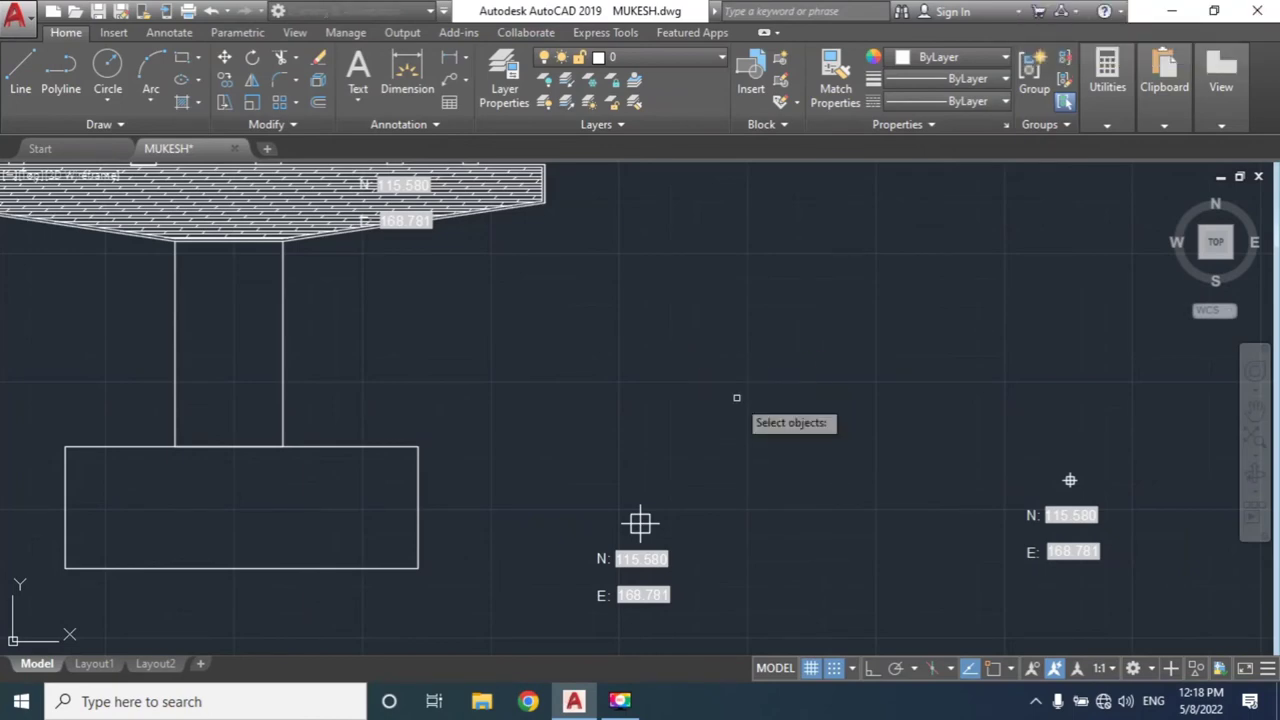
Window-select one copied marker's texts so they update to N: 117.302, E: 182.065.
{"action": "middle_click_drag", "start_coordinate": [774, 400], "coordinate": [214, 231]}
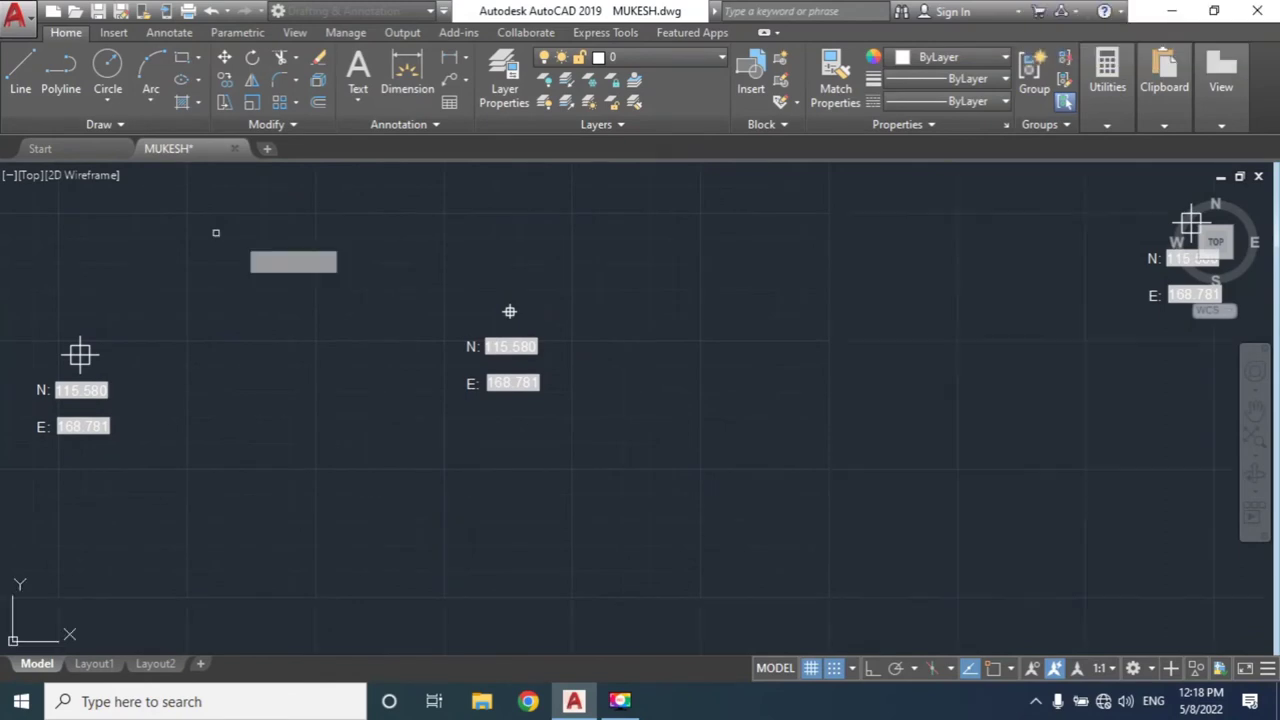
{"action": "middle_click_drag", "start_coordinate": [988, 317], "coordinate": [560, 452]}
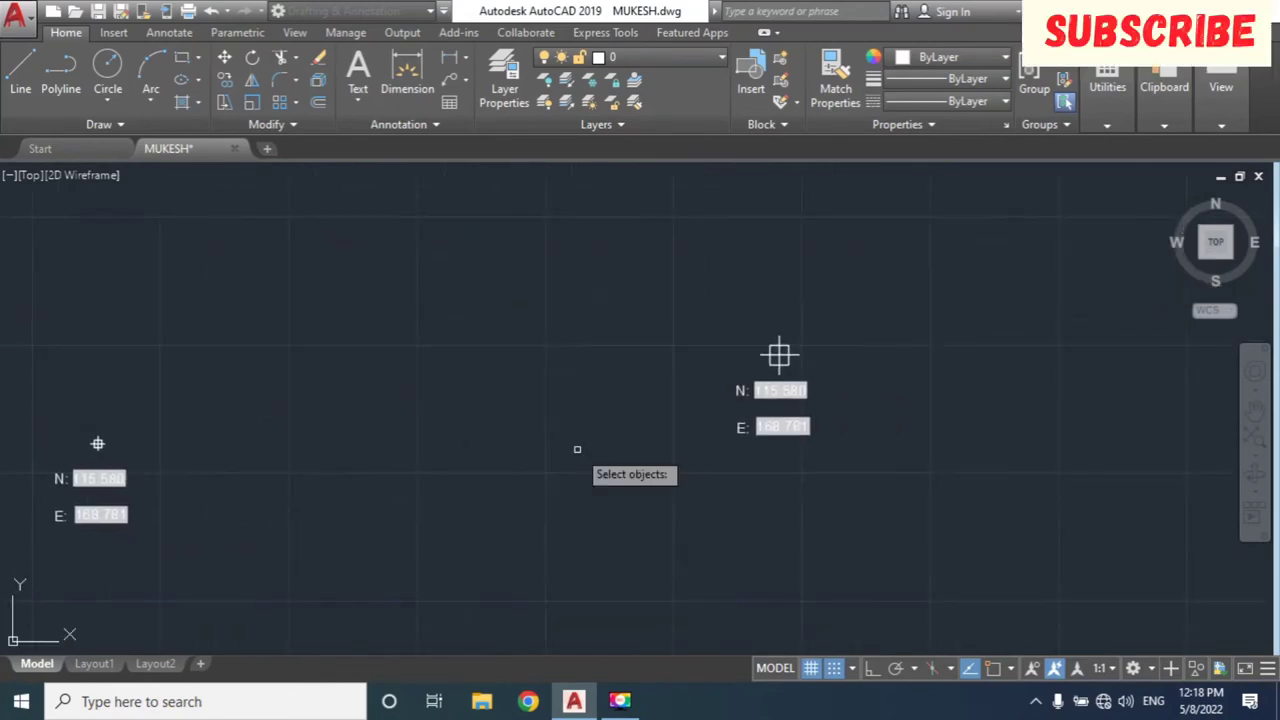
{"action": "mouse_move", "coordinate": [687, 268]}
{"action": "left_mouse_down"}
{"action": "mouse_move", "coordinate": [788, 512]}
{"action": "mouse_move", "coordinate": [615, 480]}
{"action": "left_mouse_up"}
{"action": "left_click", "coordinate": [636, 277]}
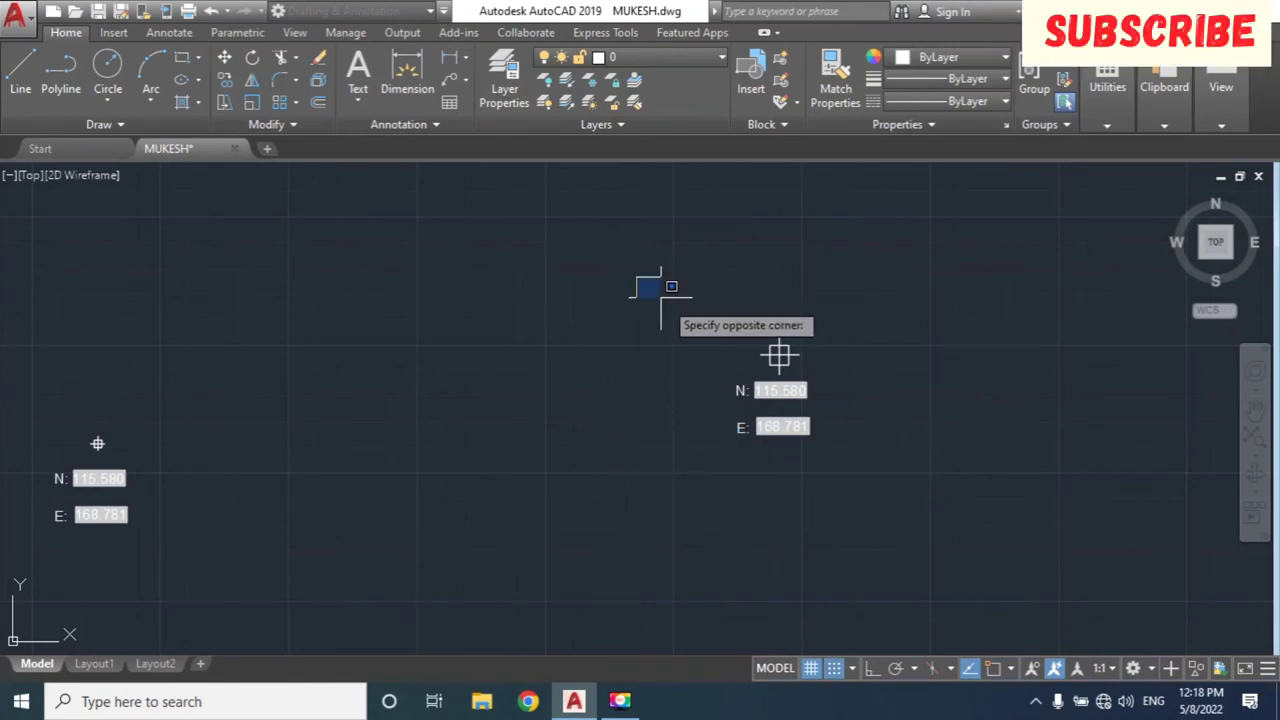
{"action": "left_click", "coordinate": [874, 482]}
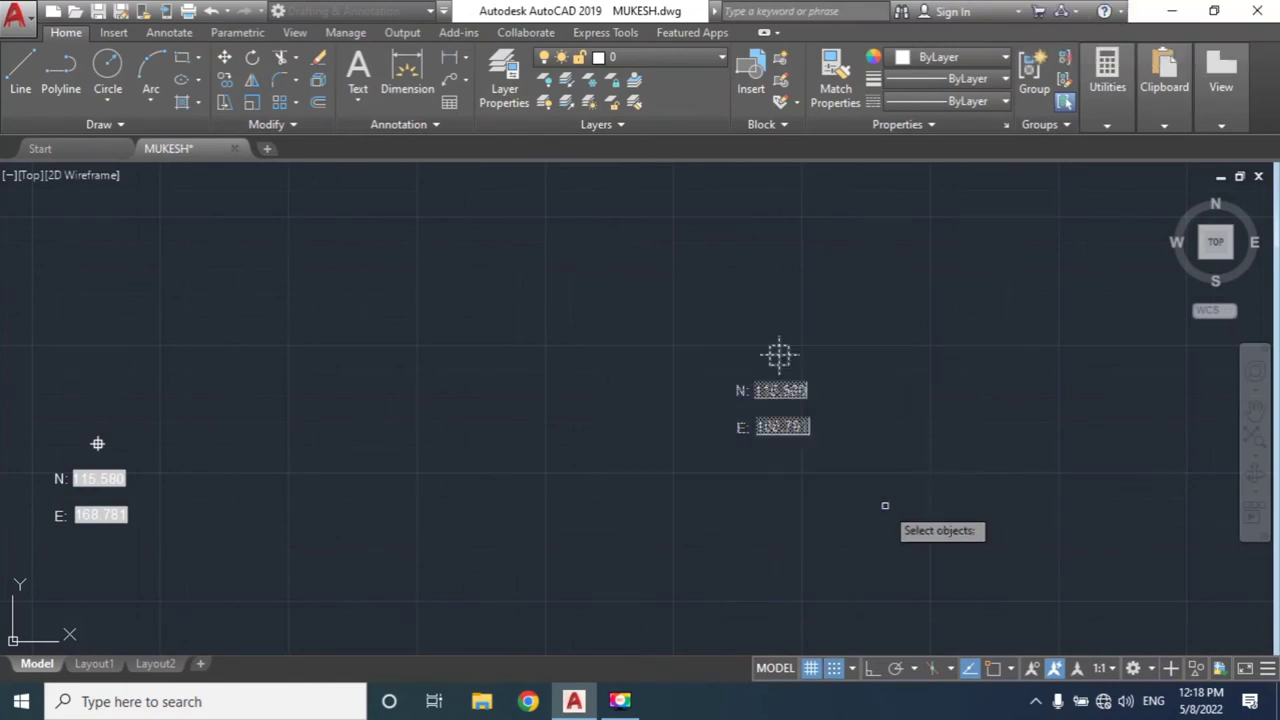
{"action": "key", "text": "Return"}
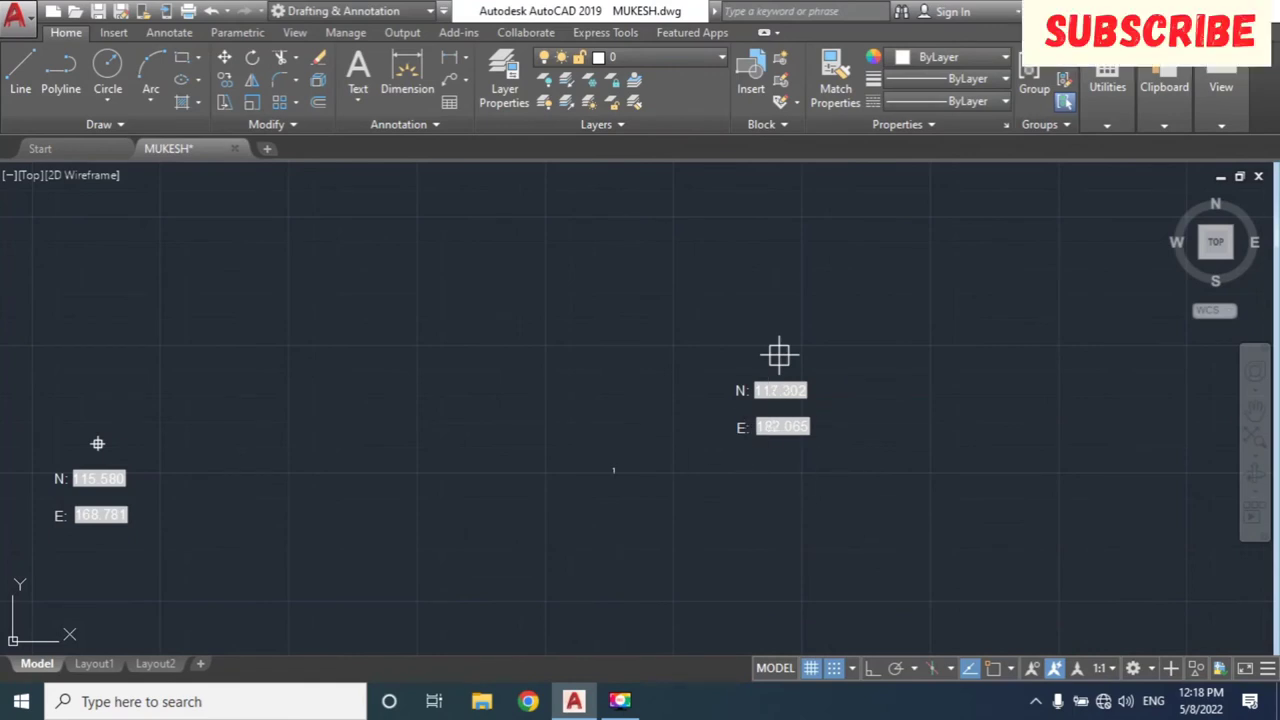
Window-select the footing marker and its labels, then clear the selection.
{"action": "middle_click_drag", "start_coordinate": [423, 514], "coordinate": [1255, 350]}
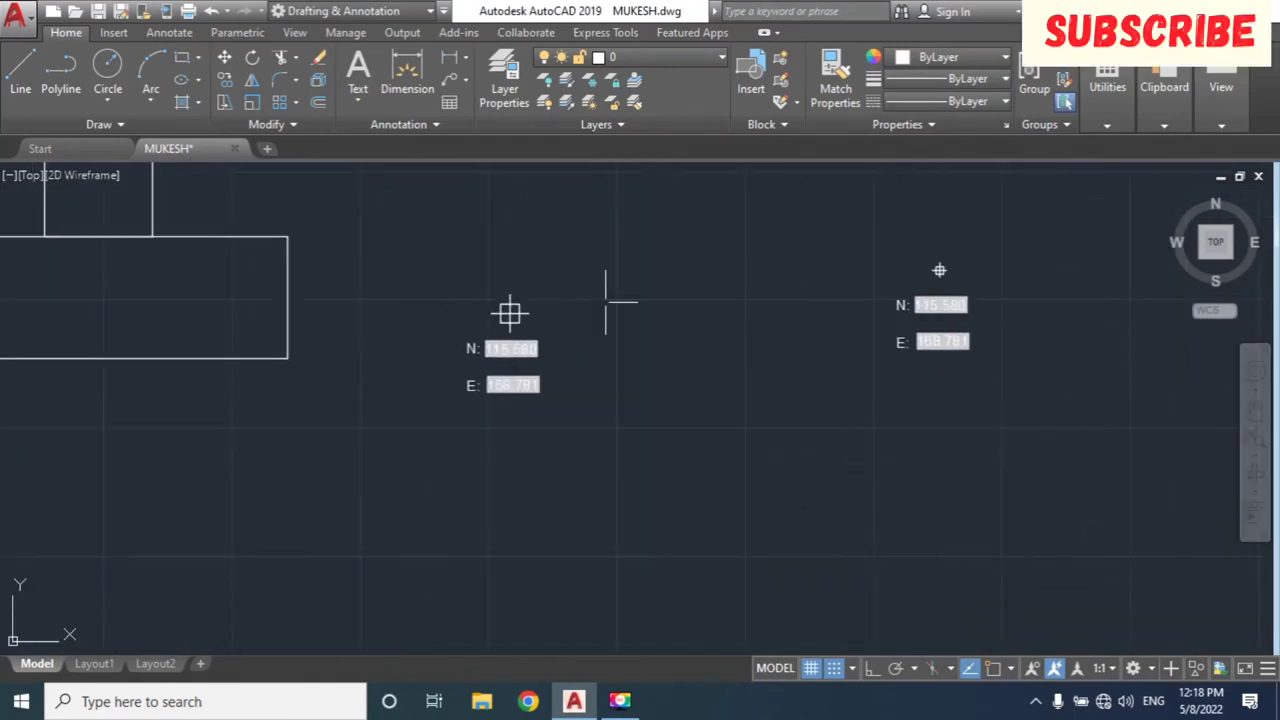
{"action": "left_click", "coordinate": [425, 255]}
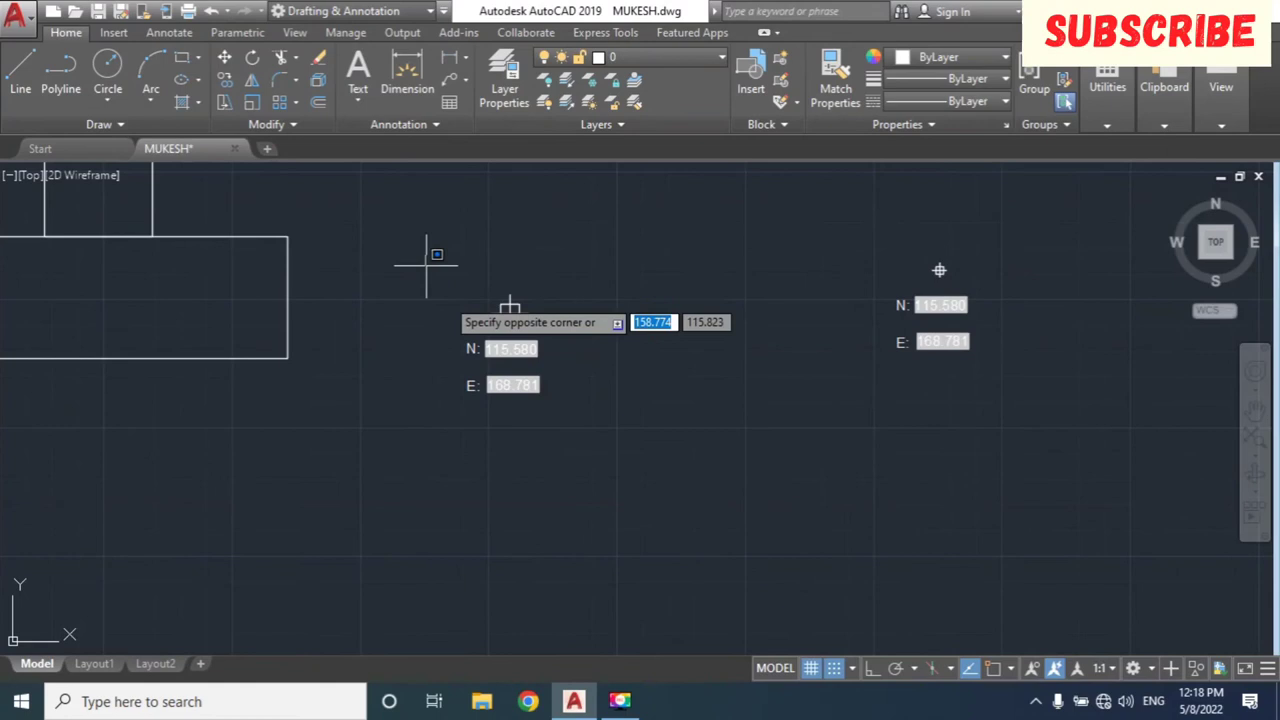
{"action": "left_click", "coordinate": [637, 484]}
{"action": "key", "text": "Escape"}
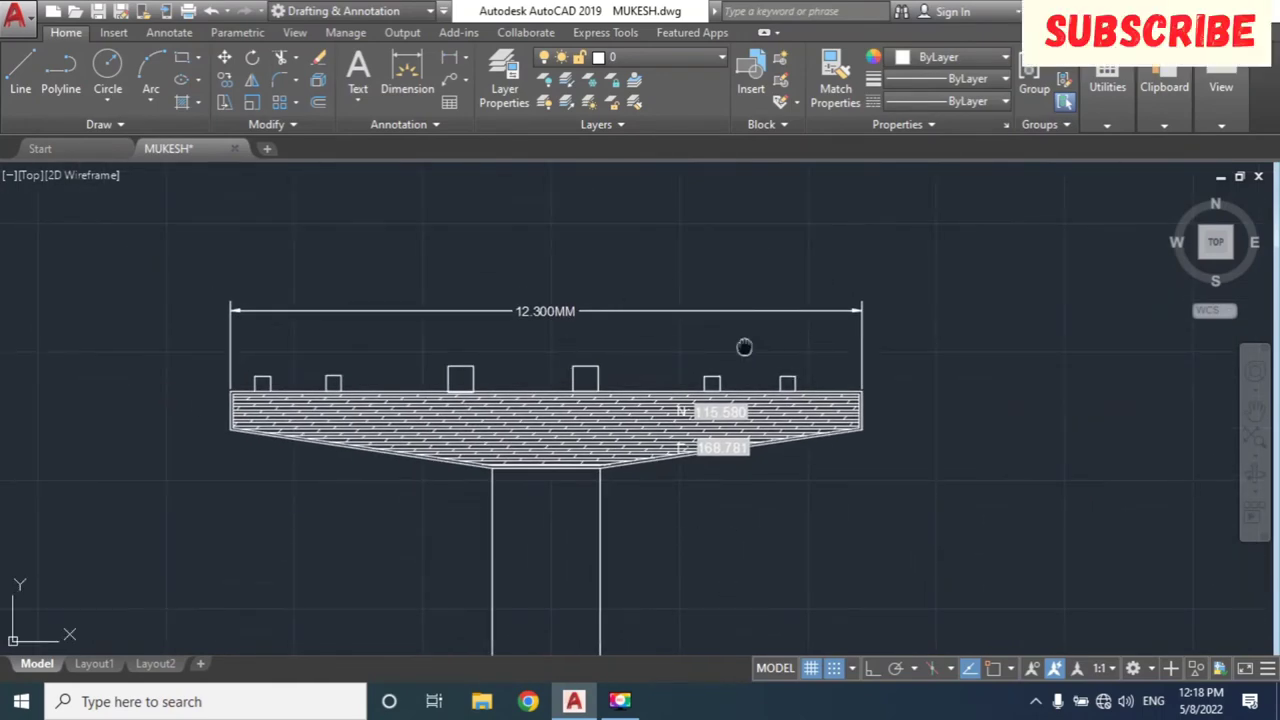
Zoom and pan until the pier-cap rectangle's top-right corner fills the view.
{"action": "middle_click_drag", "start_coordinate": [744, 347], "coordinate": [677, 366]}
{"action": "scroll", "coordinate": [644, 396], "scroll_direction": "up", "scroll_amount": 3}
{"action": "scroll", "coordinate": [694, 430], "scroll_direction": "up", "scroll_amount": 5}
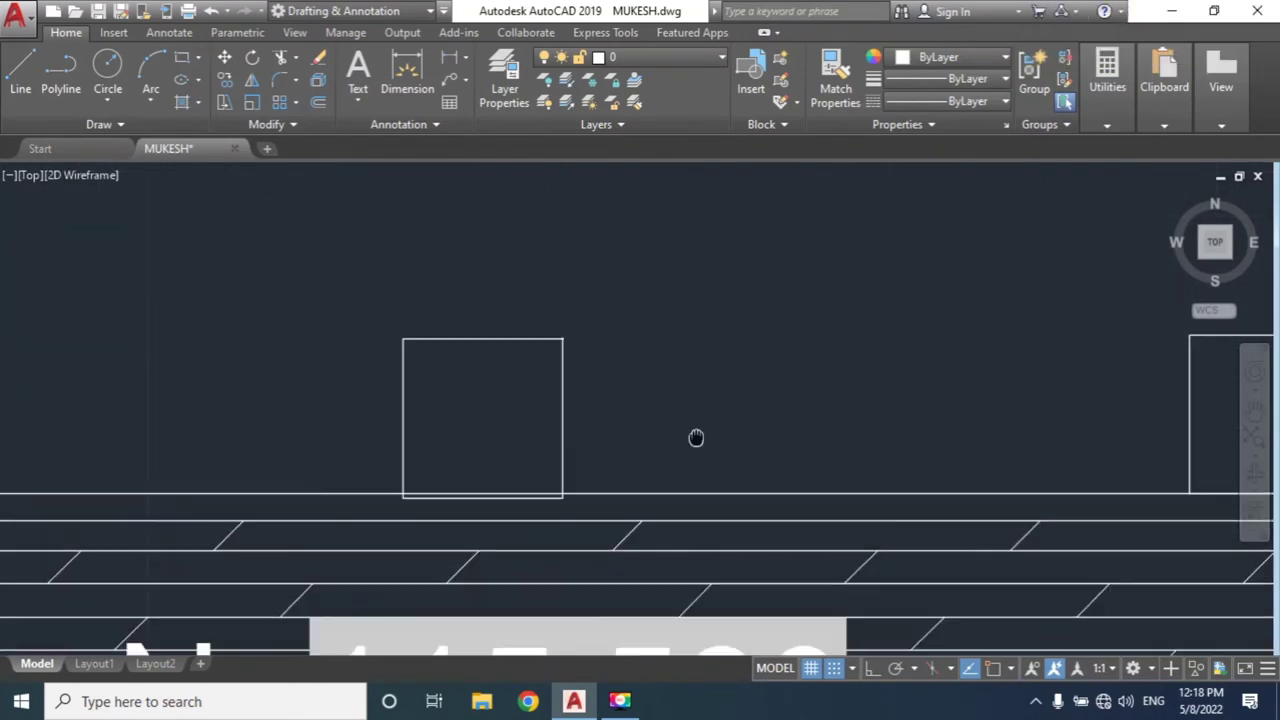
{"action": "scroll", "coordinate": [697, 437], "scroll_direction": "up", "scroll_amount": 4}
{"action": "middle_click_drag", "start_coordinate": [570, 331], "coordinate": [831, 537]}
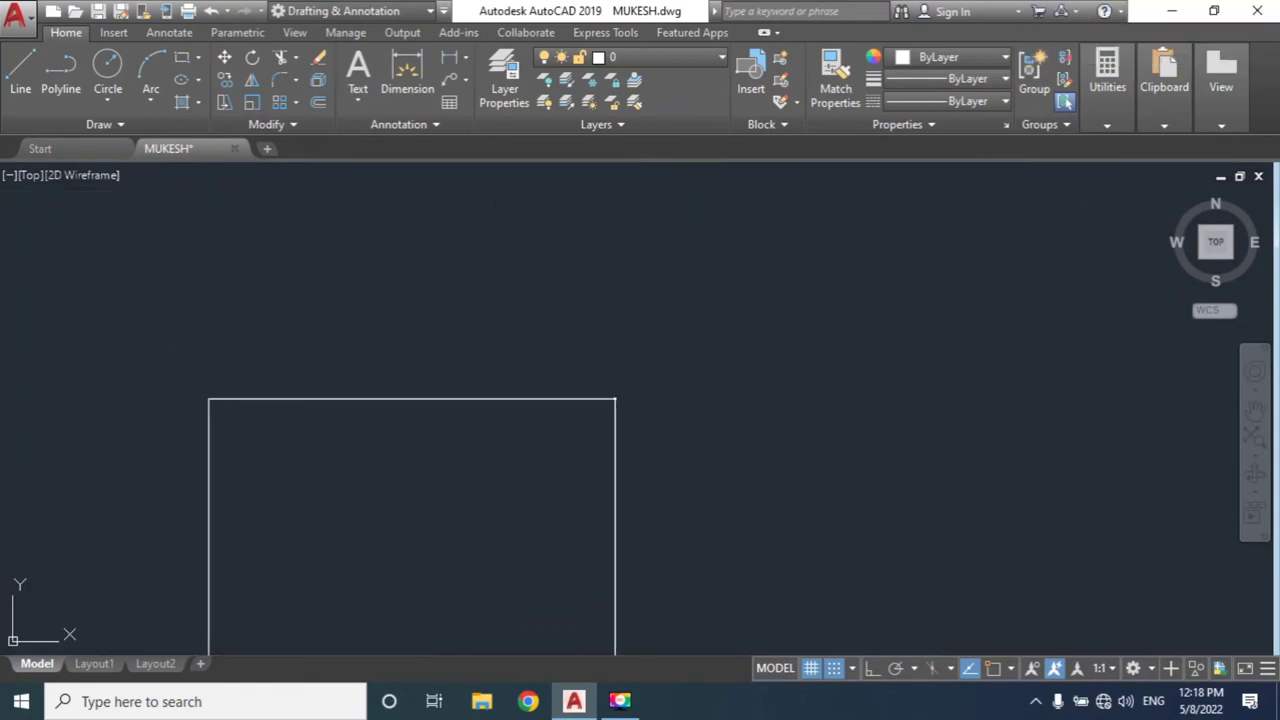
{"action": "scroll", "coordinate": [685, 434], "scroll_direction": "up", "scroll_amount": 3}
{"action": "scroll", "coordinate": [564, 395], "scroll_direction": "up", "scroll_amount": 4}
{"action": "mouse_move", "coordinate": [564, 400]}
{"action": "middle_mouse_down"}
{"action": "mouse_move", "coordinate": [626, 443]}
{"action": "mouse_move", "coordinate": [763, 429]}
{"action": "middle_mouse_up"}
{"action": "scroll", "coordinate": [761, 415], "scroll_direction": "up", "scroll_amount": 2}
{"action": "scroll", "coordinate": [761, 415], "scroll_direction": "up", "scroll_amount": 5}
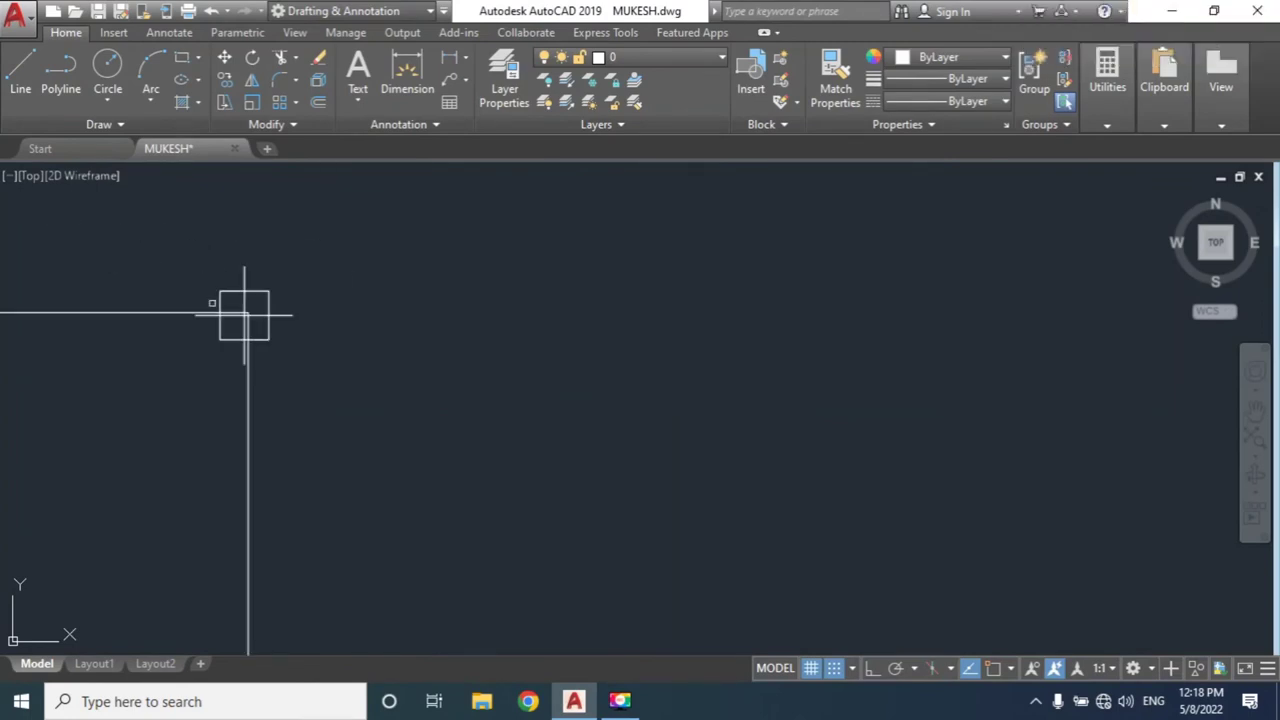
{"action": "scroll", "coordinate": [295, 341], "scroll_direction": "down", "scroll_amount": 2}
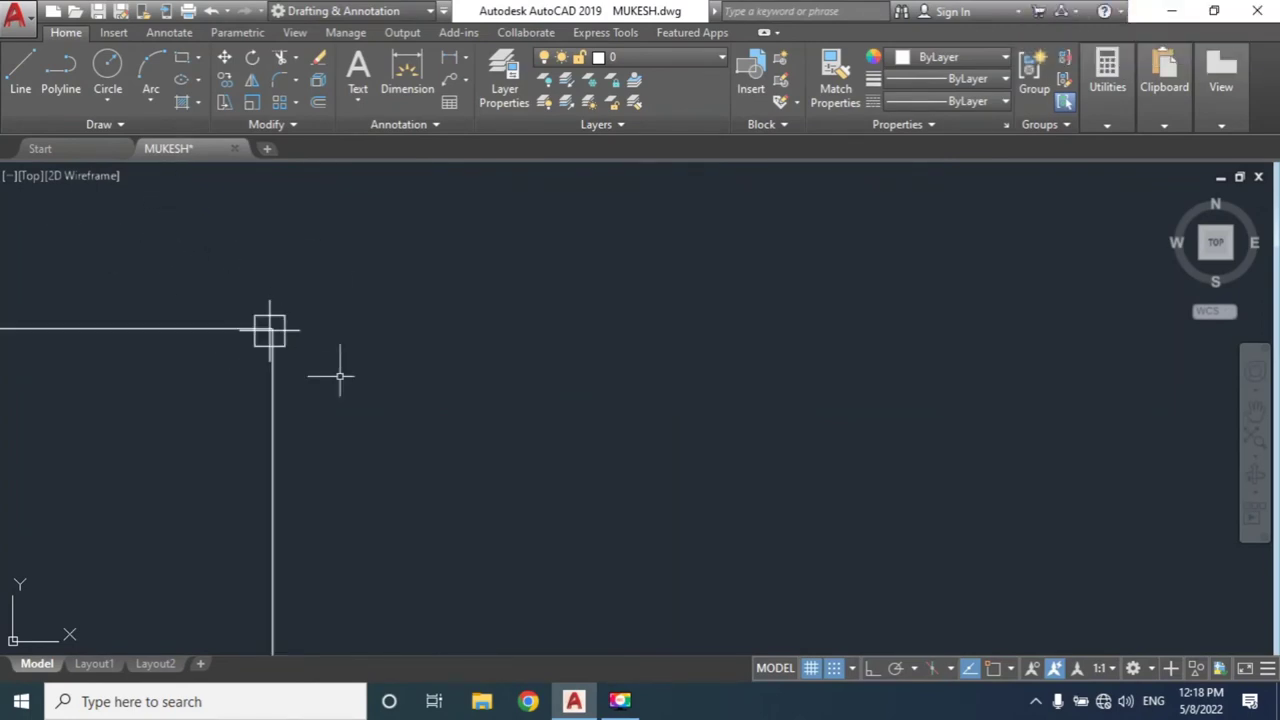
{"action": "scroll", "coordinate": [370, 372], "scroll_direction": "down", "scroll_amount": 1}
{"action": "mouse_move", "coordinate": [380, 374]}
{"action": "middle_mouse_down"}
{"action": "mouse_move", "coordinate": [683, 277]}
{"action": "mouse_move", "coordinate": [628, 236]}
{"action": "middle_mouse_up"}
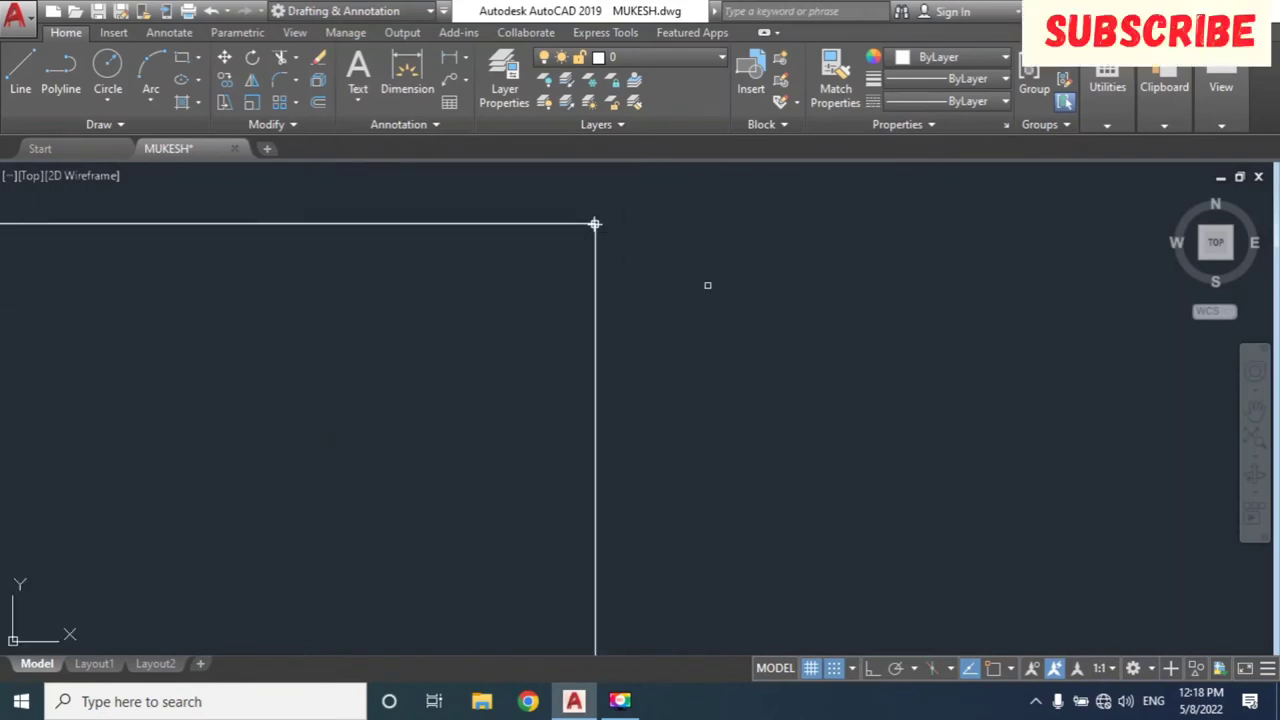
{"action": "type", "text": "UP"}
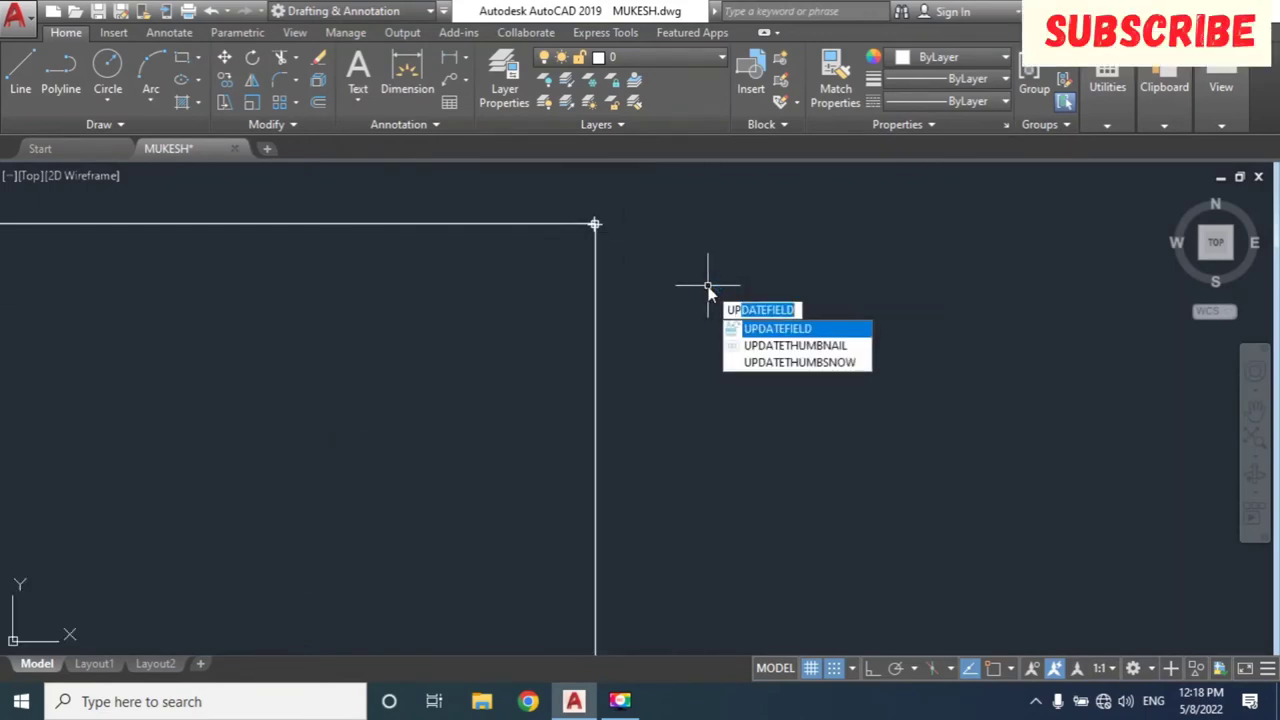
{"action": "key", "text": "Return"}
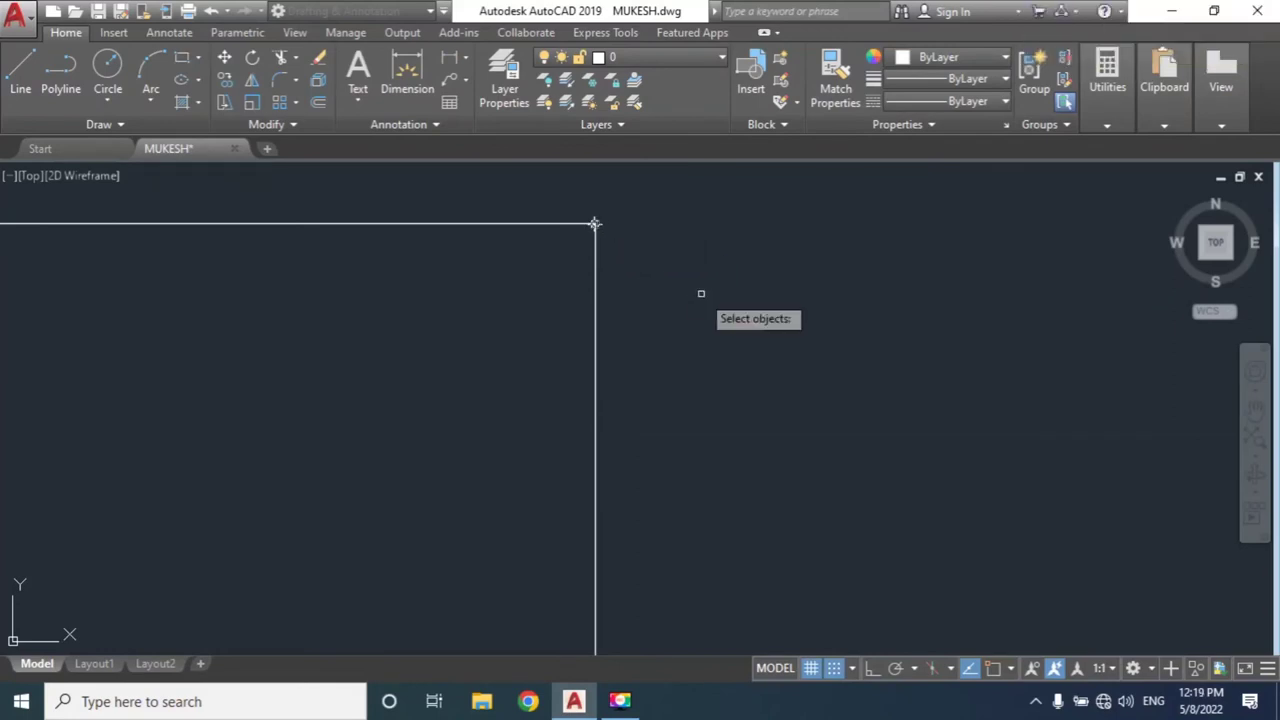
{"action": "key", "text": "Escape"}
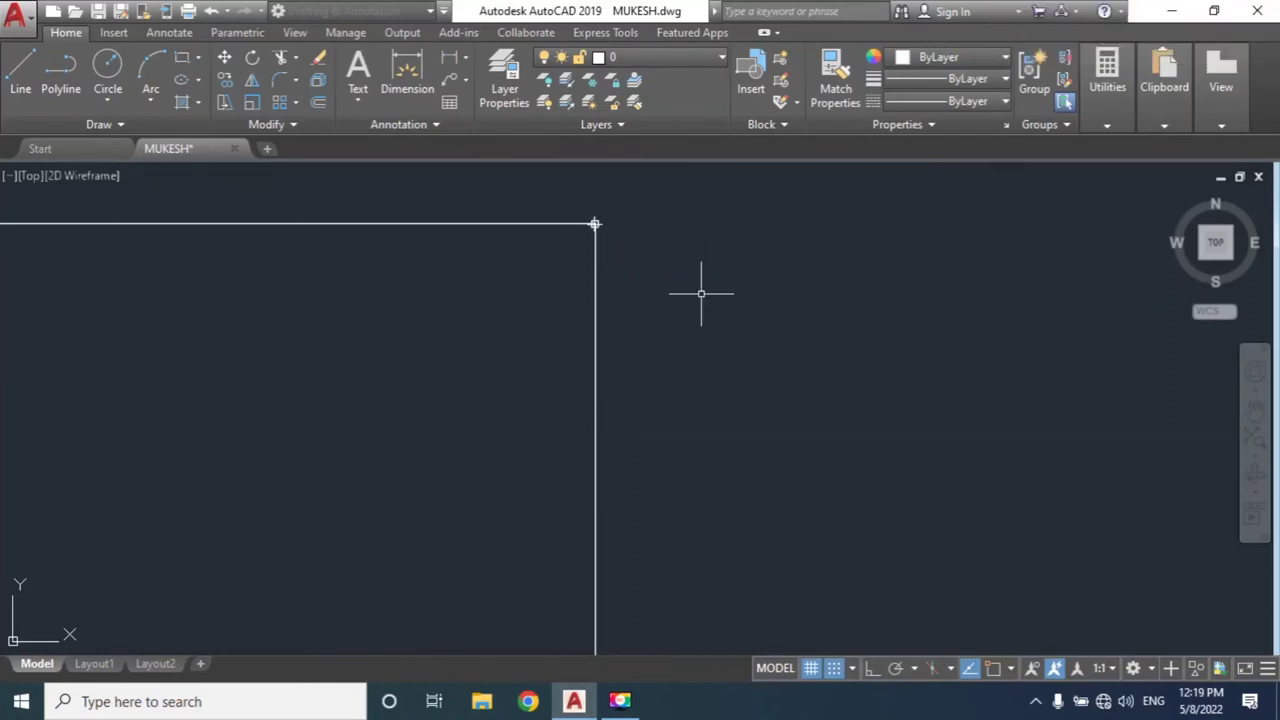
{"action": "scroll", "coordinate": [701, 293], "scroll_direction": "down", "scroll_amount": 2}
{"action": "scroll", "coordinate": [714, 400], "scroll_direction": "down", "scroll_amount": 2}
{"action": "scroll", "coordinate": [794, 457], "scroll_direction": "down", "scroll_amount": 3}
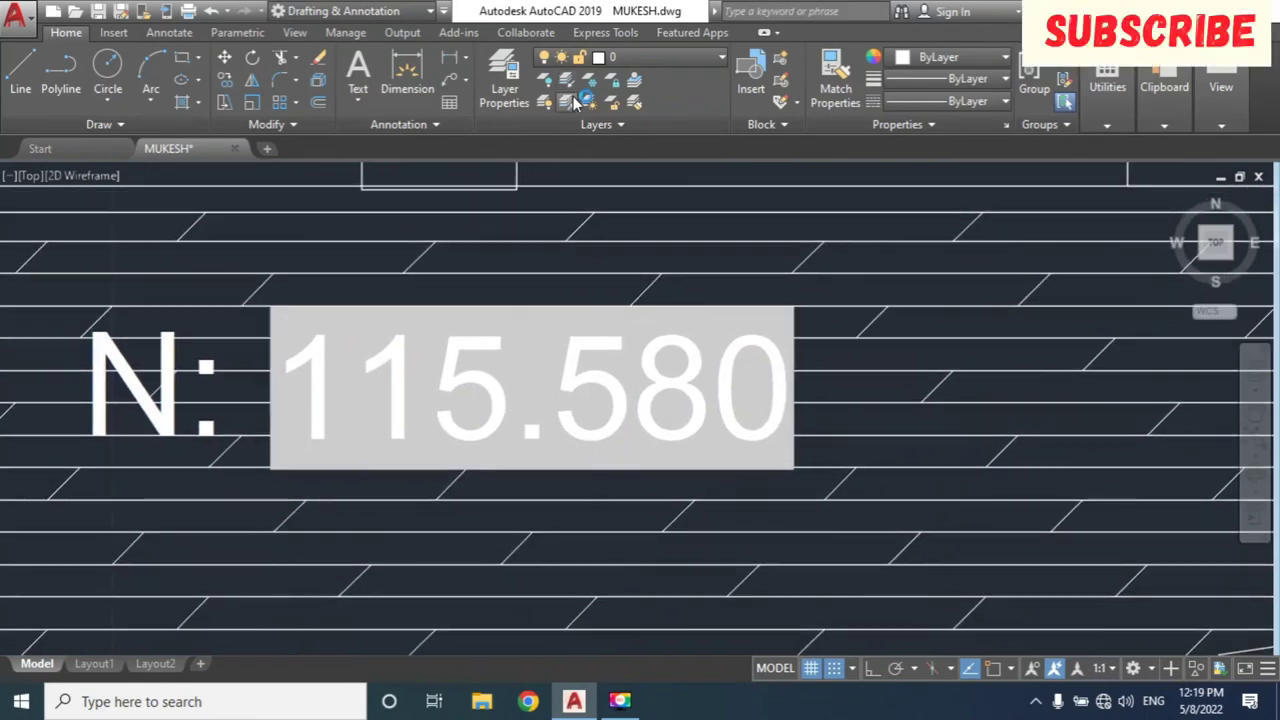
{"action": "scroll", "coordinate": [523, 352], "scroll_direction": "down", "scroll_amount": 2}
{"action": "scroll", "coordinate": [857, 566], "scroll_direction": "down", "scroll_amount": 2}
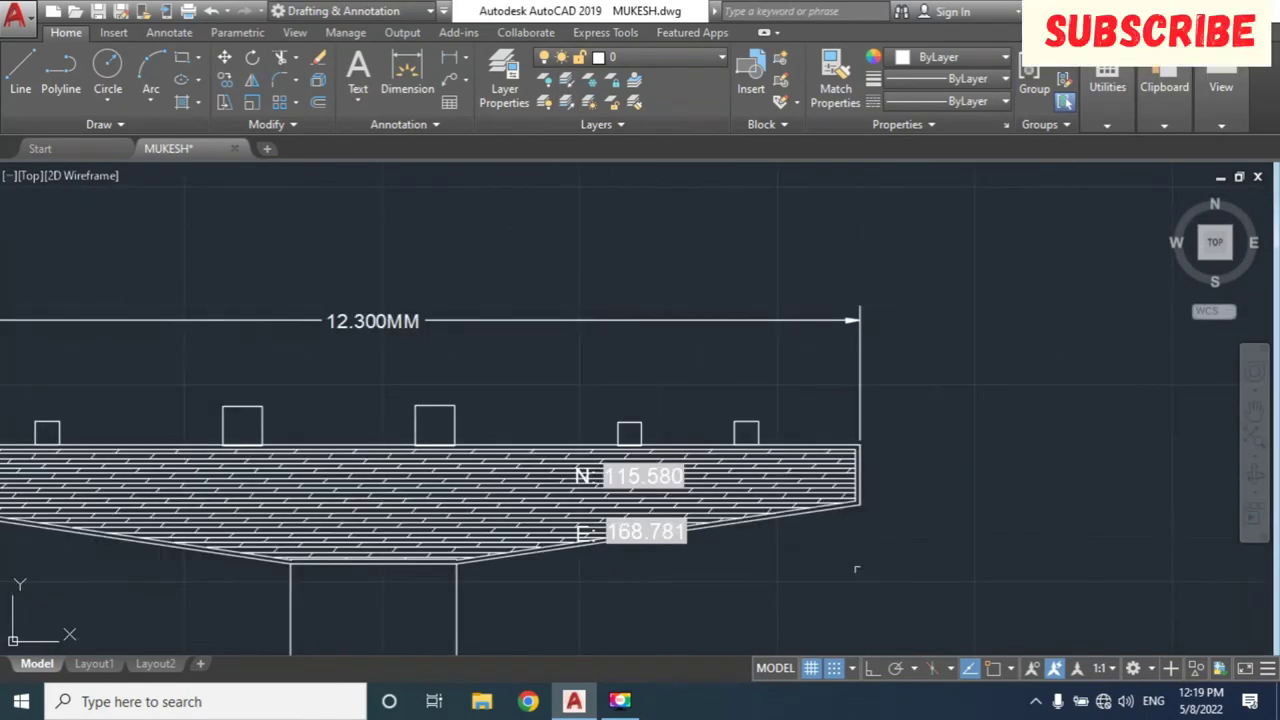
{"action": "scroll", "coordinate": [857, 566], "scroll_direction": "down", "scroll_amount": 1}
{"action": "scroll", "coordinate": [645, 420], "scroll_direction": "down", "scroll_amount": 2}
{"action": "scroll", "coordinate": [686, 420], "scroll_direction": "up", "scroll_amount": 2}
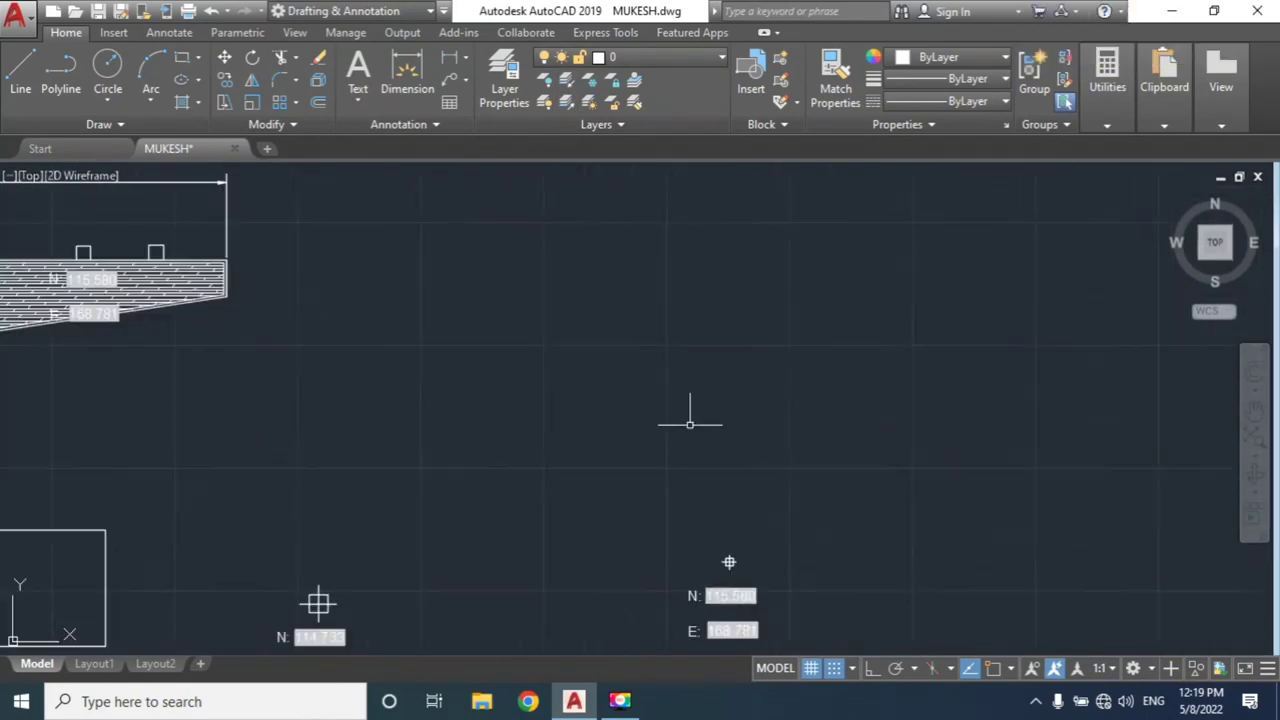
{"action": "scroll", "coordinate": [777, 508], "scroll_direction": "up", "scroll_amount": 2}
{"action": "mouse_move", "coordinate": [777, 508]}
{"action": "middle_mouse_down"}
{"action": "mouse_move", "coordinate": [621, 236]}
{"action": "mouse_move", "coordinate": [994, 391]}
{"action": "middle_mouse_up"}
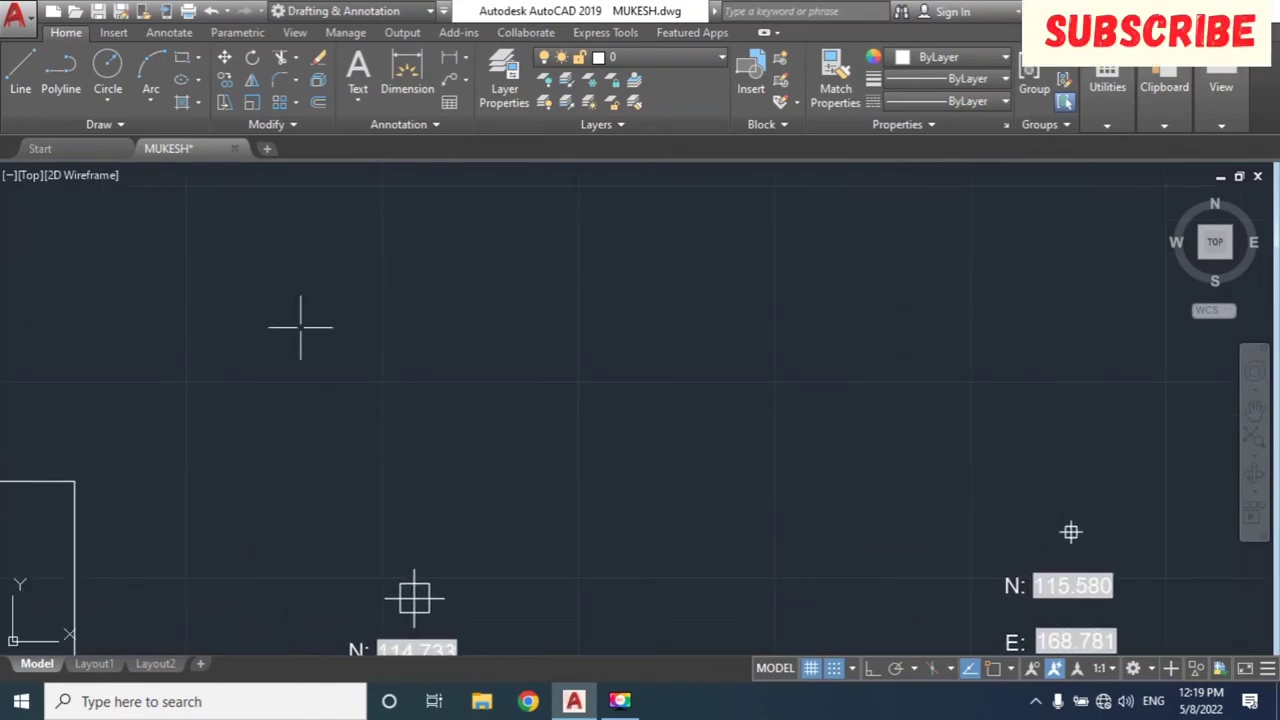
{"action": "scroll", "coordinate": [550, 290], "scroll_direction": "up", "scroll_amount": 2}
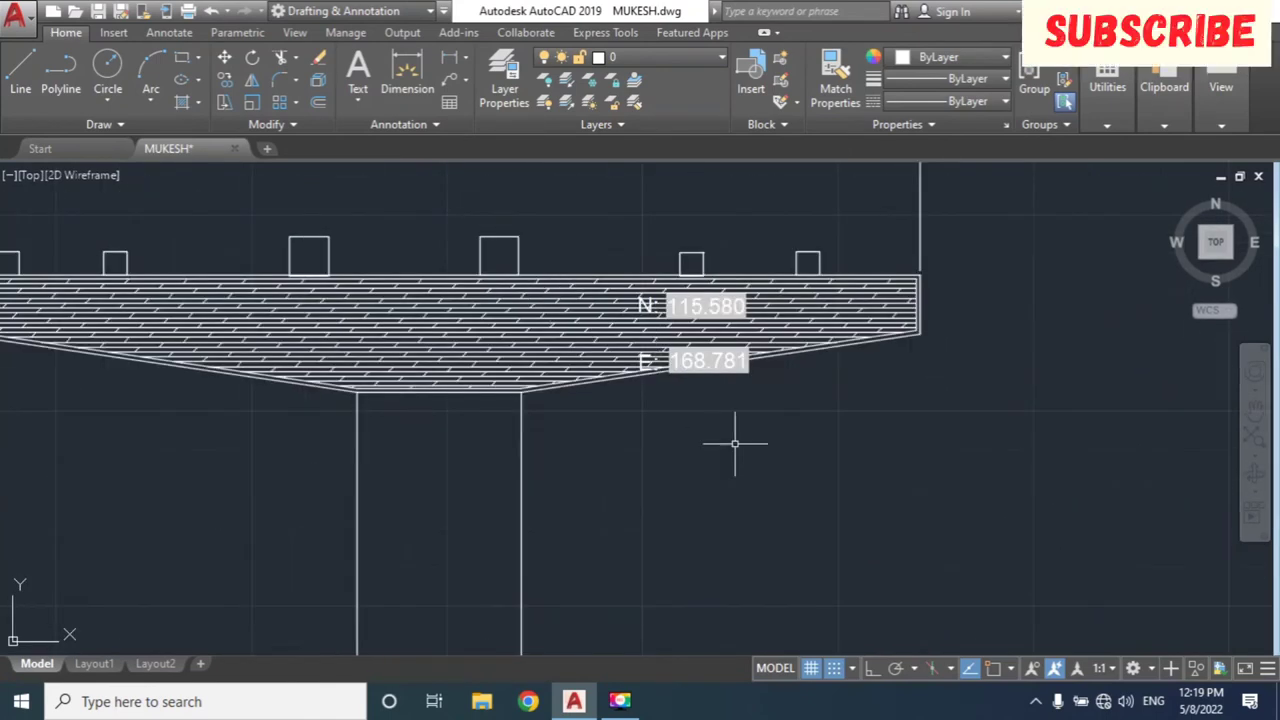
{"action": "middle_click_drag", "start_coordinate": [735, 443], "coordinate": [629, 537]}
{"action": "scroll", "coordinate": [615, 368], "scroll_direction": "up", "scroll_amount": 2}
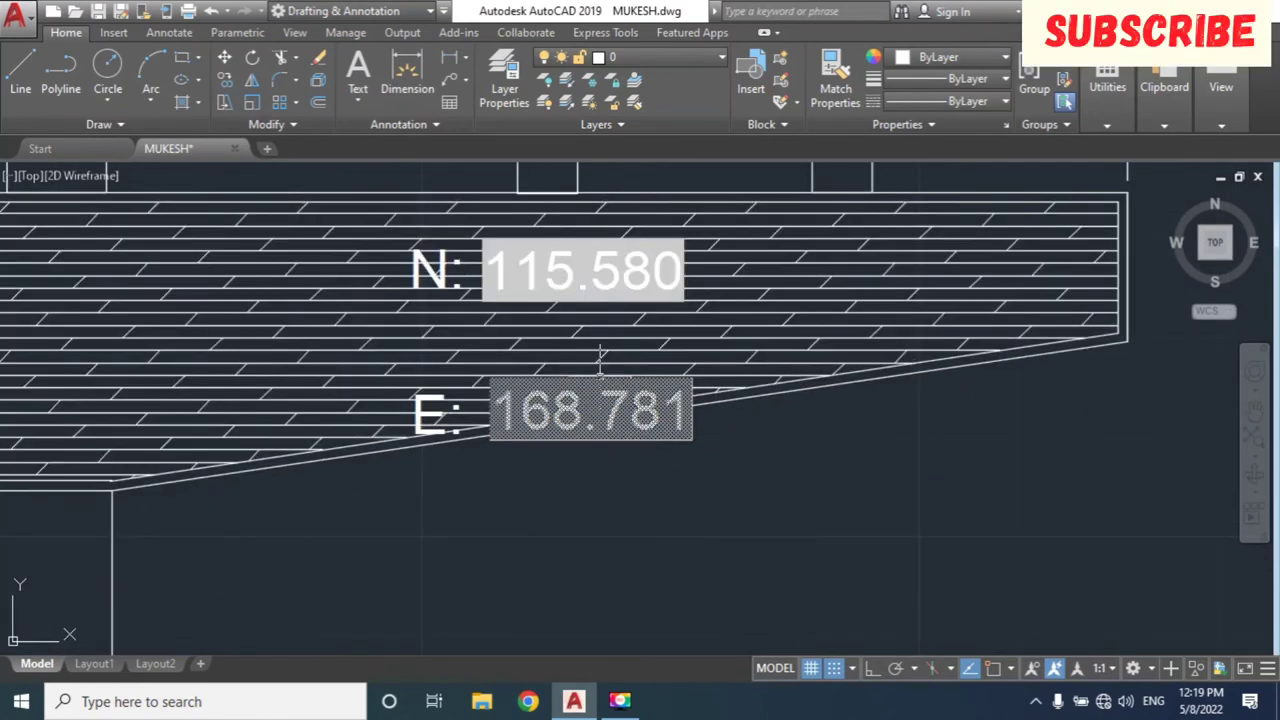
{"action": "middle_click_drag", "start_coordinate": [586, 480], "coordinate": [646, 650]}
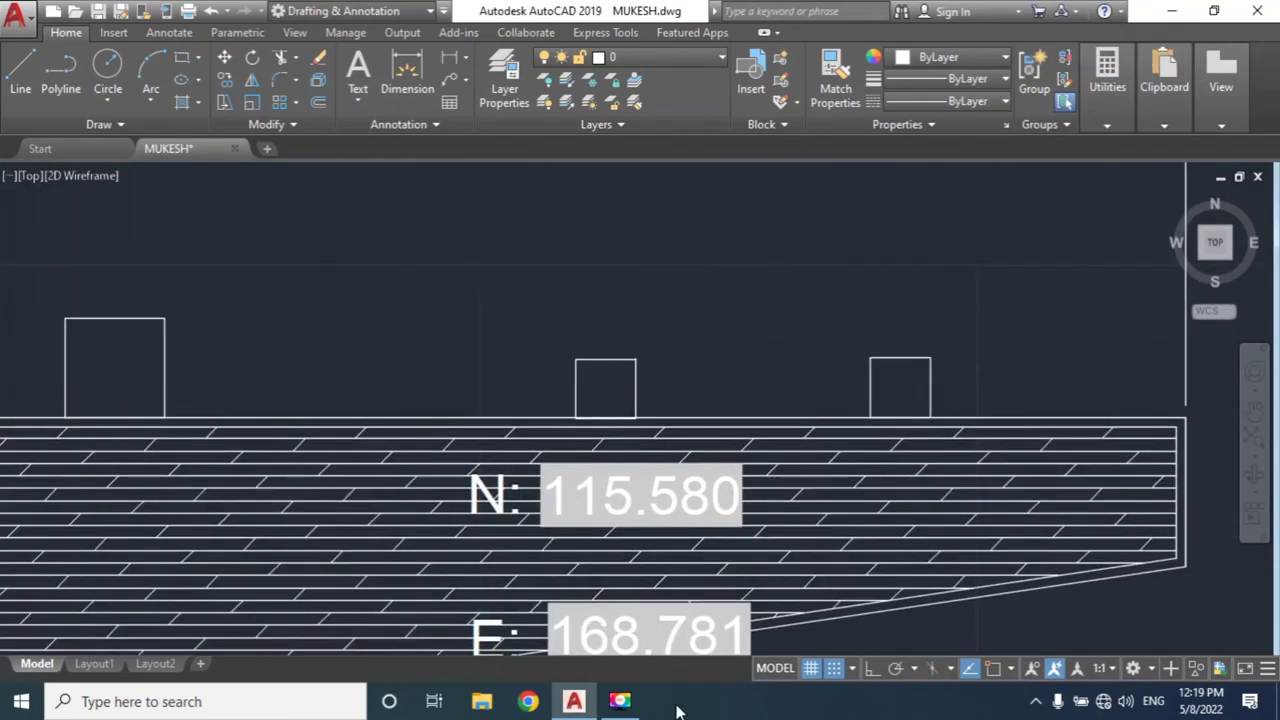
{"action": "scroll", "coordinate": [641, 340], "scroll_direction": "up", "scroll_amount": 3}
{"action": "scroll", "coordinate": [641, 340], "scroll_direction": "up", "scroll_amount": 2}
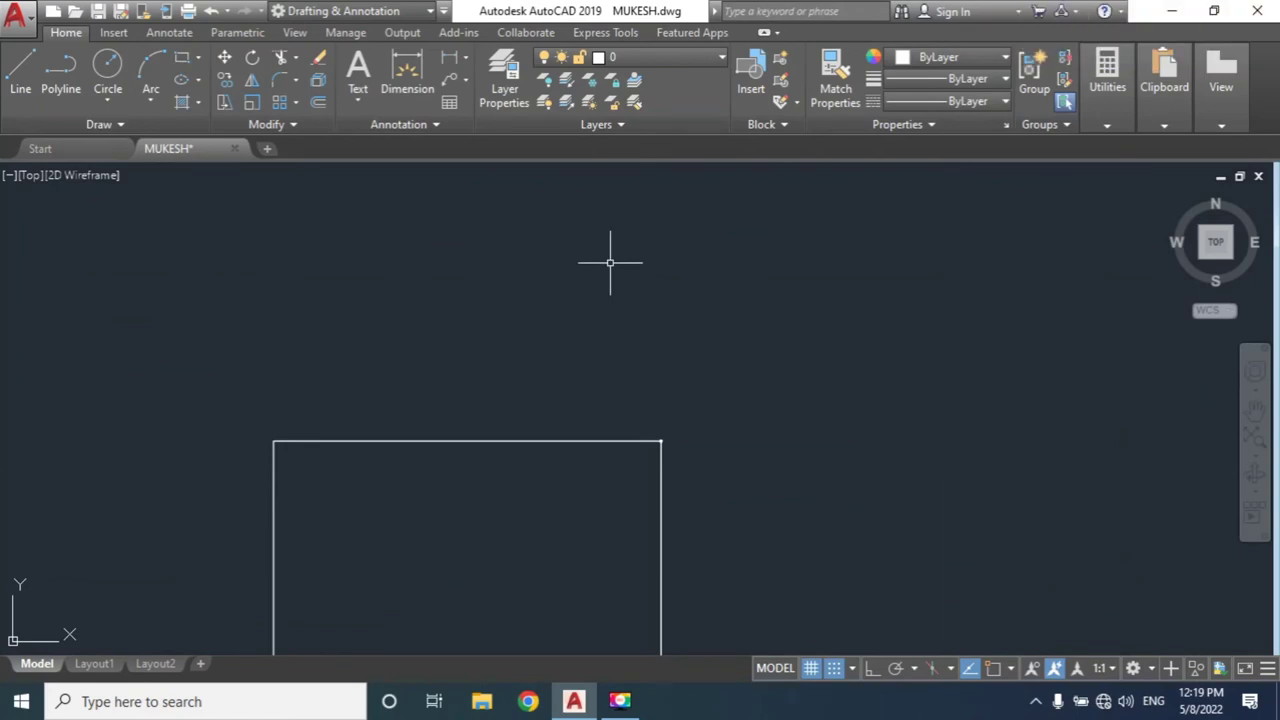
Refresh the slab's N/E coordinate field texts with UPDATEFIELD.
{"action": "type", "text": "UP"}
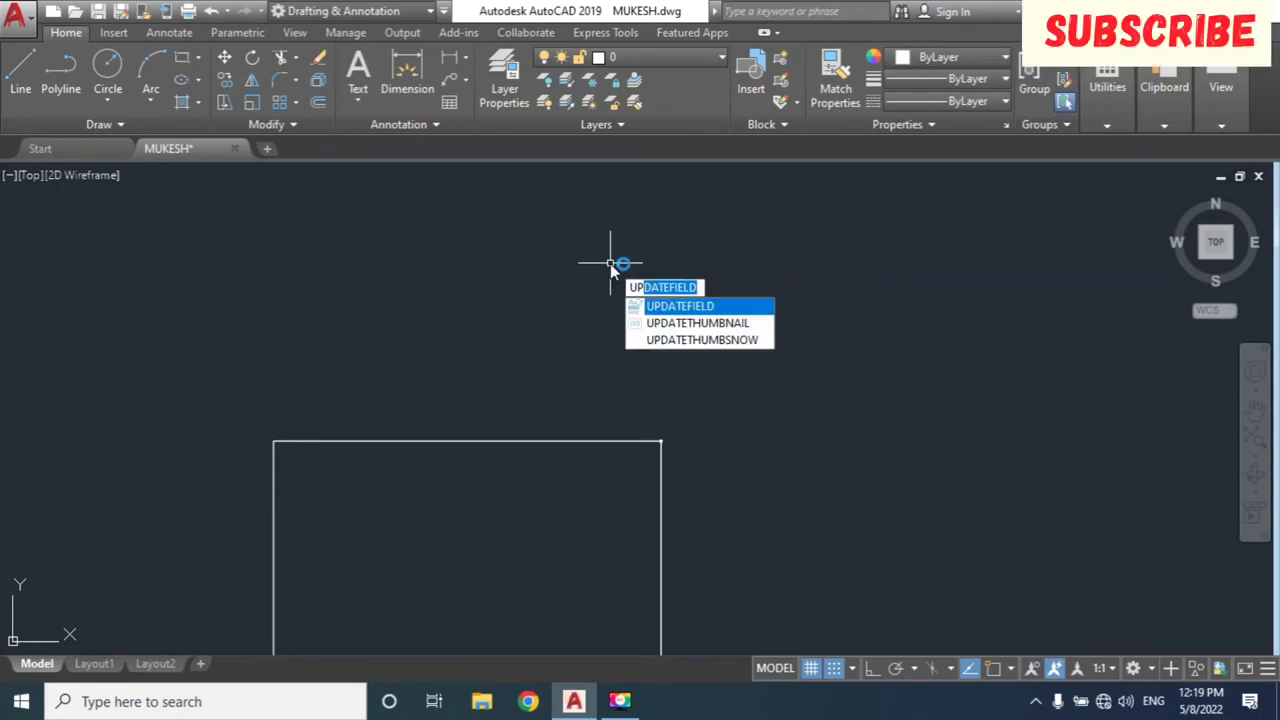
{"action": "key", "text": "Return"}
{"action": "scroll", "coordinate": [645, 368], "scroll_direction": "down", "scroll_amount": 4}
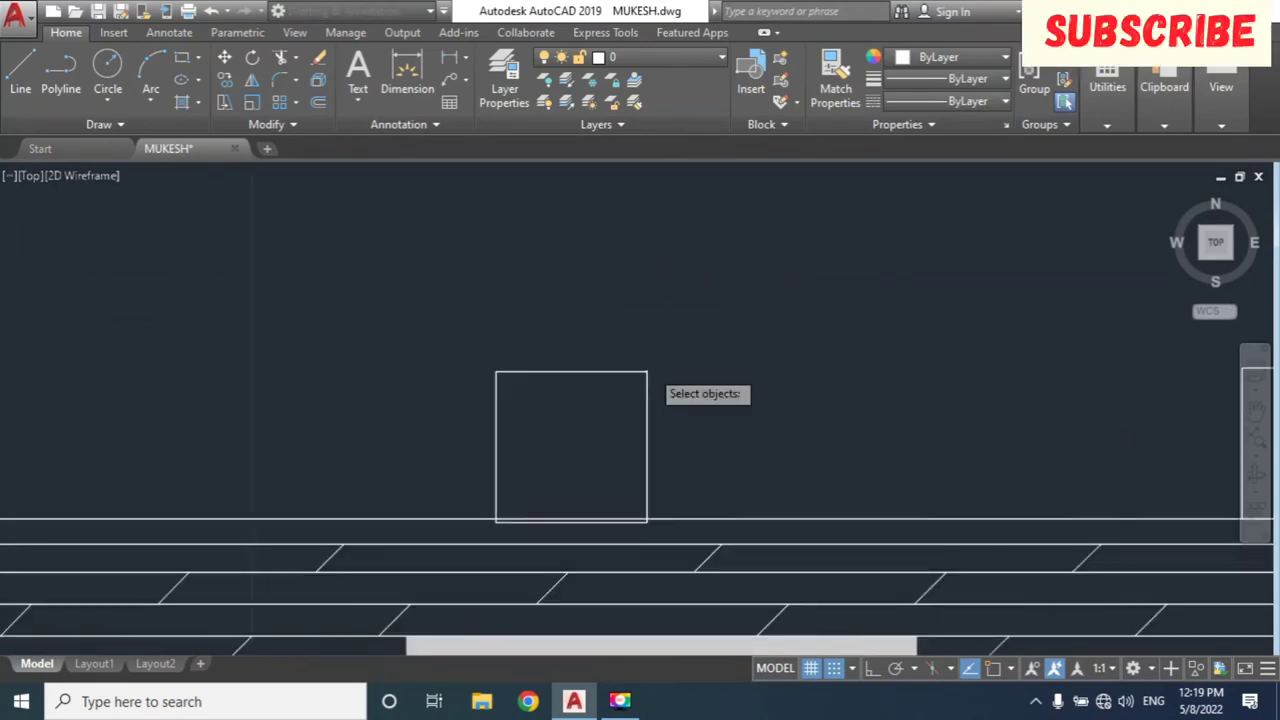
{"action": "scroll", "coordinate": [650, 390], "scroll_direction": "down", "scroll_amount": 2}
{"action": "scroll", "coordinate": [650, 390], "scroll_direction": "up", "scroll_amount": 2}
{"action": "scroll", "coordinate": [648, 385], "scroll_direction": "up", "scroll_amount": 2}
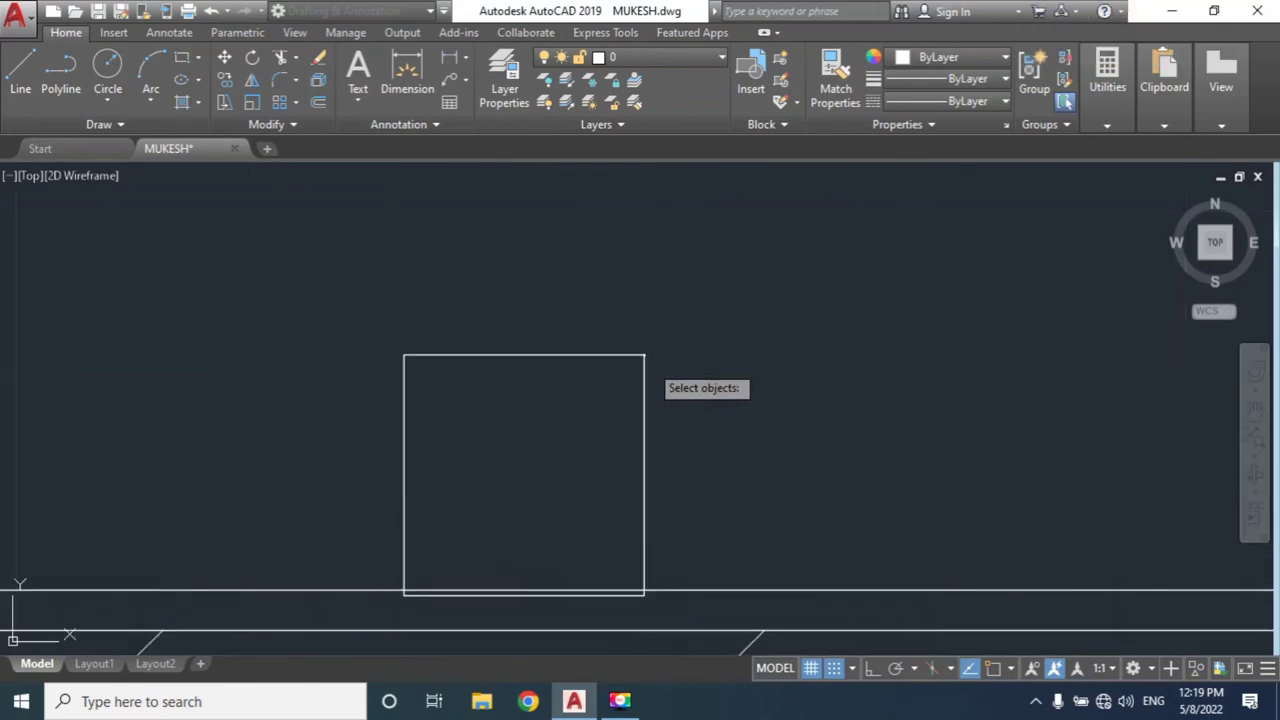
{"action": "scroll", "coordinate": [648, 364], "scroll_direction": "up", "scroll_amount": 3}
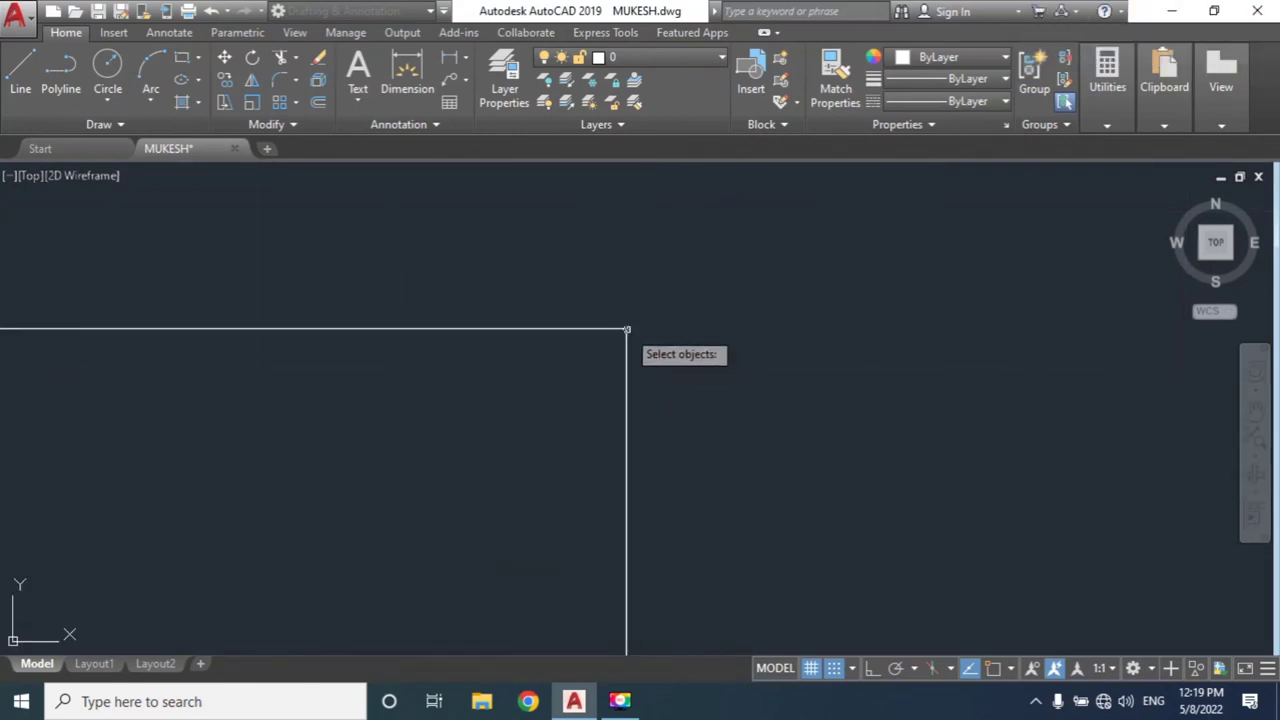
{"action": "scroll", "coordinate": [687, 376], "scroll_direction": "down", "scroll_amount": 2}
{"action": "middle_click_drag", "start_coordinate": [660, 442], "coordinate": [750, 200]}
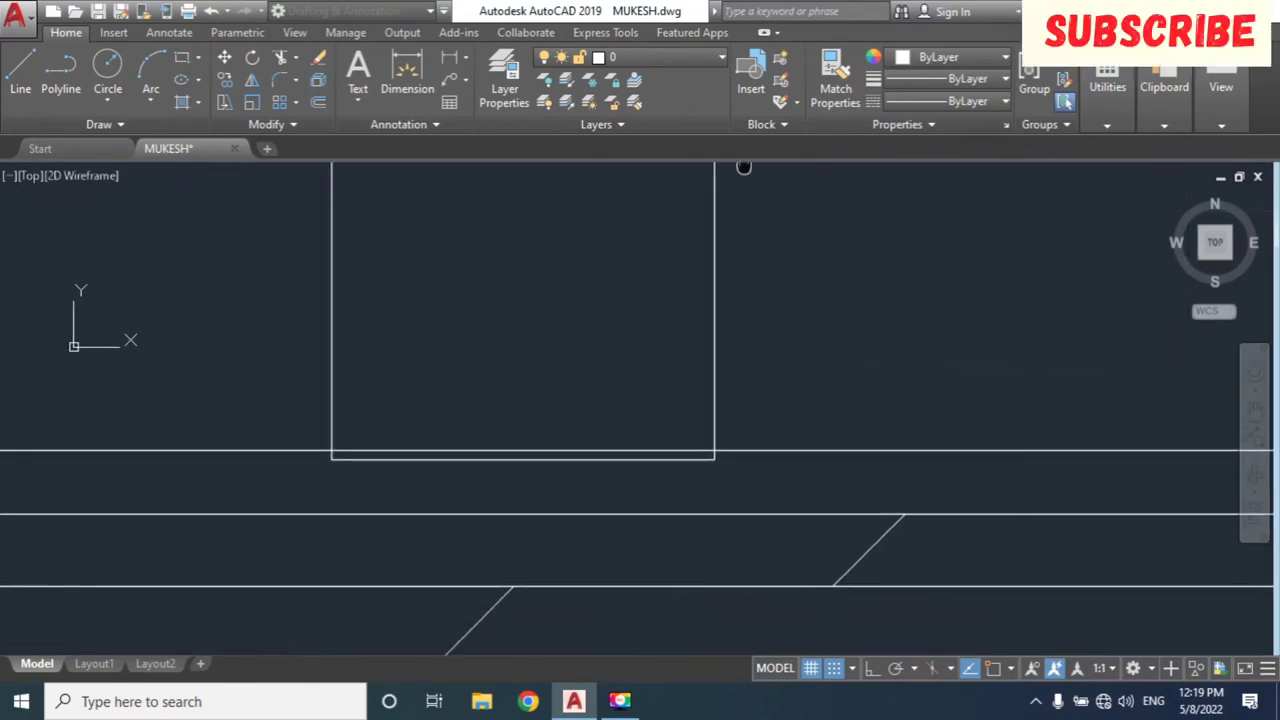
{"action": "scroll", "coordinate": [758, 230], "scroll_direction": "down", "scroll_amount": 3}
{"action": "scroll", "coordinate": [745, 430], "scroll_direction": "down", "scroll_amount": 4}
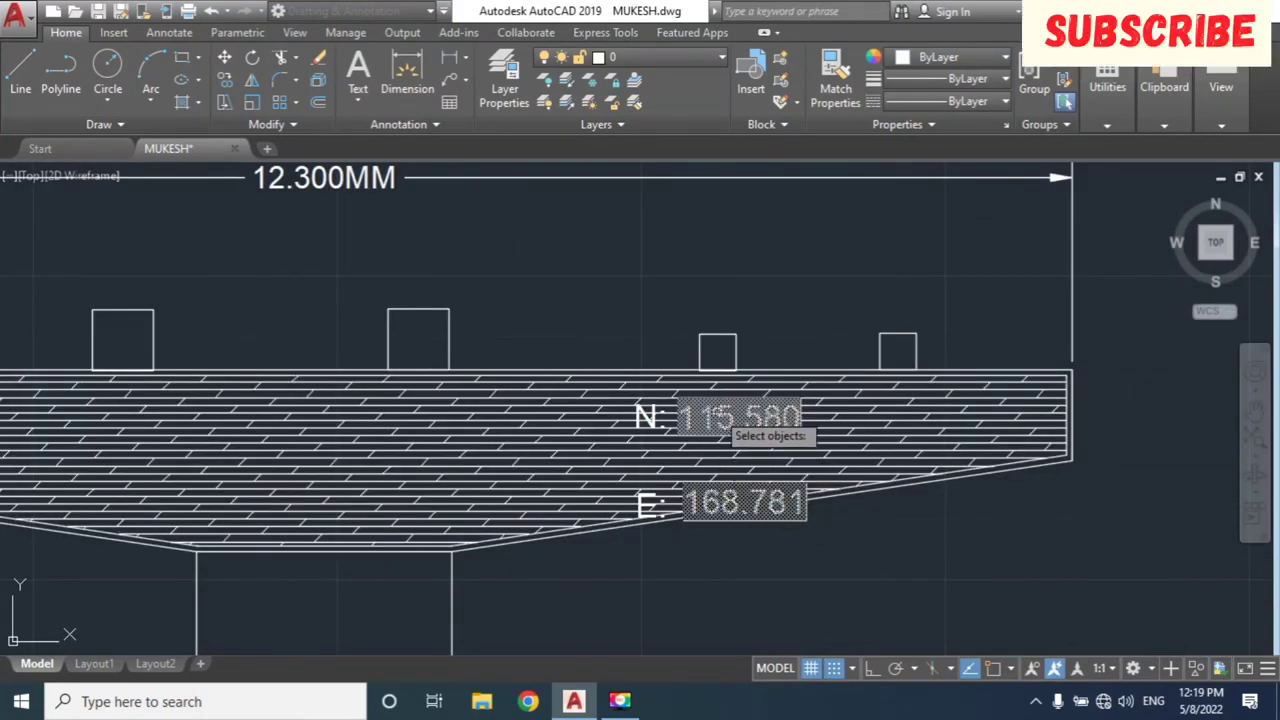
{"action": "key", "text": "Return"}
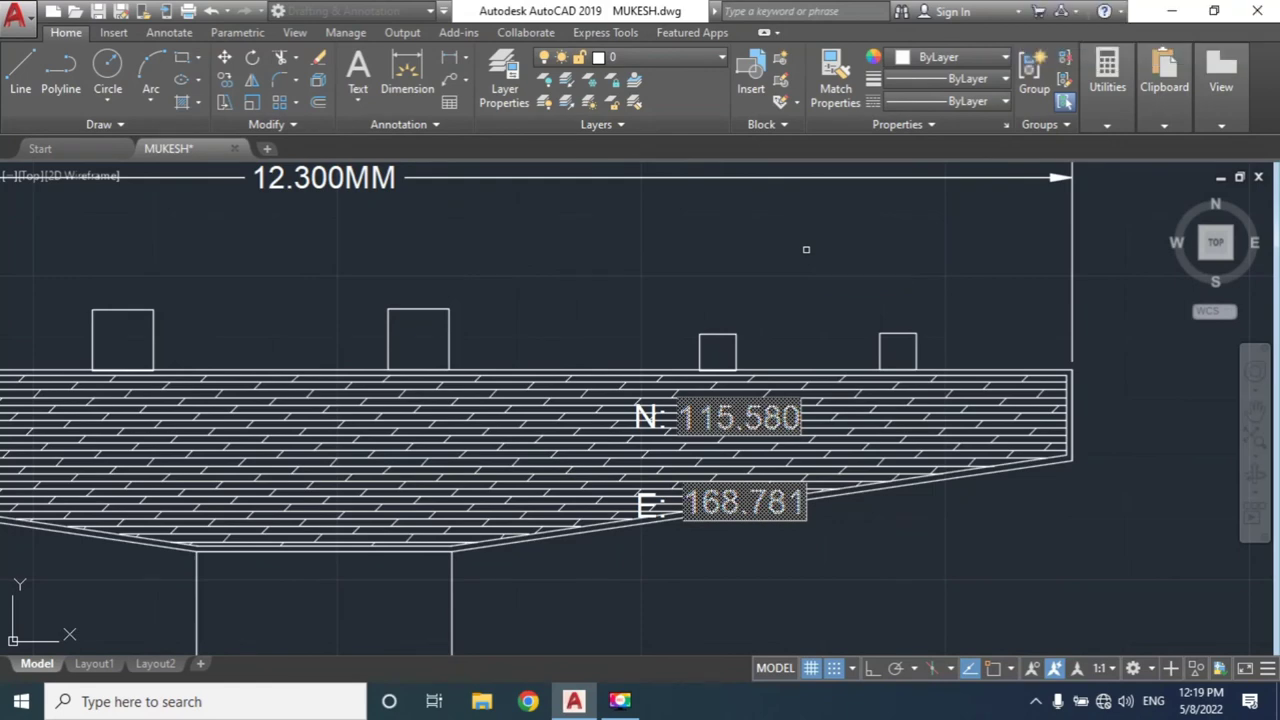
Pan and zoom out across the pier drawing to review the point markers and labels.
{"action": "scroll", "coordinate": [788, 292], "scroll_direction": "down", "scroll_amount": 2}
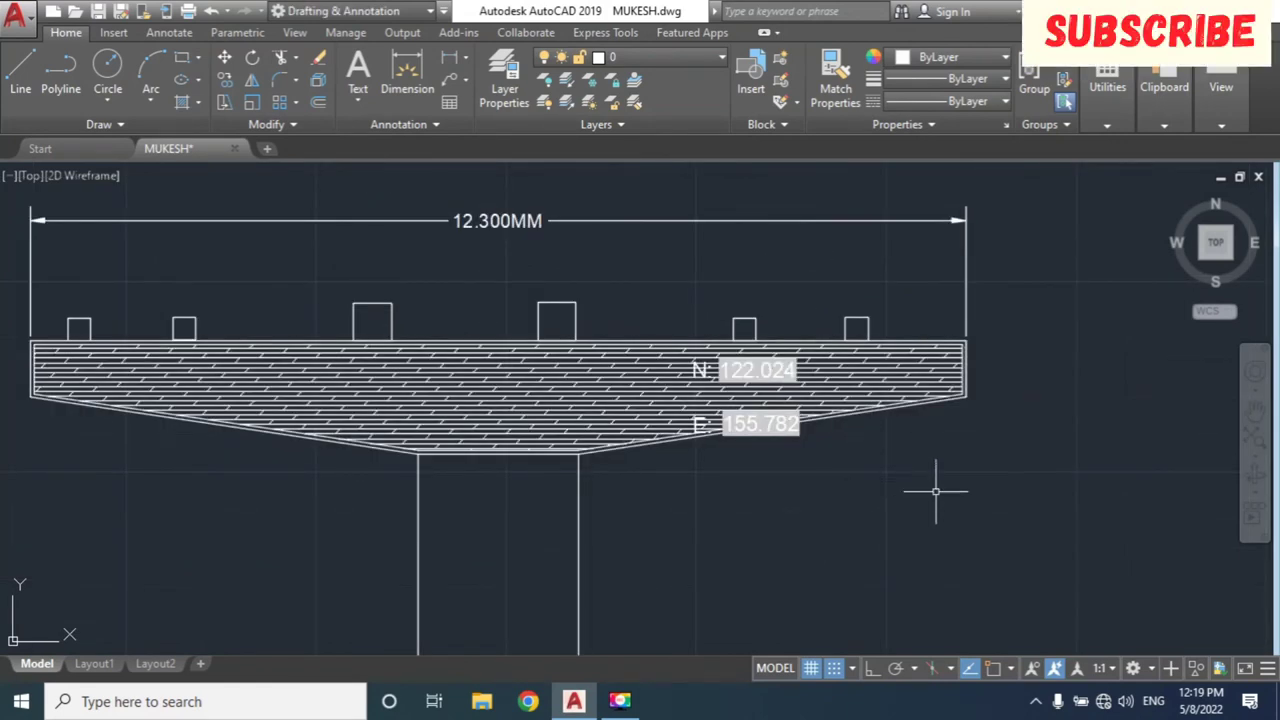
{"action": "middle_click_drag", "start_coordinate": [965, 476], "coordinate": [729, 437]}
{"action": "scroll", "coordinate": [714, 443], "scroll_direction": "down", "scroll_amount": 2}
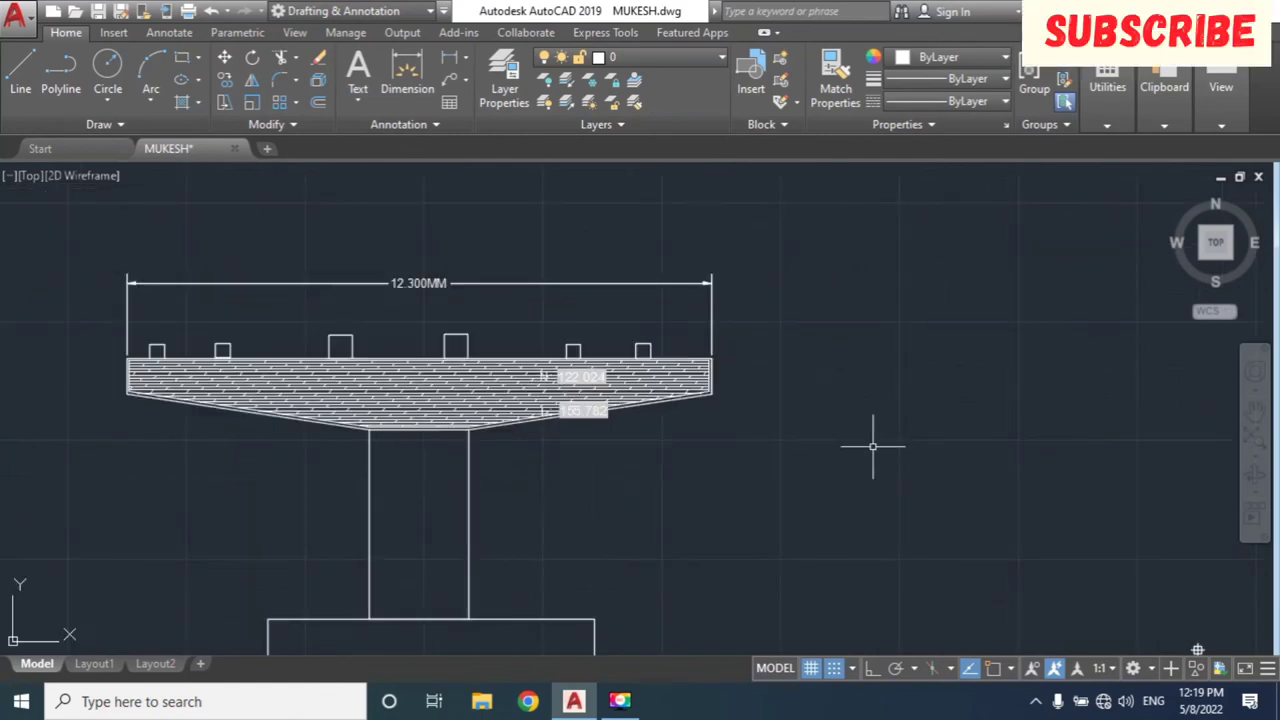
{"action": "mouse_move", "coordinate": [871, 443]}
{"action": "middle_mouse_down"}
{"action": "mouse_move", "coordinate": [754, 418]}
{"action": "mouse_move", "coordinate": [577, 329]}
{"action": "middle_mouse_up"}
{"action": "scroll", "coordinate": [753, 416], "scroll_direction": "down", "scroll_amount": 3}
{"action": "scroll", "coordinate": [660, 365], "scroll_direction": "up", "scroll_amount": 4}
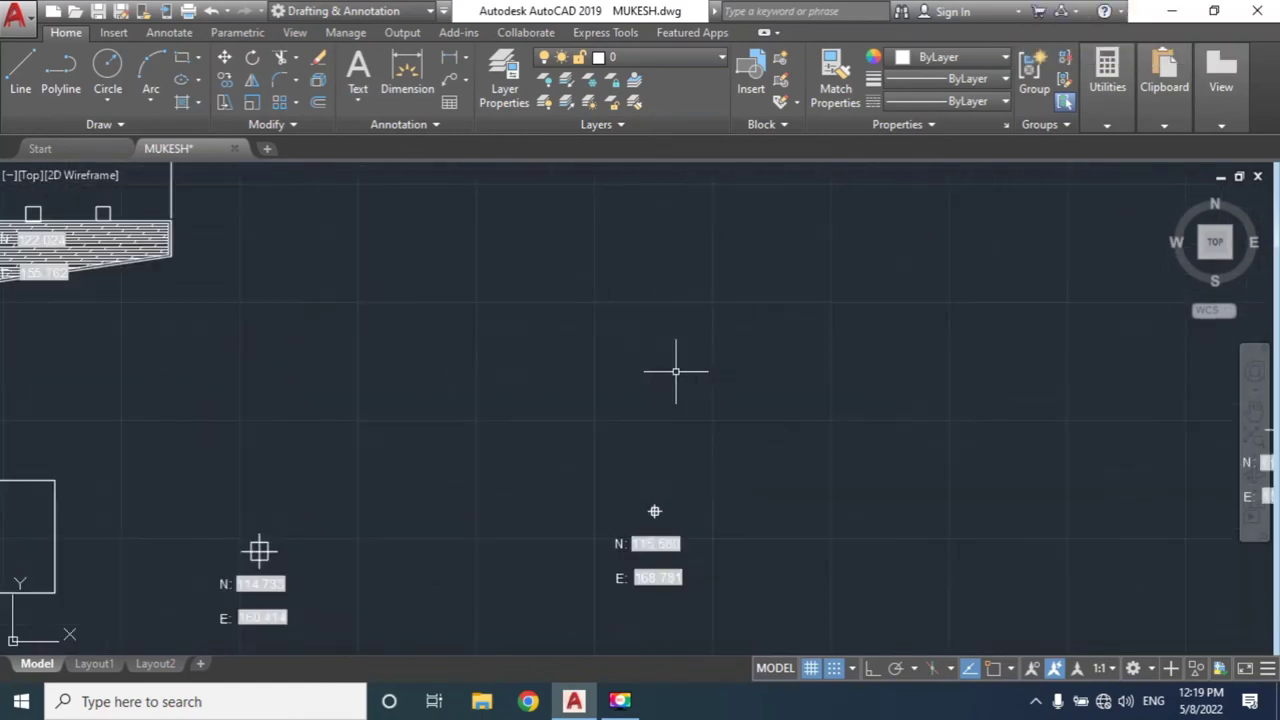
{"action": "middle_click_drag", "start_coordinate": [709, 474], "coordinate": [691, 291]}
{"action": "scroll", "coordinate": [609, 442], "scroll_direction": "up", "scroll_amount": 2}
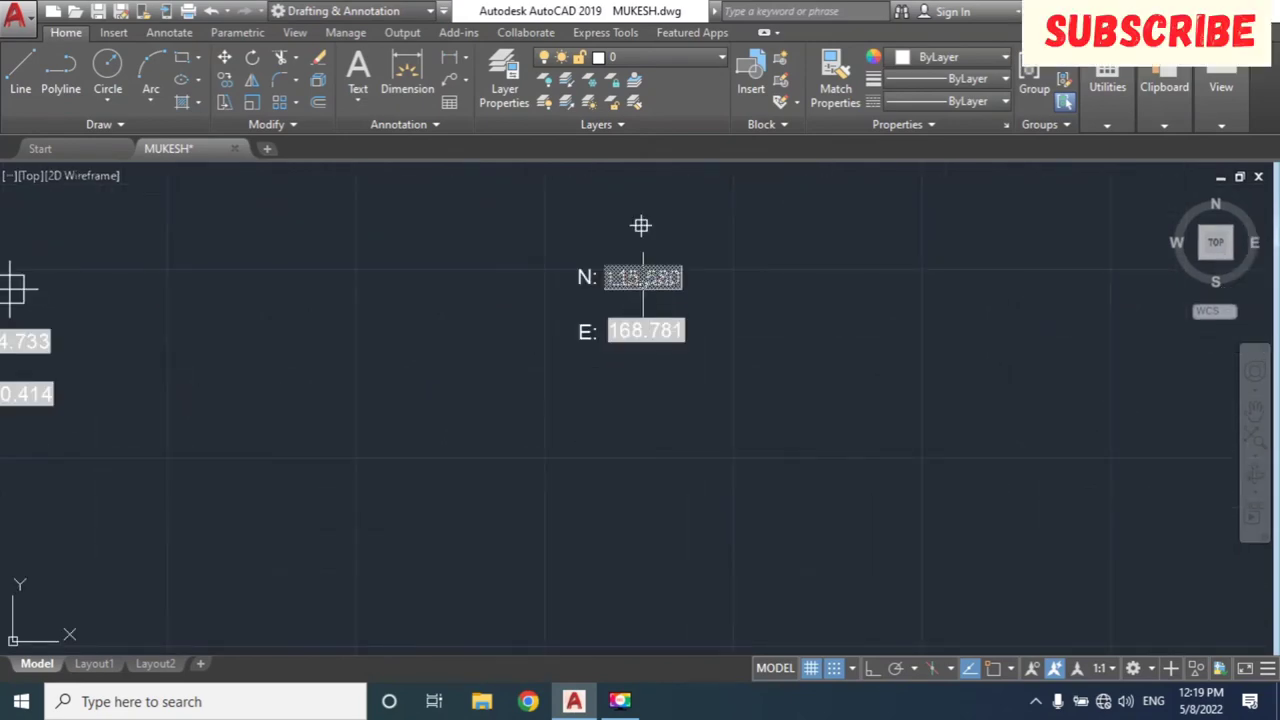
Open the marker's N: 115.580 label in the Text Editor, then pan to show the whole pier.
{"action": "double_click", "coordinate": [643, 278]}
{"action": "double_click", "coordinate": [643, 285]}
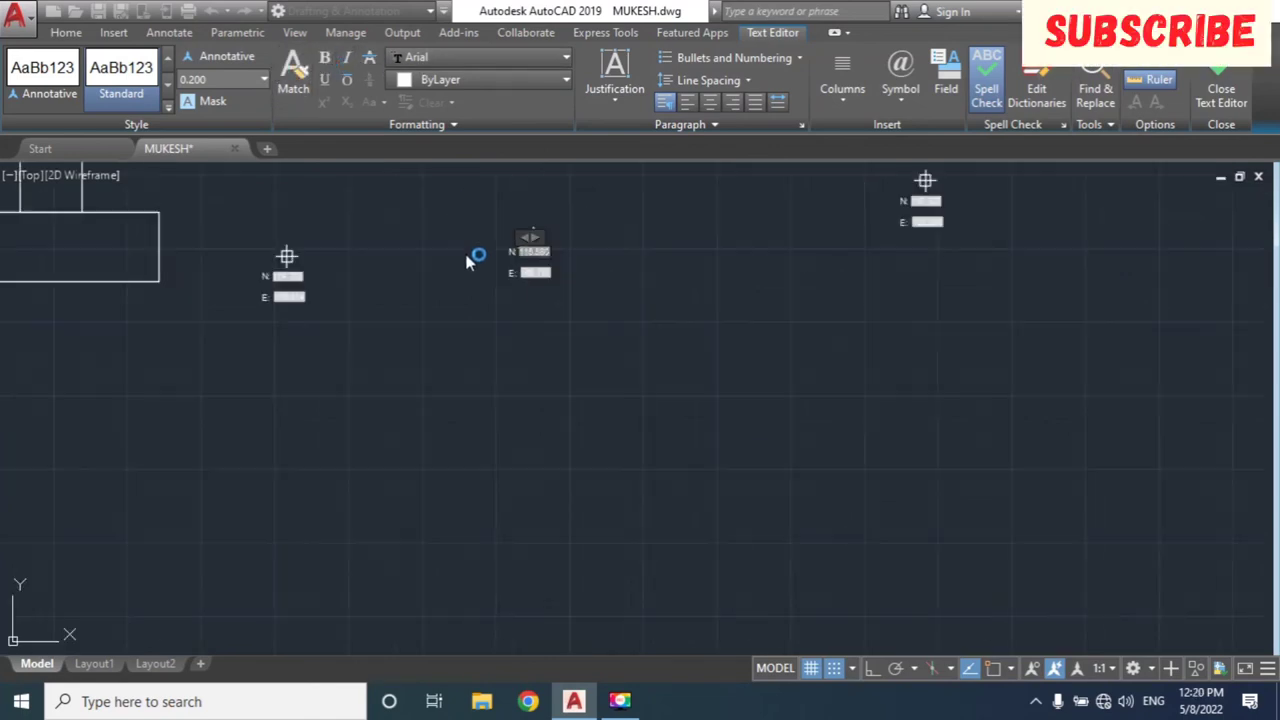
{"action": "middle_click_drag", "start_coordinate": [474, 313], "coordinate": [662, 418]}
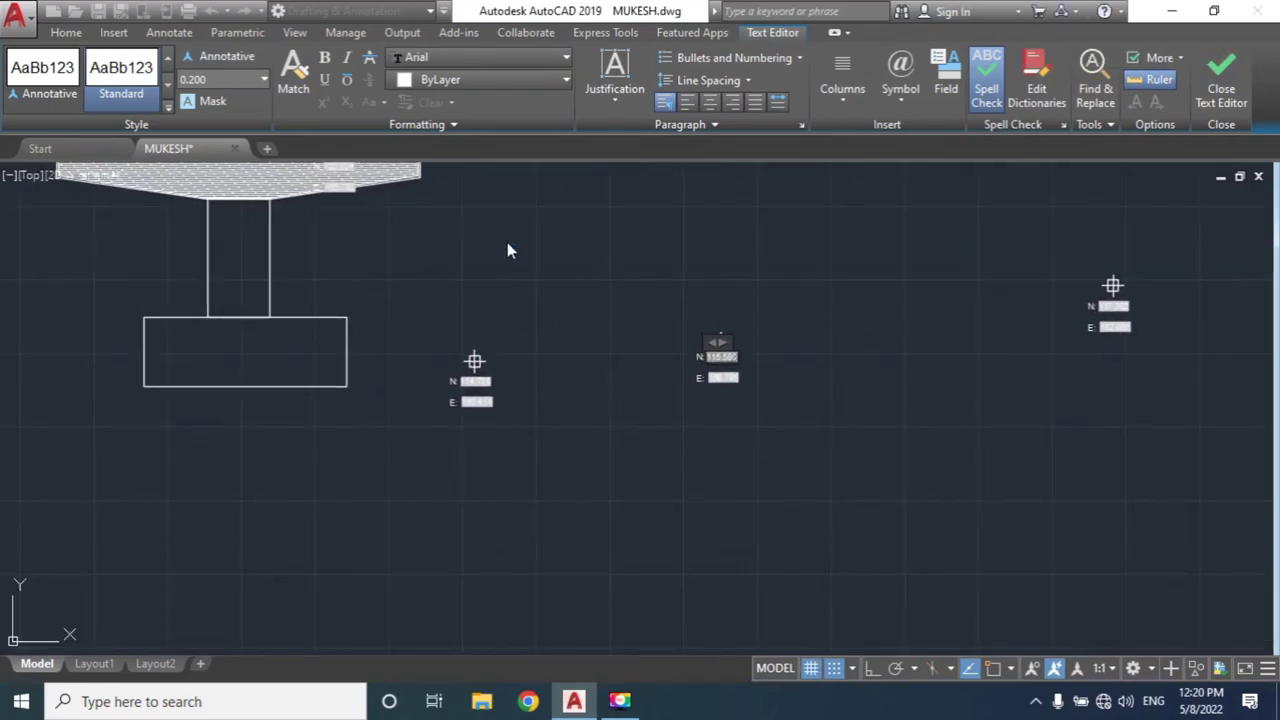
{"action": "middle_click_drag", "start_coordinate": [507, 250], "coordinate": [673, 431]}
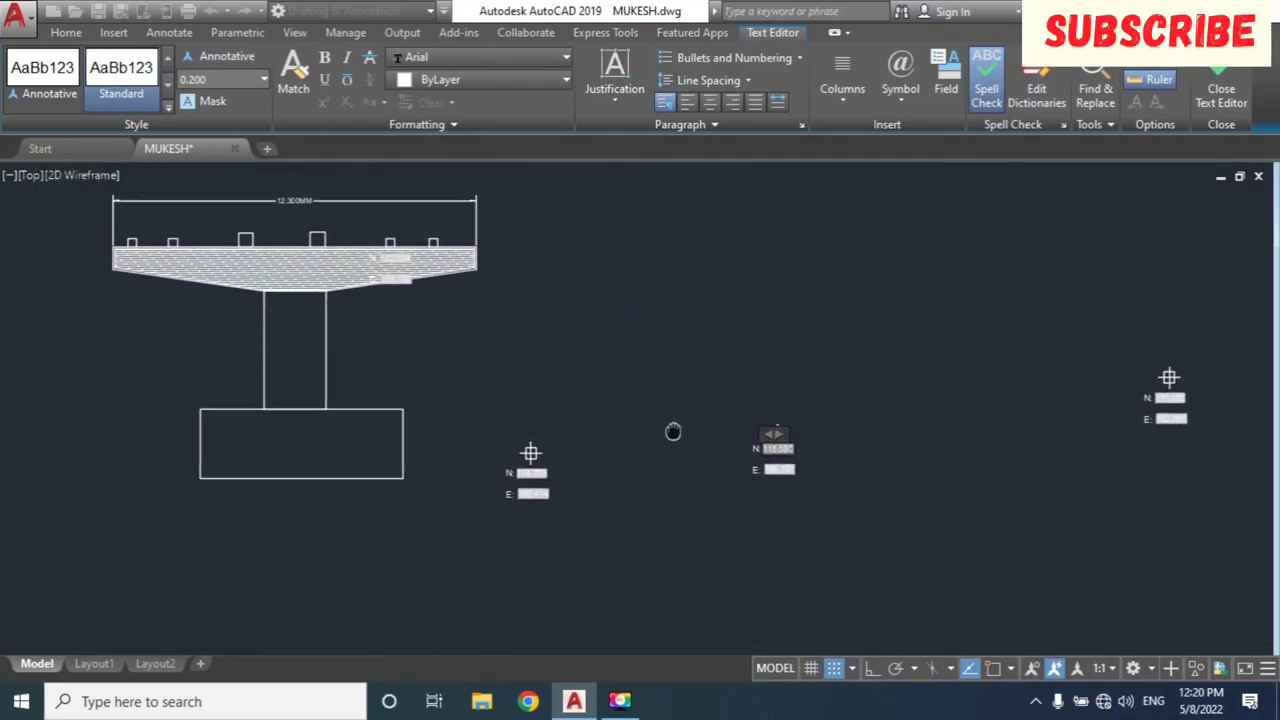